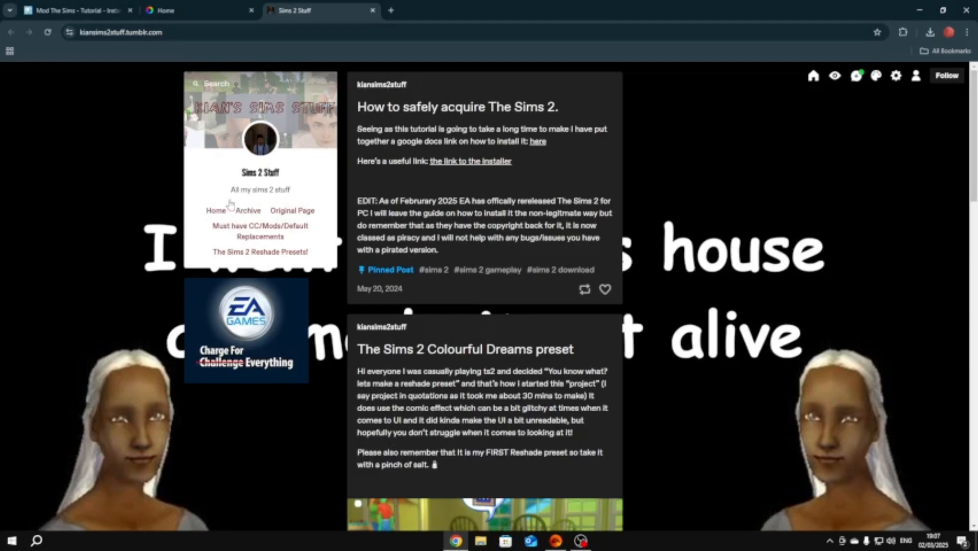
- View the Mod The Sims ReShade installation tutorial and The Sims 2 page in the EA app
click(106, 15)
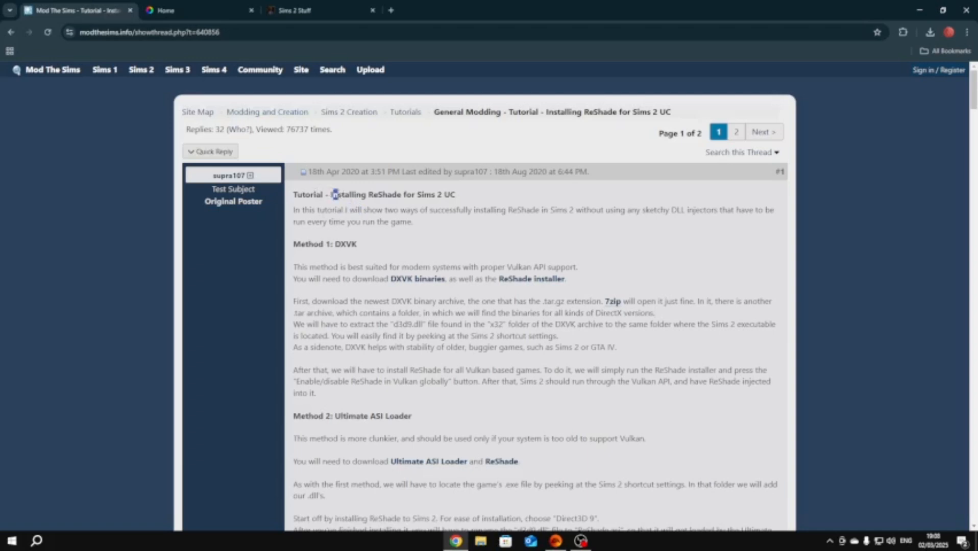
drag(335, 194, 444, 194)
click(451, 235)
click(556, 541)
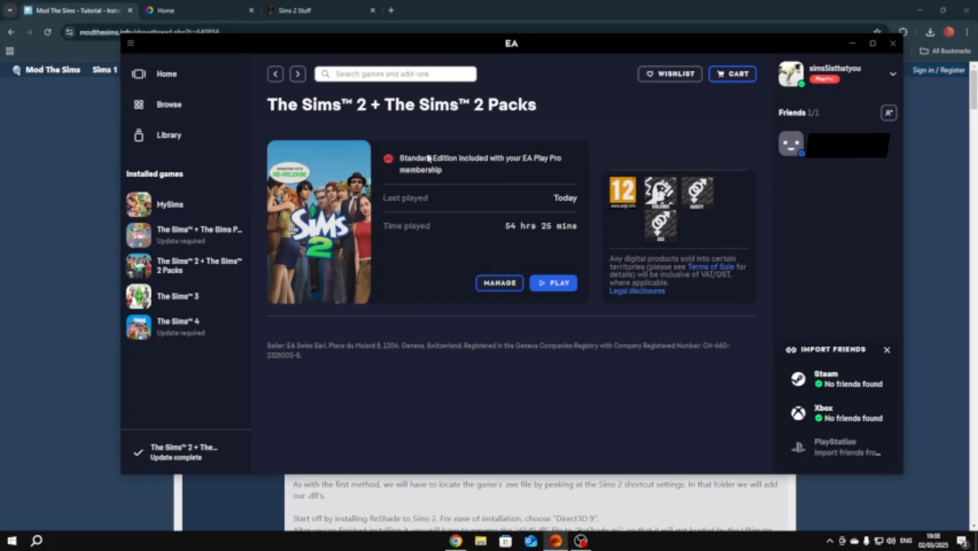
click(1, 301)
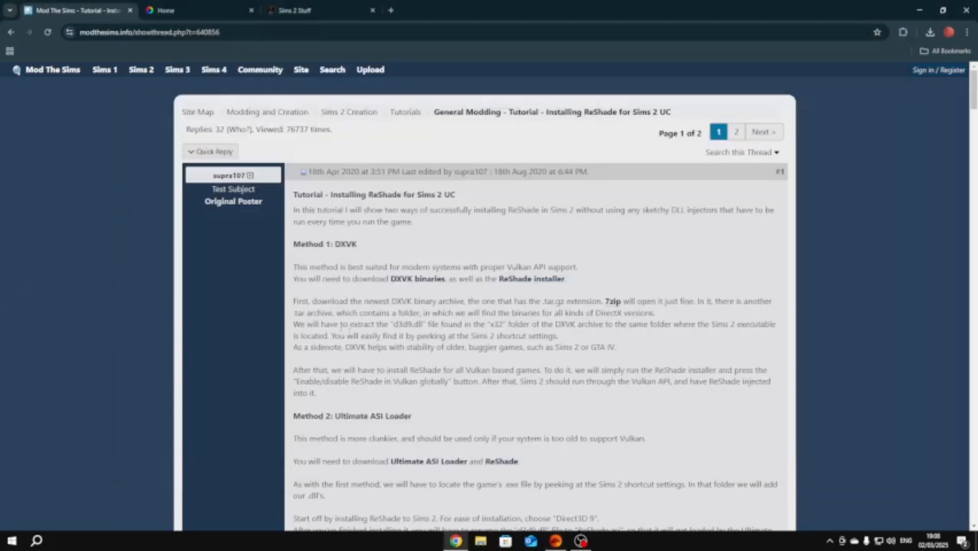
- Check the ReShade homepage, and open the tutorial's DXVK binaries link in a new tab
click(194, 11)
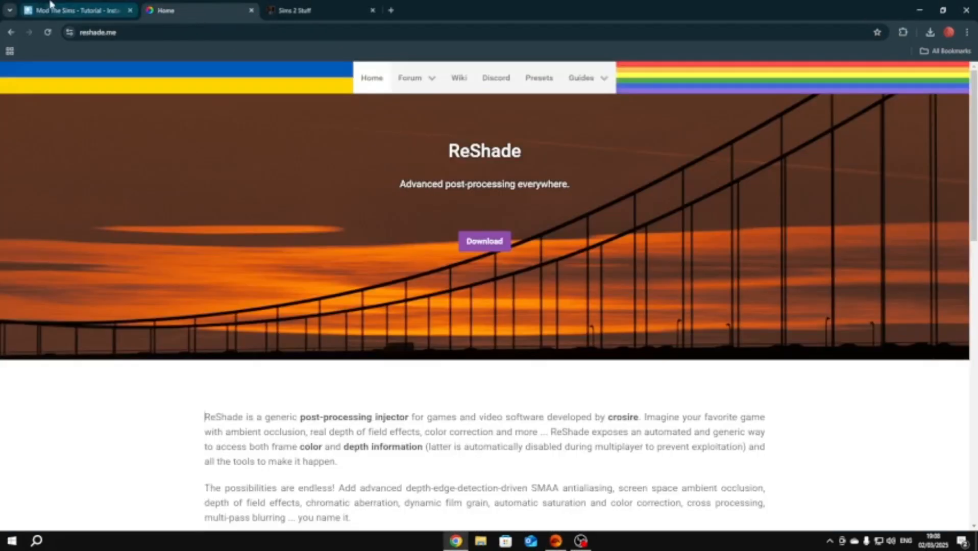
click(132, 35)
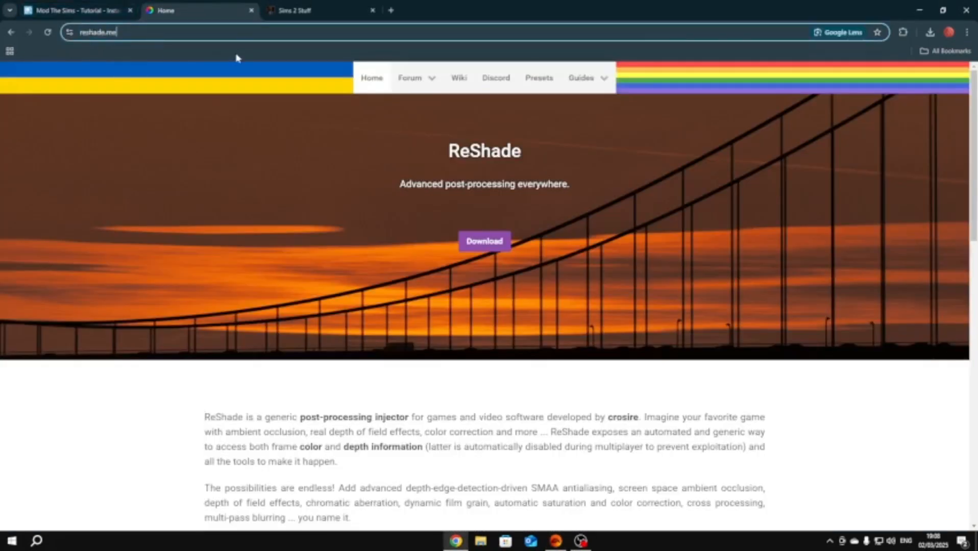
click(108, 10)
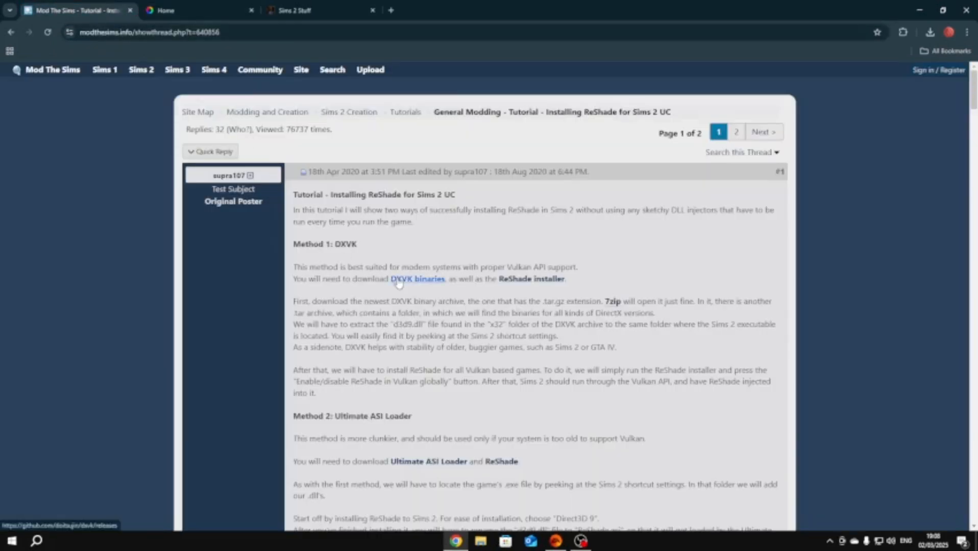
drag(400, 284, 439, 8)
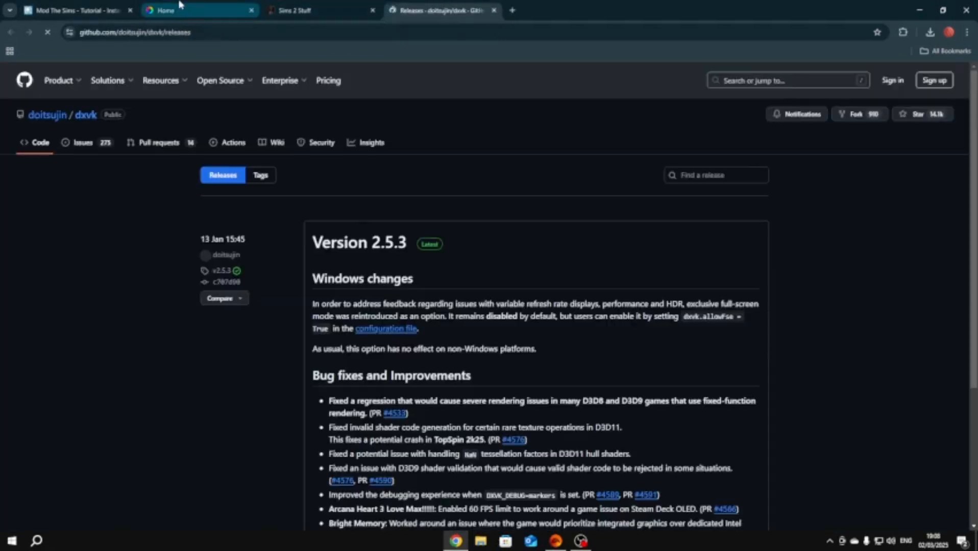
- Review the tutorial thread's web address and the Method 1 line about the DXVK binaries download
click(76, 20)
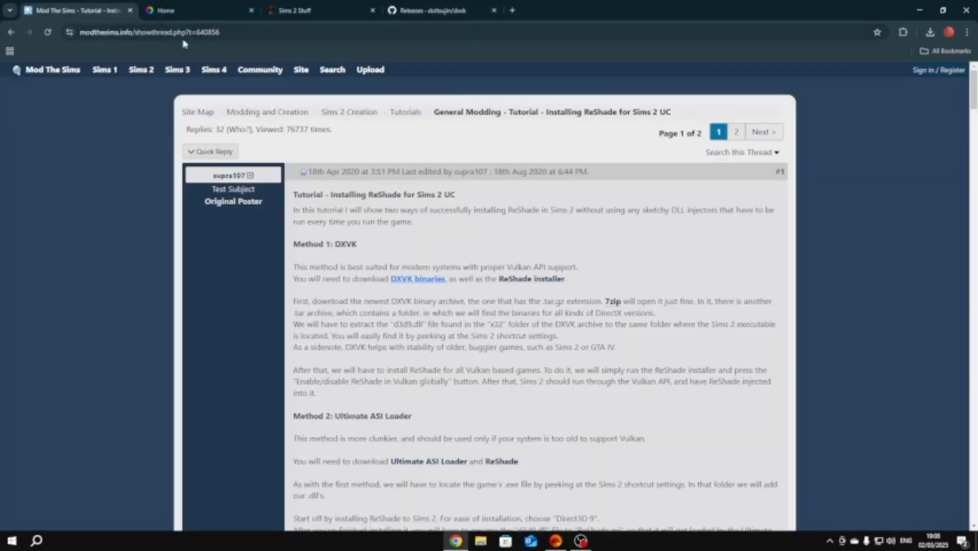
click(275, 35)
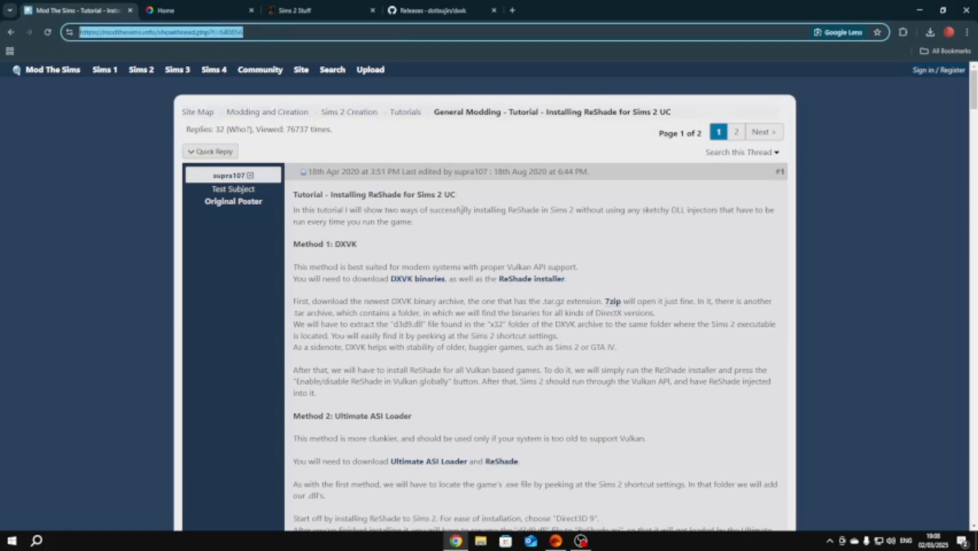
click(468, 244)
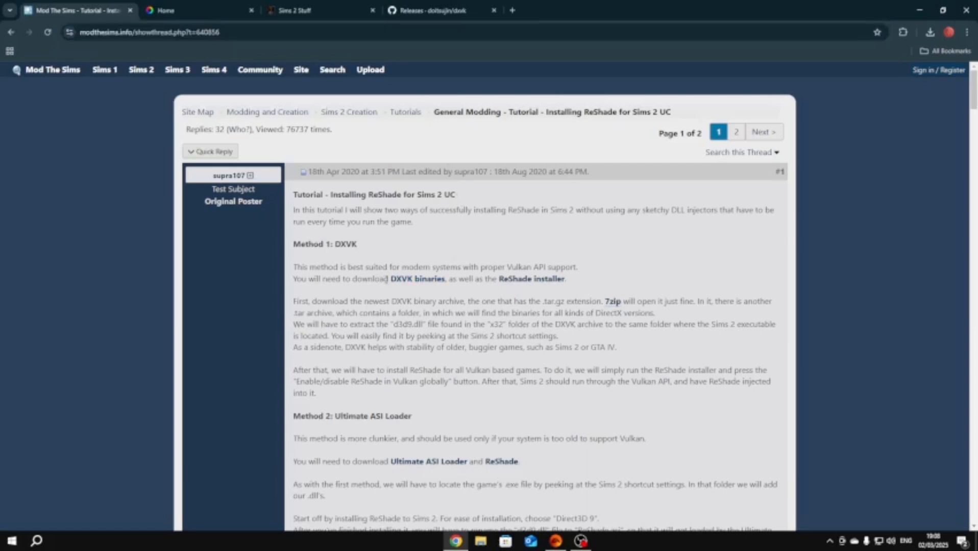
drag(386, 279, 449, 279)
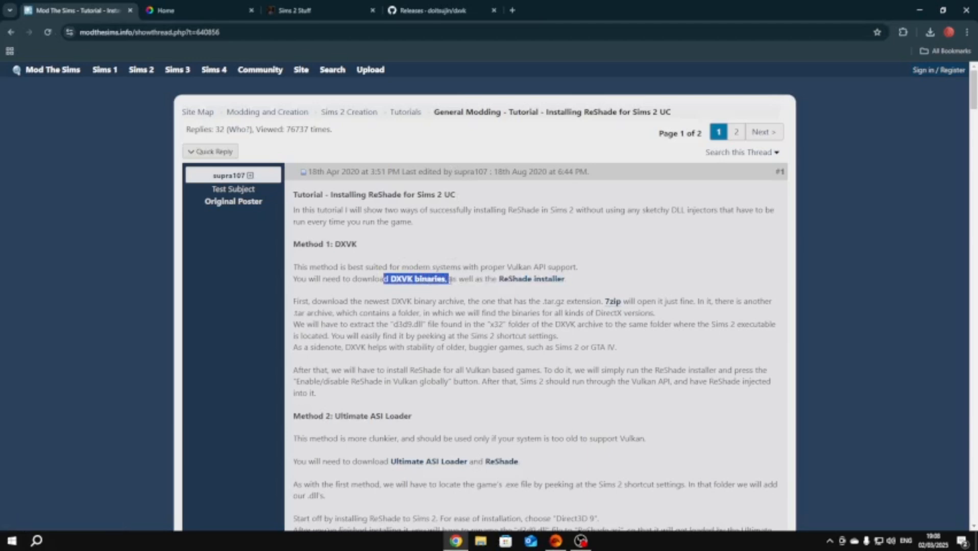
click(483, 313)
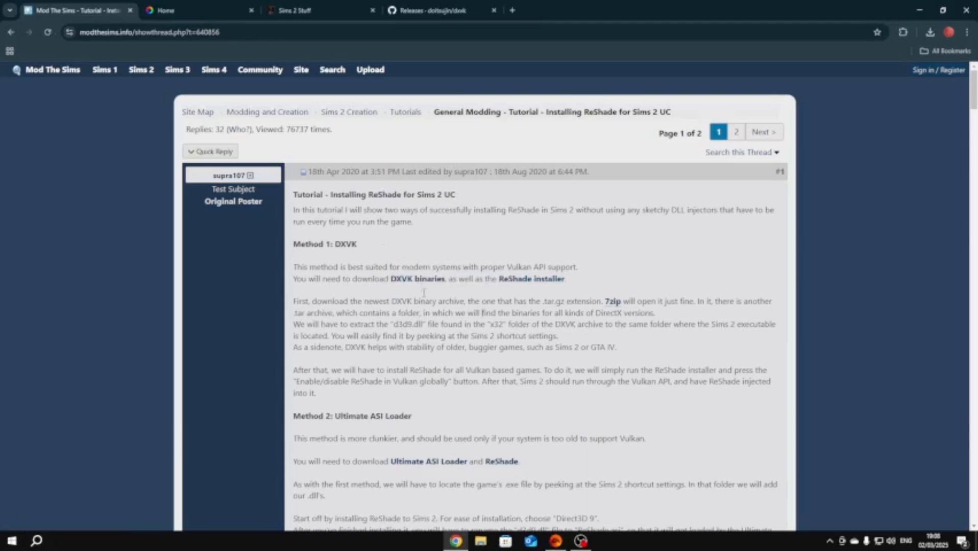
- Check the required .tar.gz extension in the tutorial and download dxvk-2.5.3.tar.gz from the Version 2.5.3 release assets
click(398, 14)
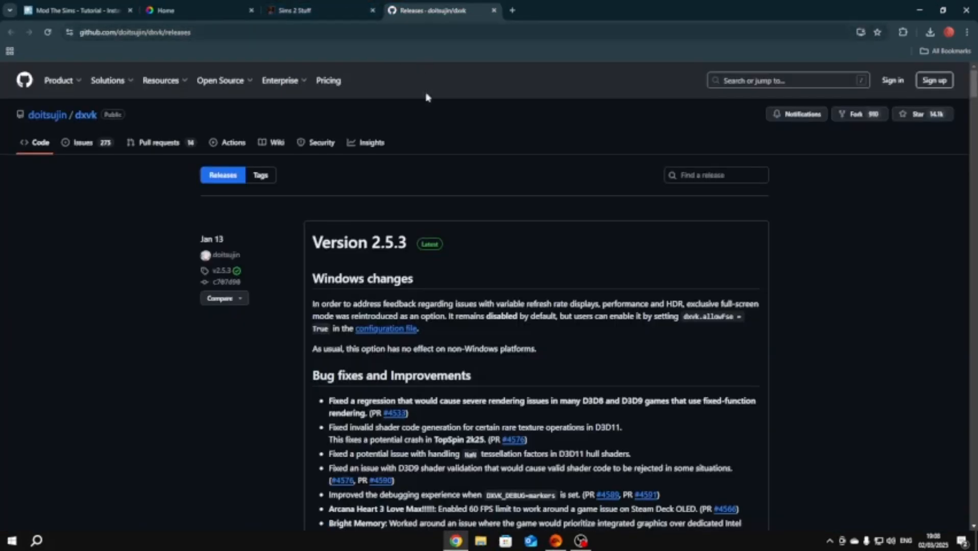
scroll(401, 218, down, 1)
scroll(398, 225, down, 4)
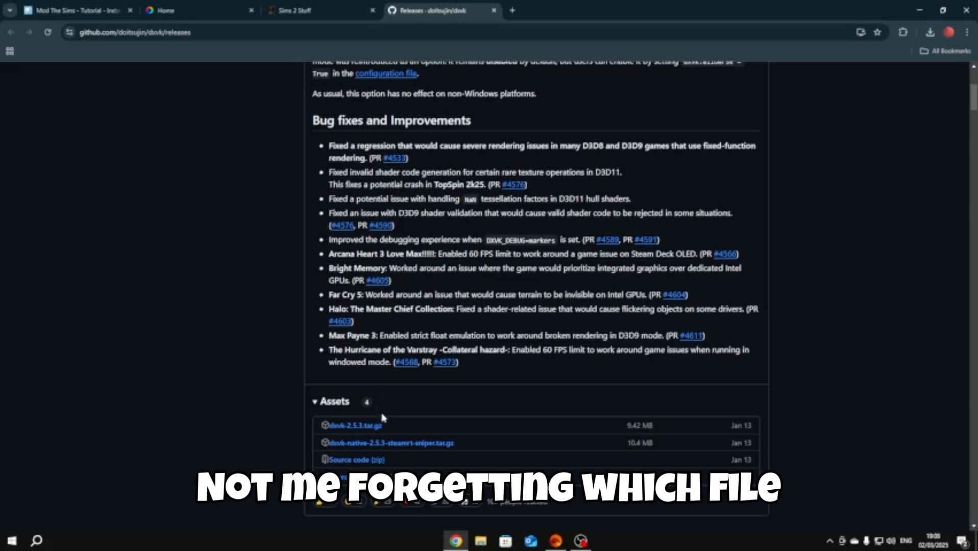
click(66, 17)
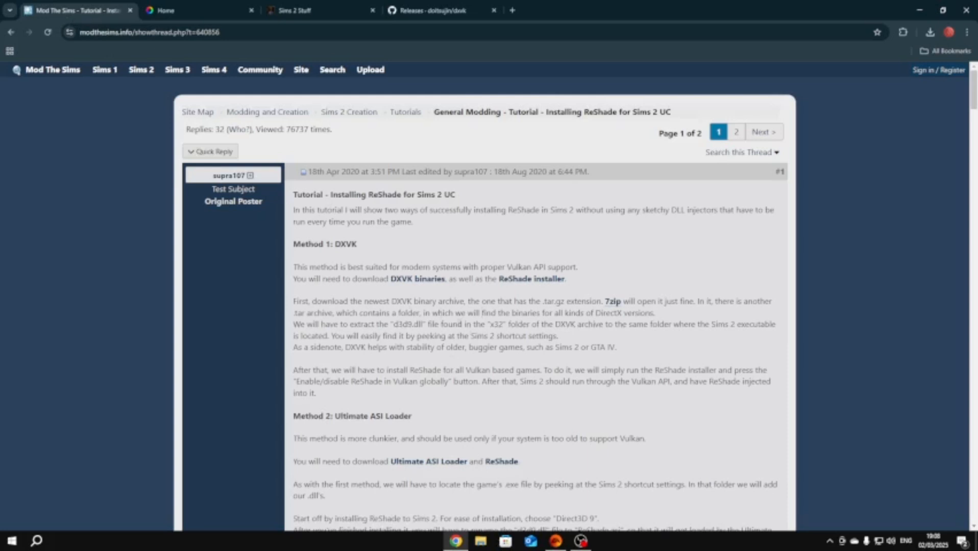
drag(543, 299, 567, 310)
click(439, 13)
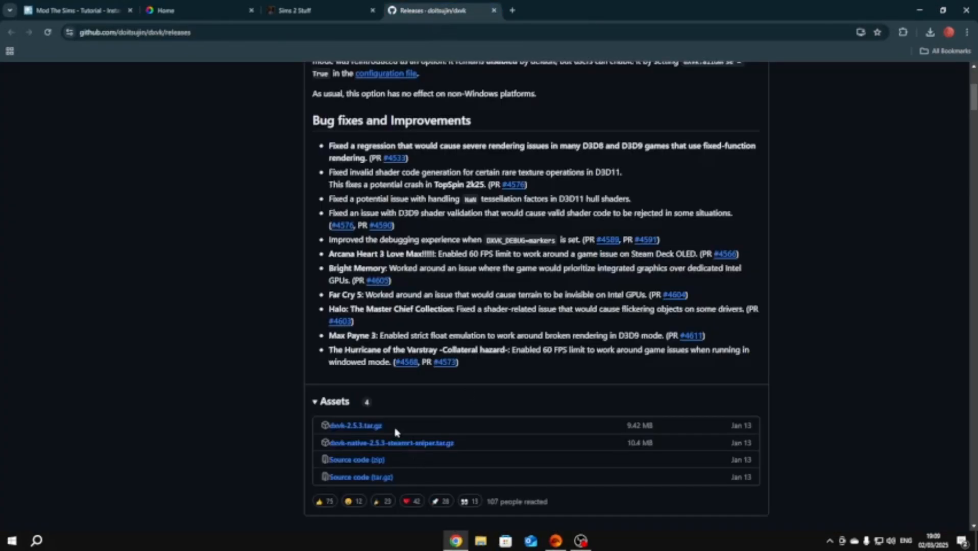
click(376, 429)
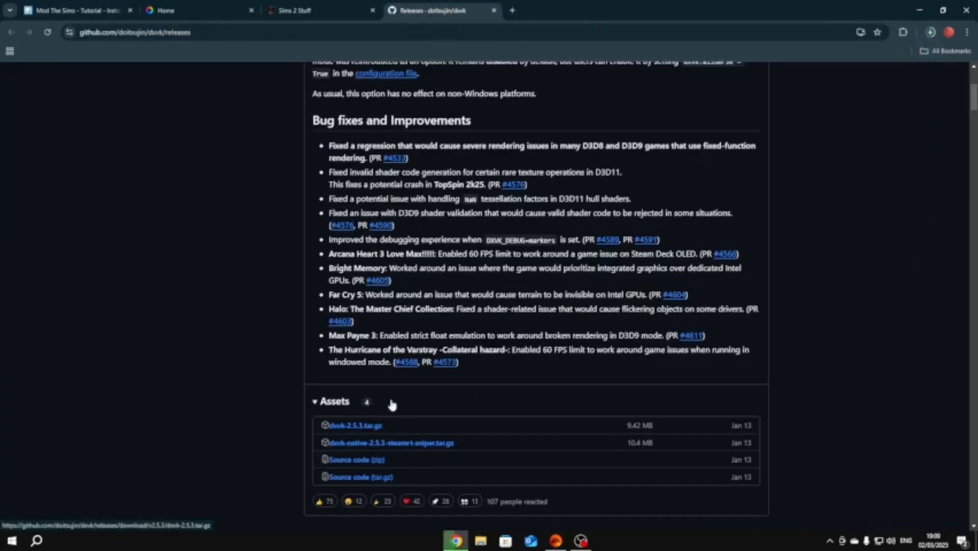
- Open the downloaded dxvk-2.5.3.tar.gz archive and go into its dxvk-2.5.3 folder
click(931, 32)
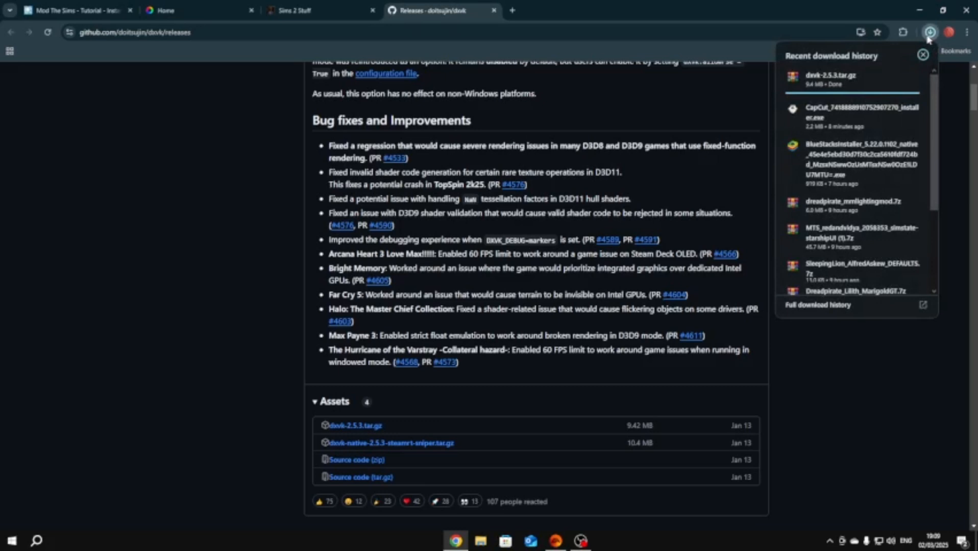
click(838, 76)
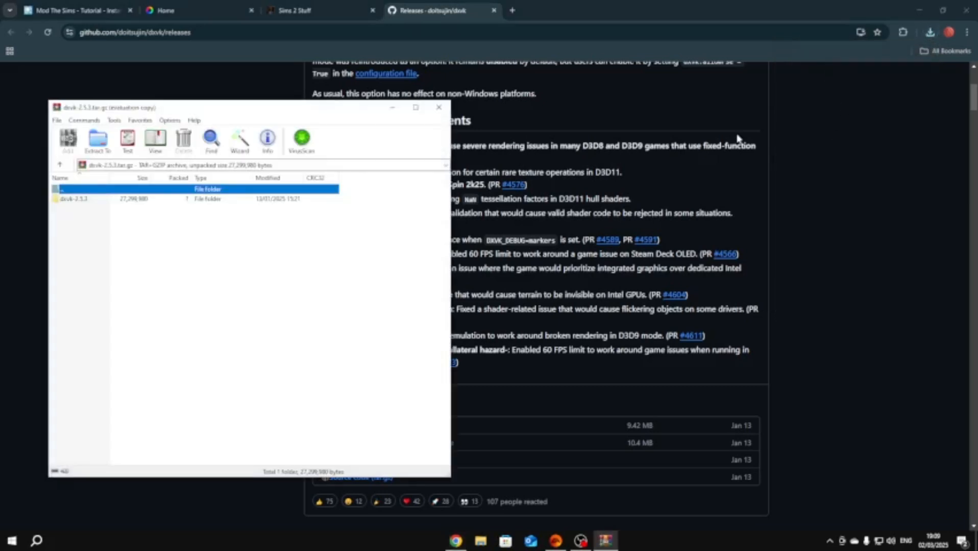
double_click(129, 200)
click(120, 203)
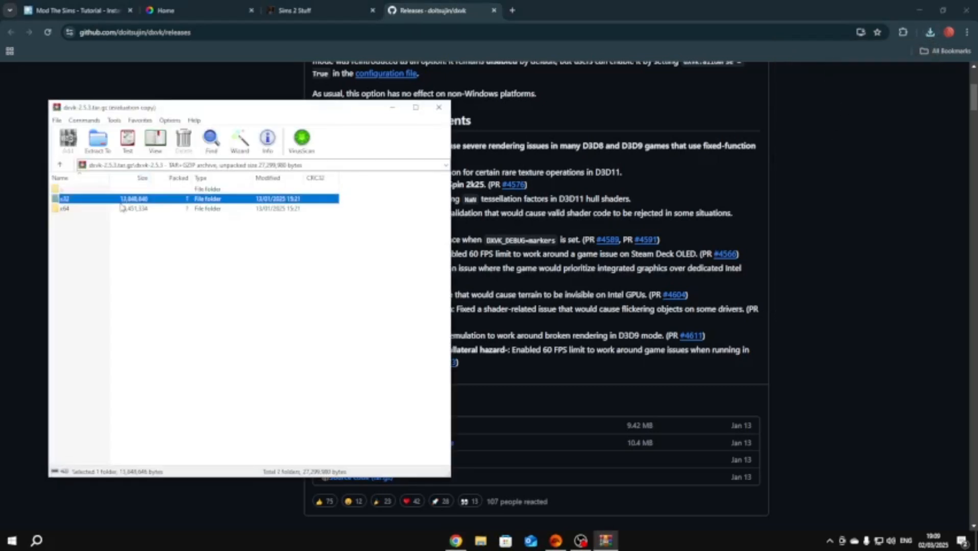
- Place the archive window over the tutorial page, and select d3d9.dll in the archive's x32 folder
click(77, 10)
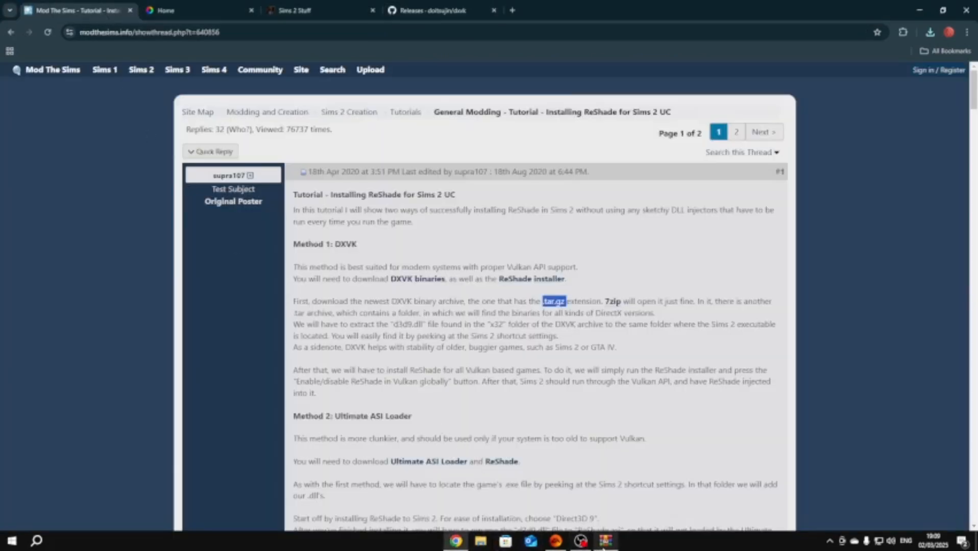
click(606, 541)
drag(248, 119, 721, 134)
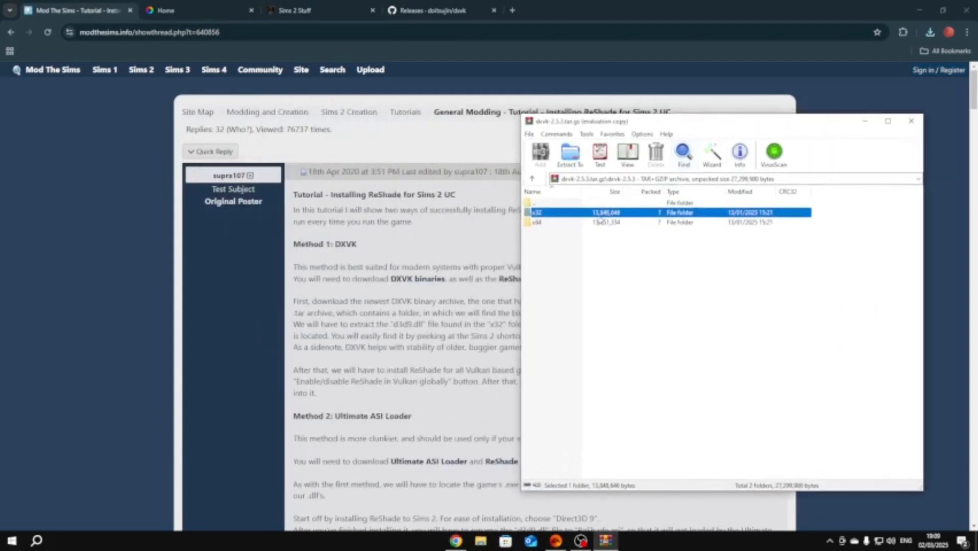
double_click(536, 213)
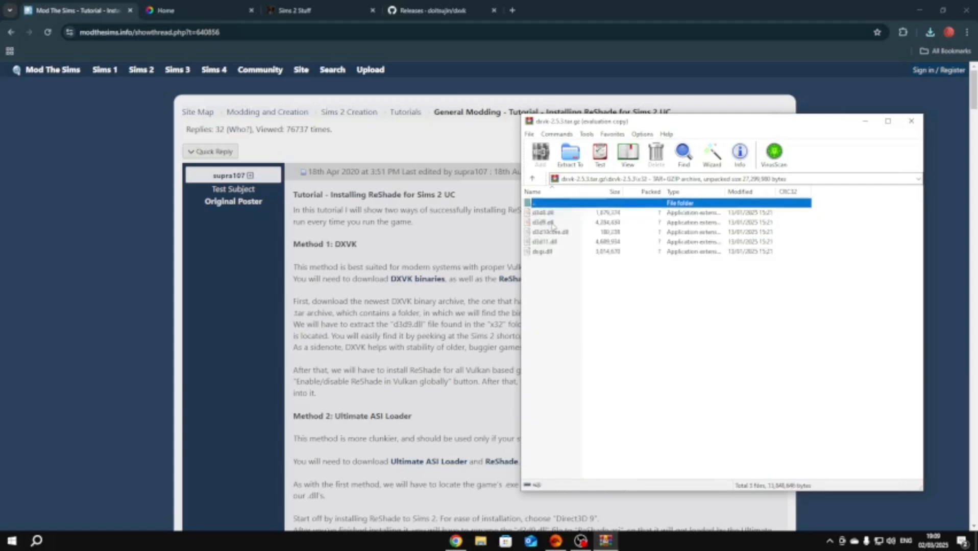
drag(553, 225, 572, 225)
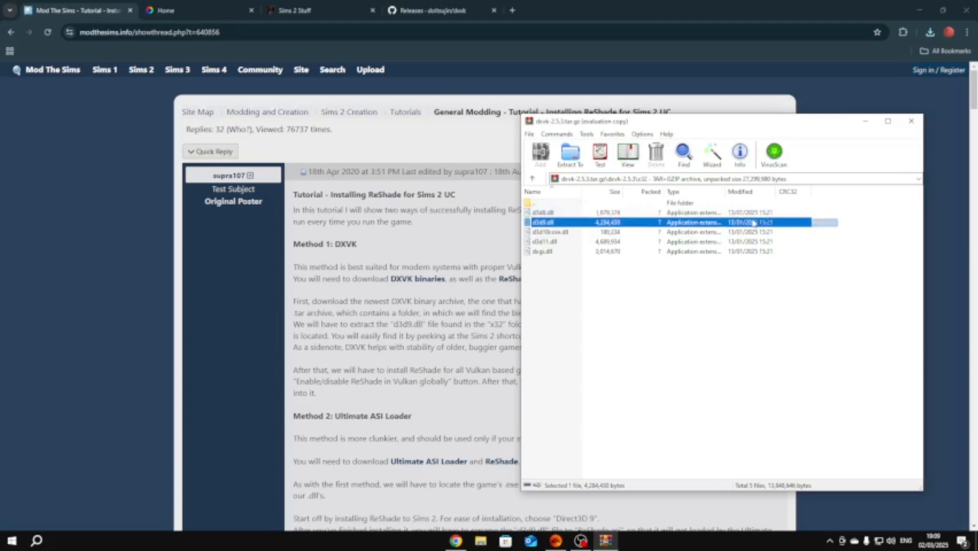
drag(754, 223, 679, 230)
- In File Explorer, browse the Games 2 Edition (E:) drive to EA Games, The Sims 2 Legacy, EP9, TSBin
click(481, 542)
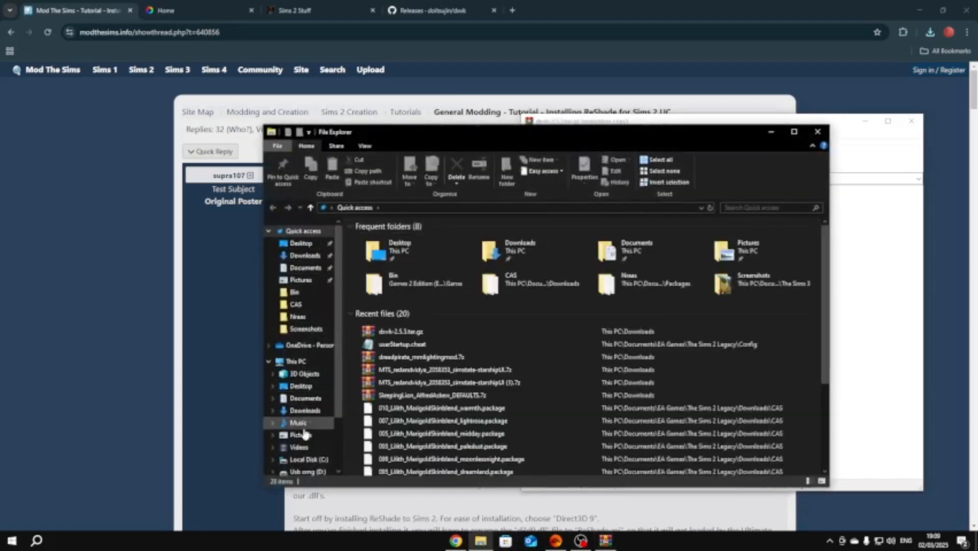
scroll(311, 434, down, 1)
click(314, 451)
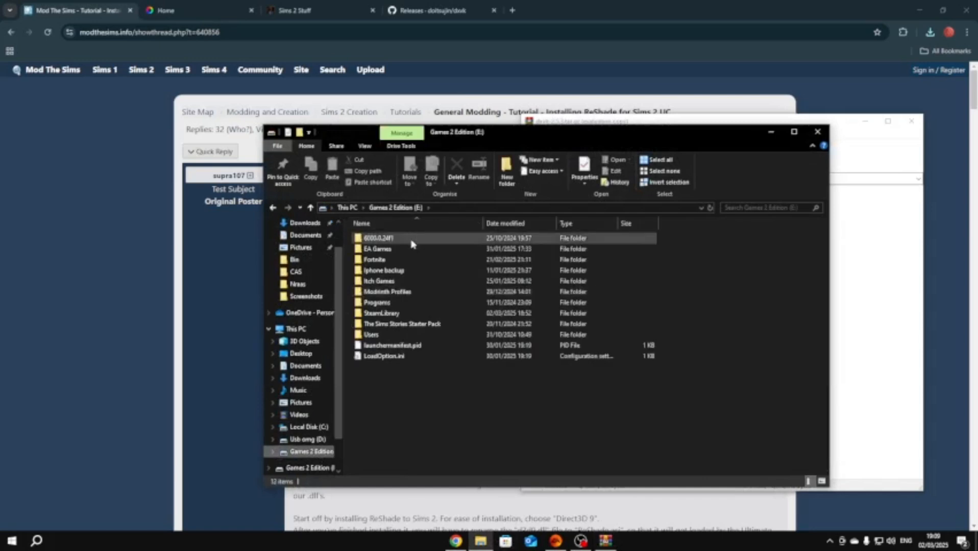
double_click(408, 247)
double_click(409, 249)
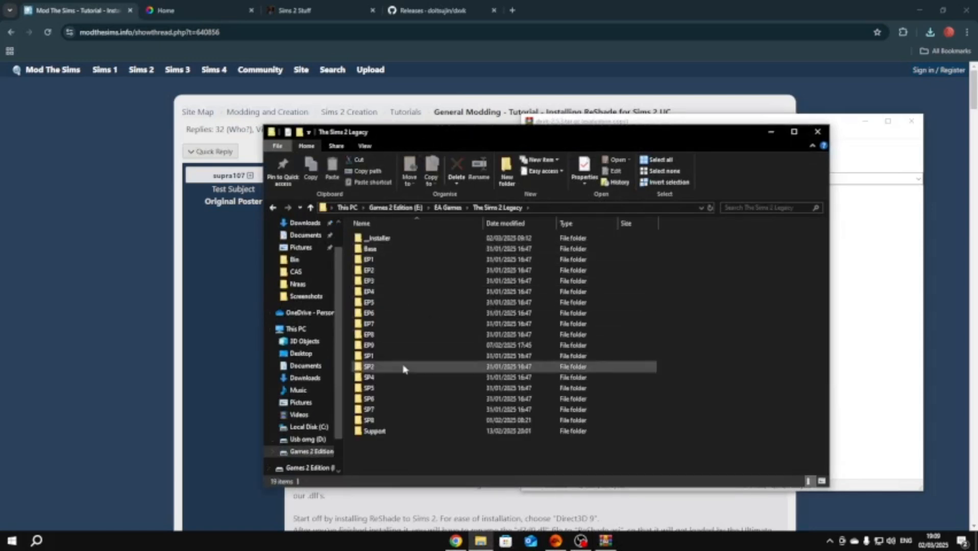
double_click(408, 351)
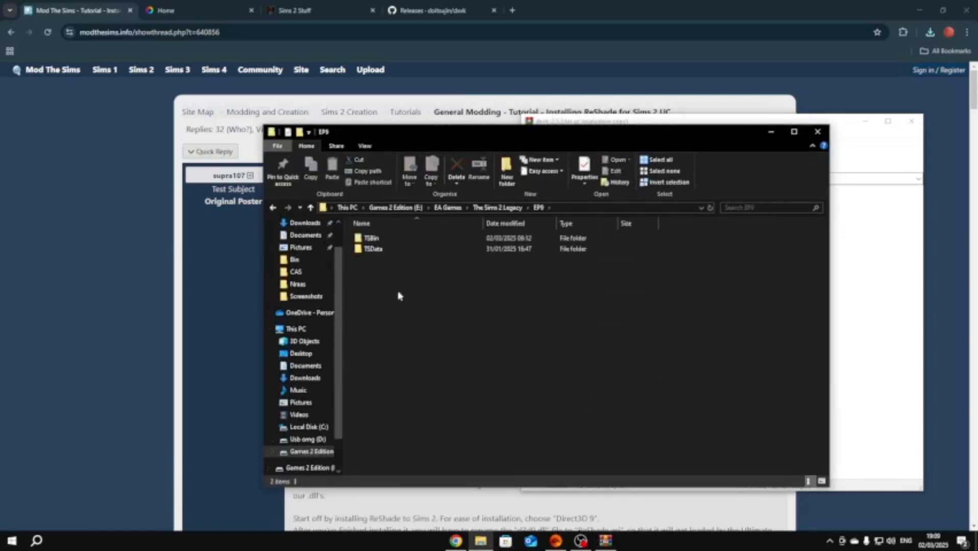
double_click(403, 239)
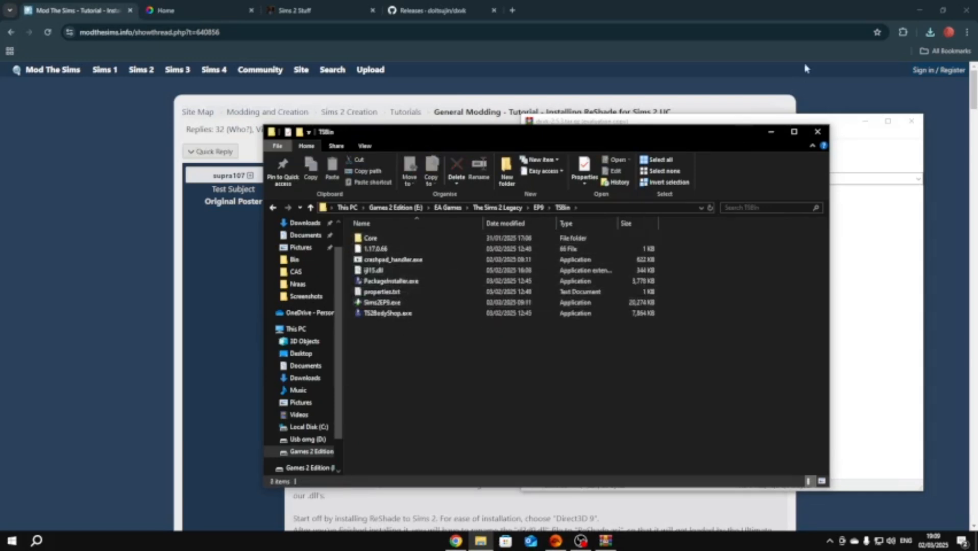
- Minimize the browser and open the file location of The Sims 2 desktop shortcut in a fresh File Explorer window
click(921, 11)
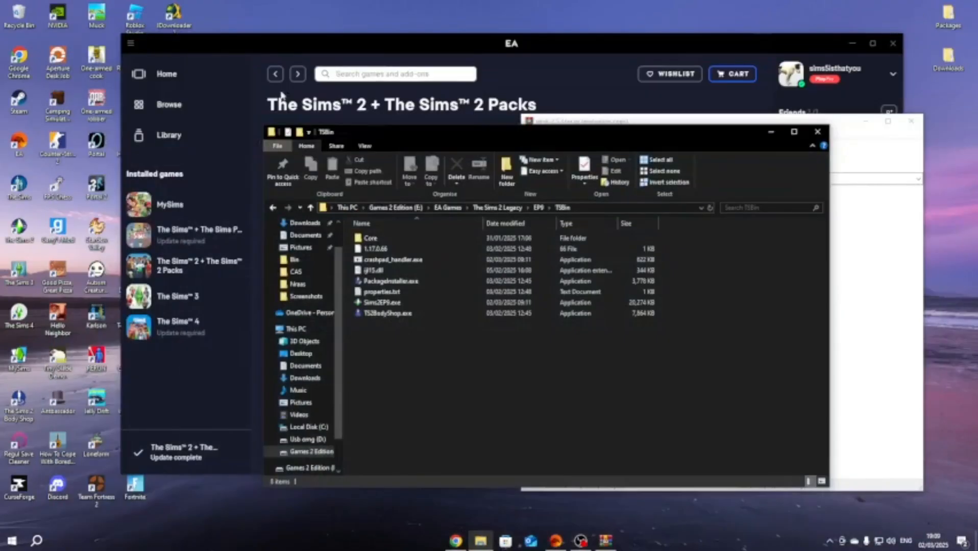
click(19, 228)
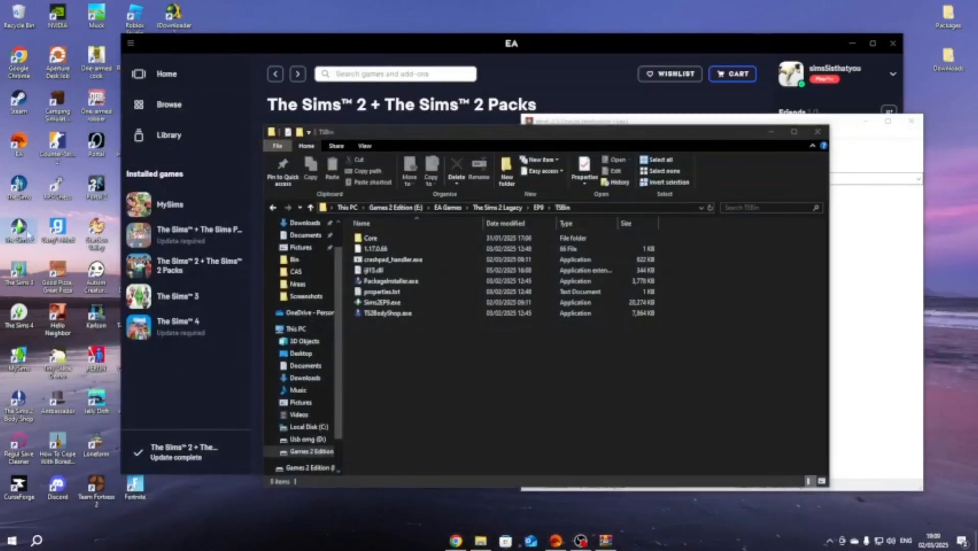
right_click(34, 227)
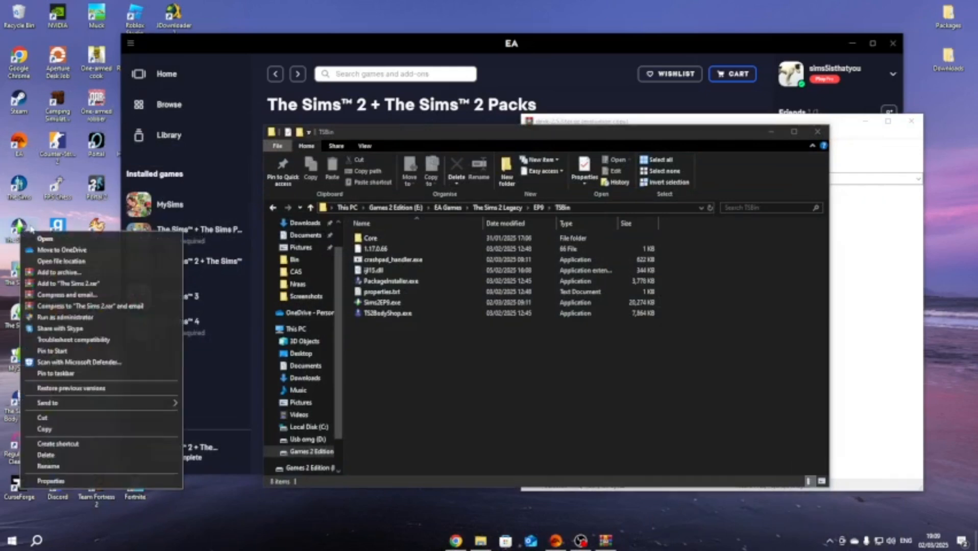
click(42, 266)
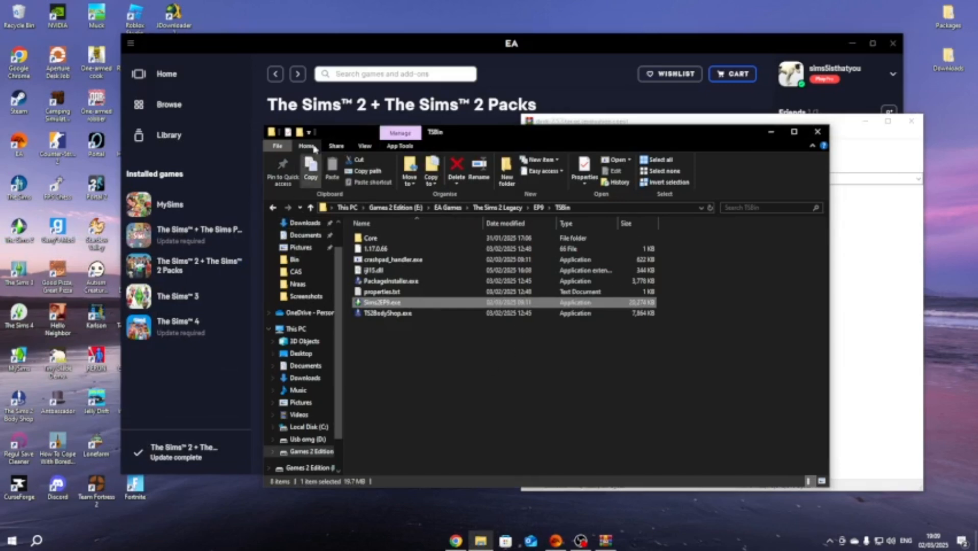
click(817, 132)
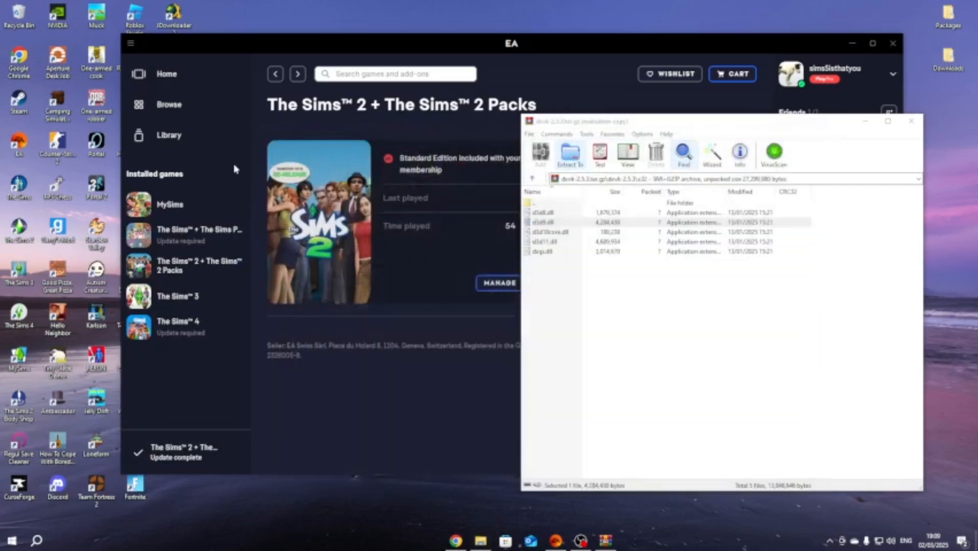
right_click(11, 225)
click(42, 260)
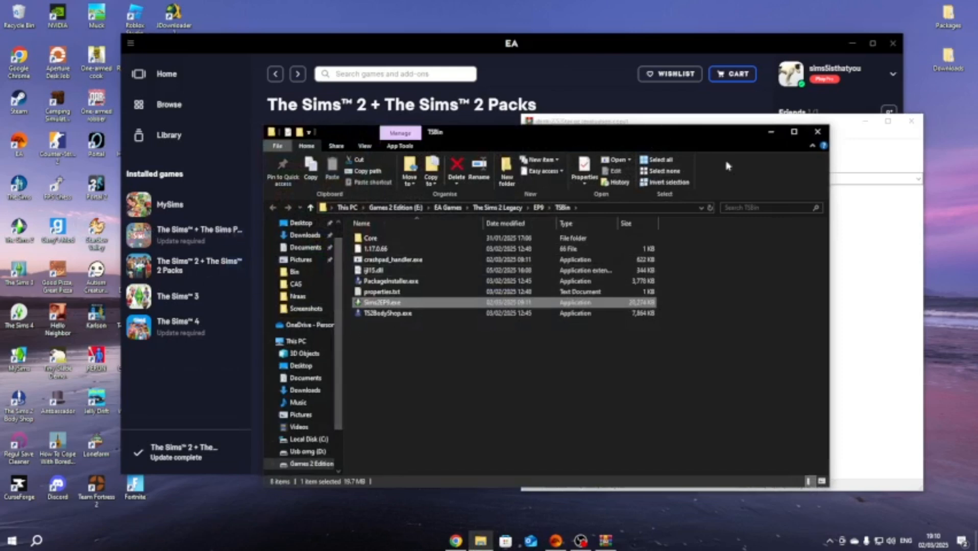
- Extract d3d9.dll from the archive into the game's TSBin folder, and close the archive and File Explorer windows
click(878, 223)
drag(569, 225, 434, 423)
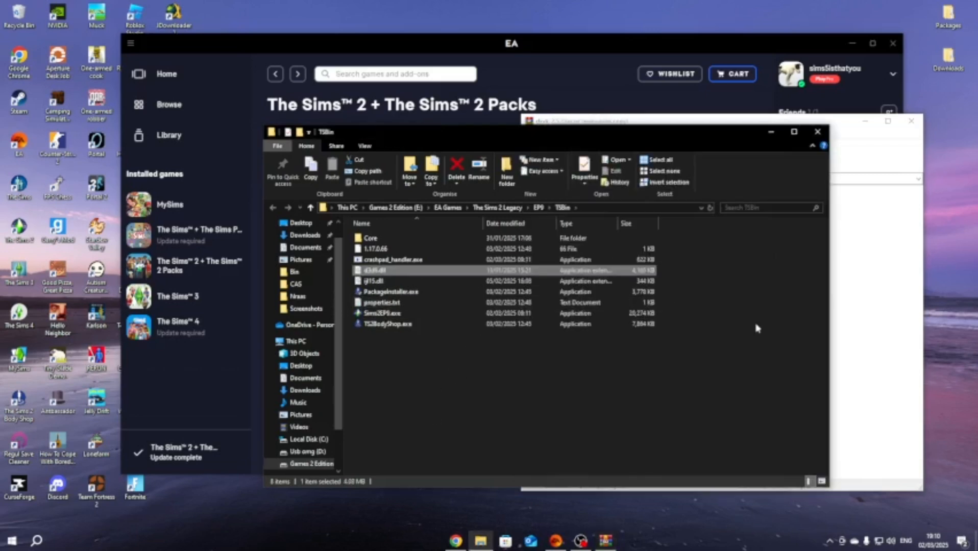
click(741, 373)
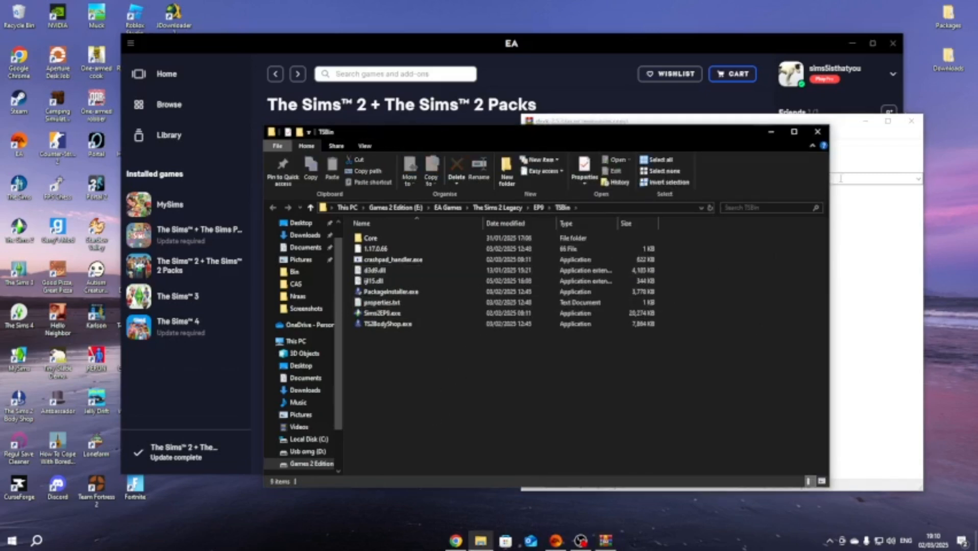
click(912, 121)
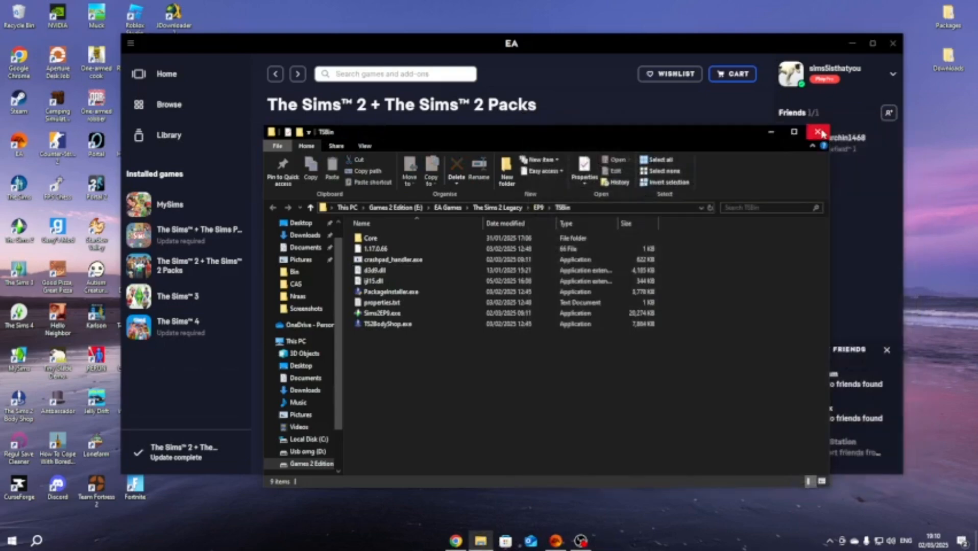
click(819, 132)
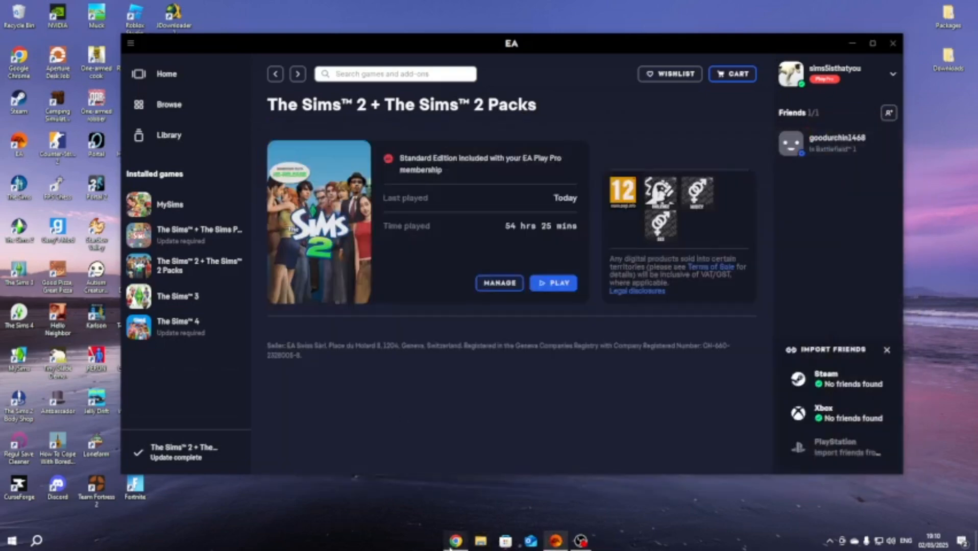
- Switch back to Chrome and go to the download section of the ReShade website, reshade.me
click(456, 541)
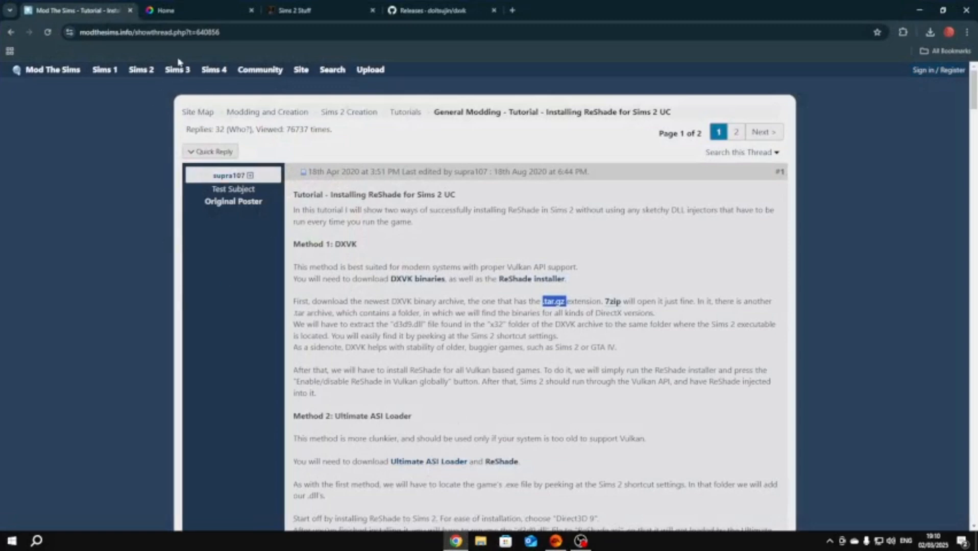
click(195, 16)
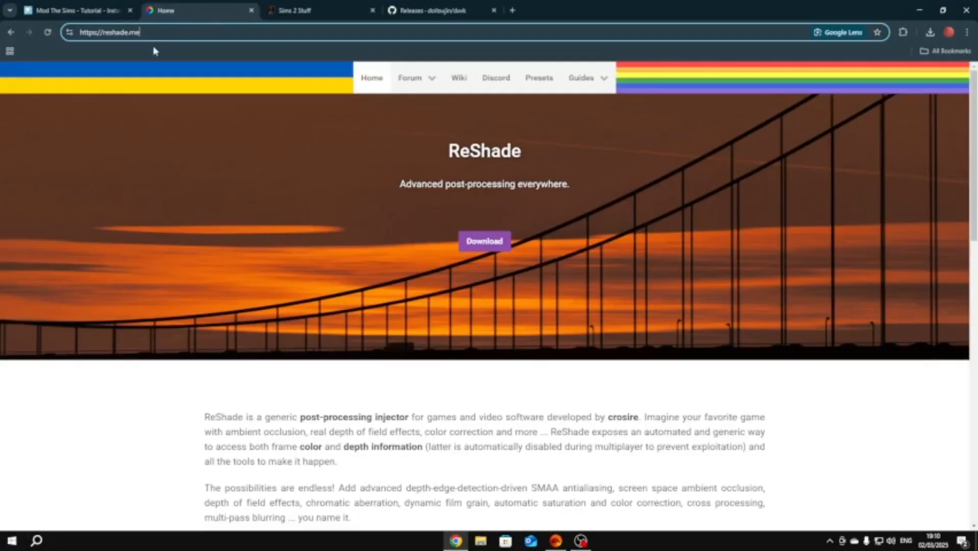
drag(145, 37, 104, 48)
click(258, 171)
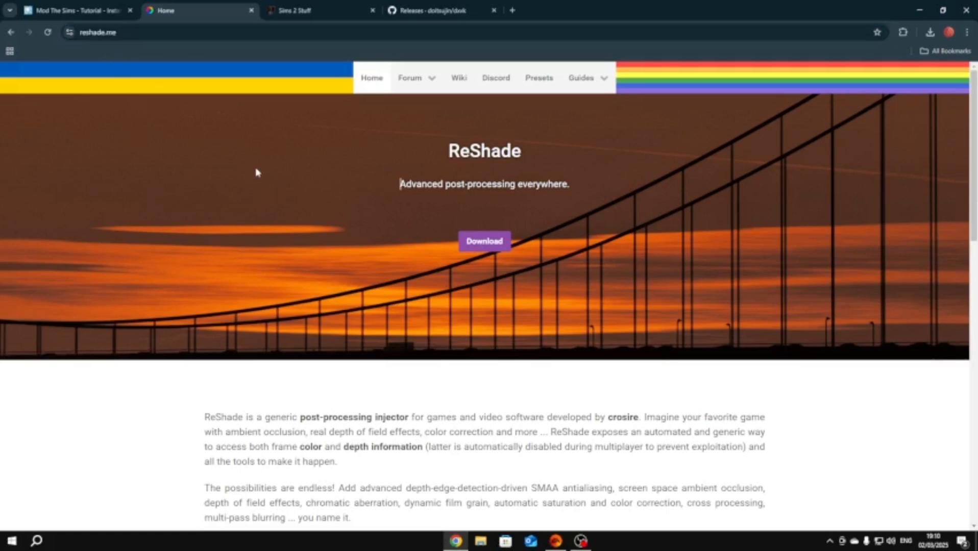
click(474, 244)
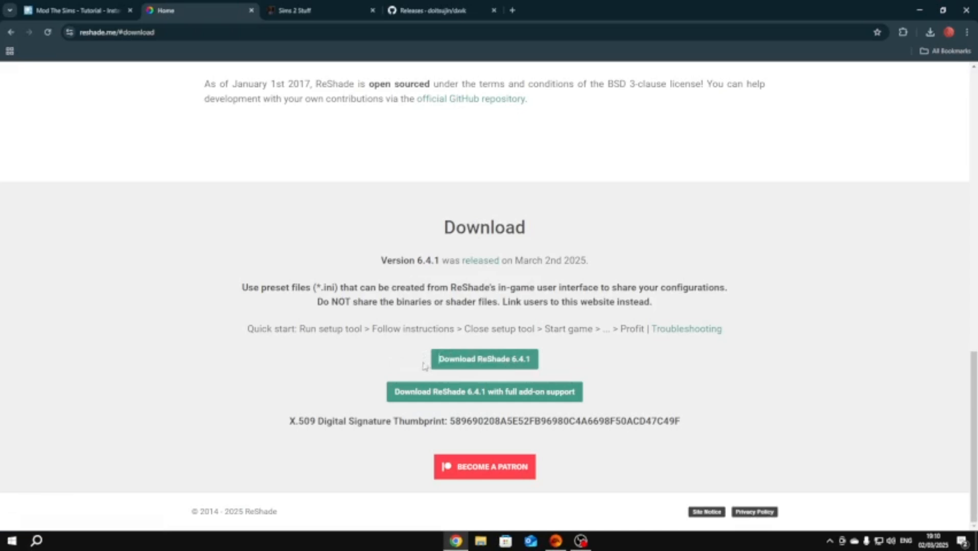
- Download the standard ReShade 6.4.1 installer, the version without full add-on support
mouse_move(424, 359)
mouse_down()
mouse_move(531, 360)
mouse_move(418, 373)
mouse_up()
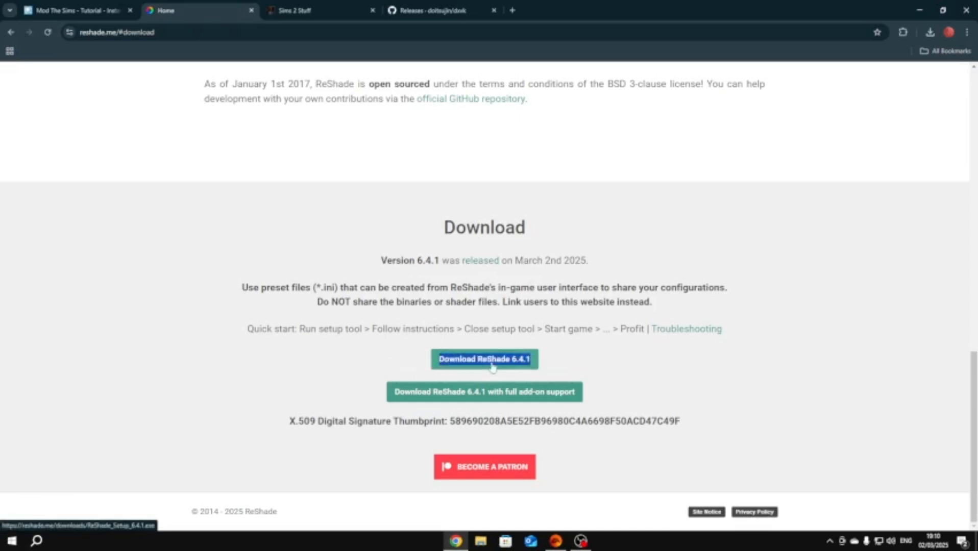
click(557, 358)
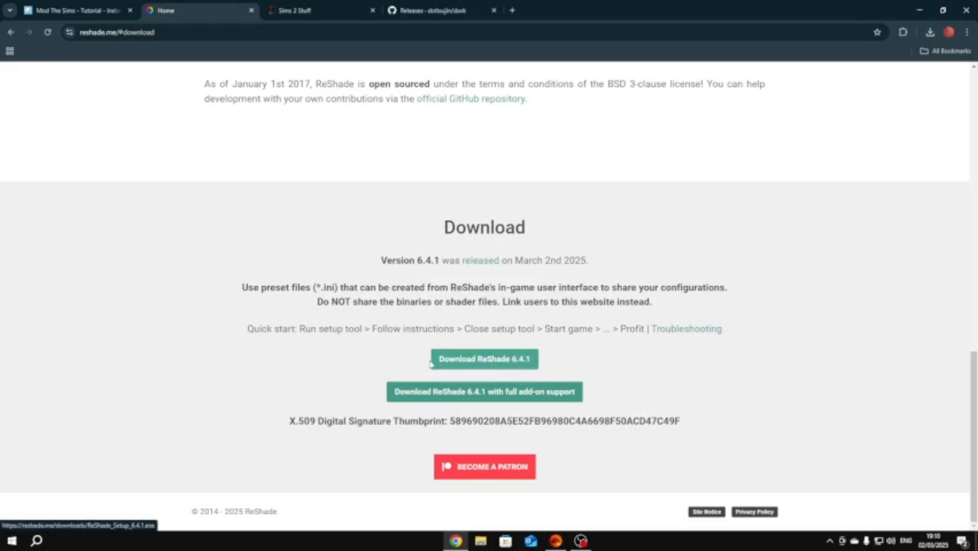
drag(427, 360, 542, 366)
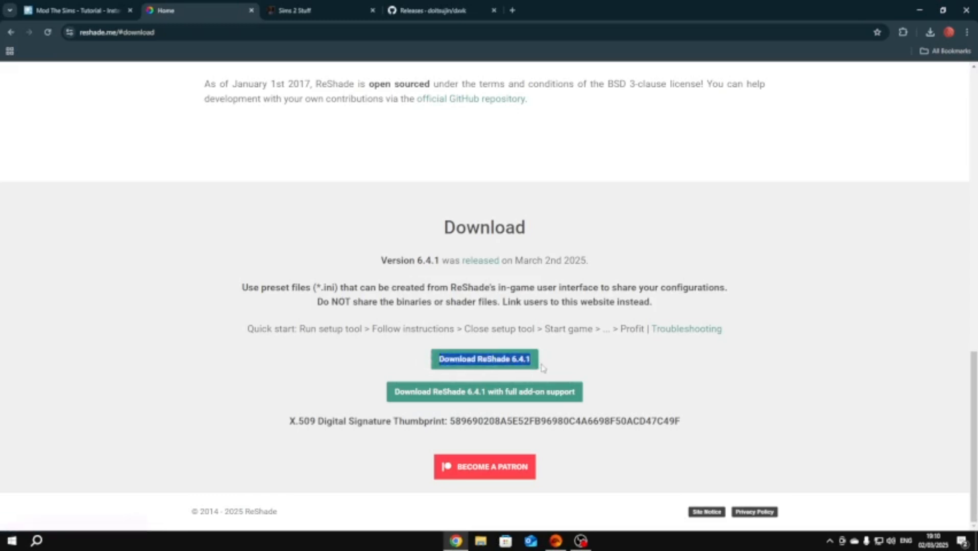
click(507, 359)
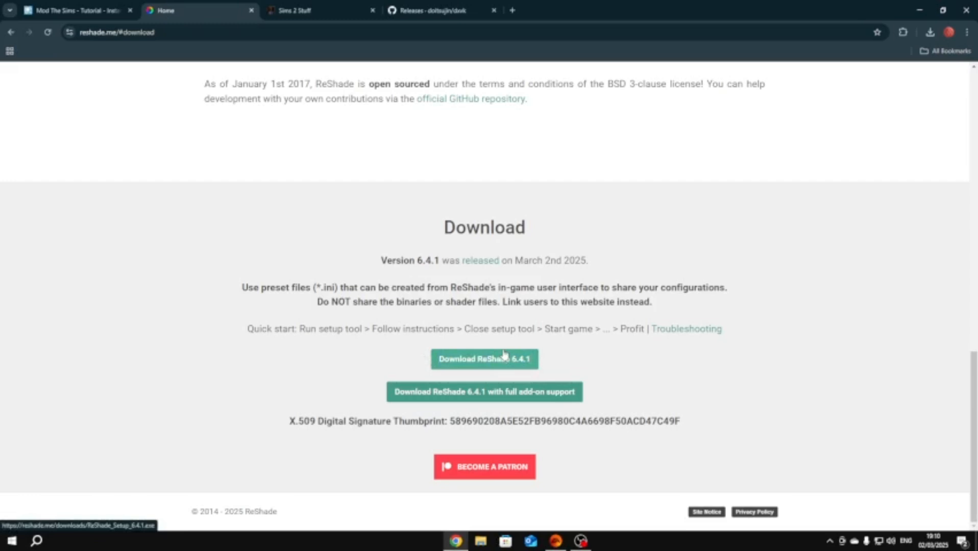
scroll(504, 353, up, 1)
scroll(504, 353, down, 1)
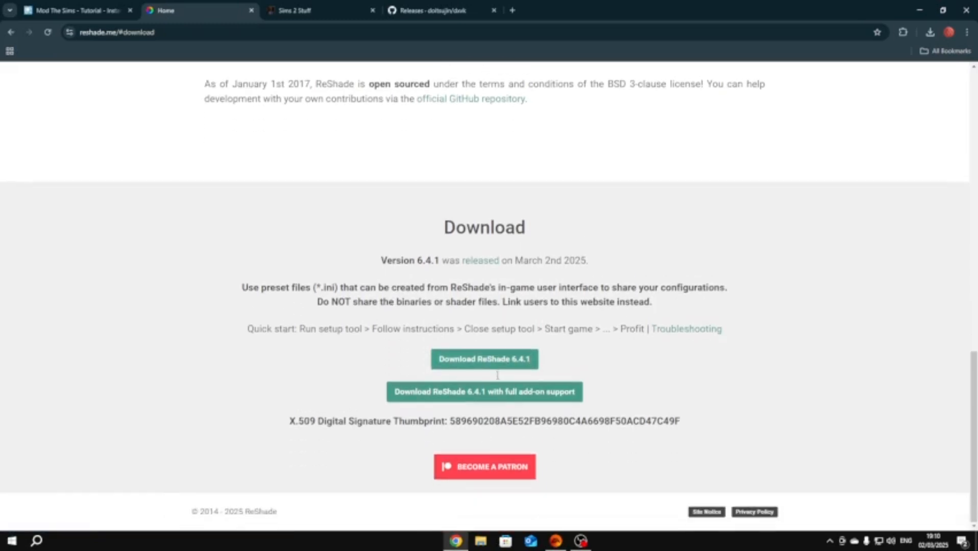
click(498, 366)
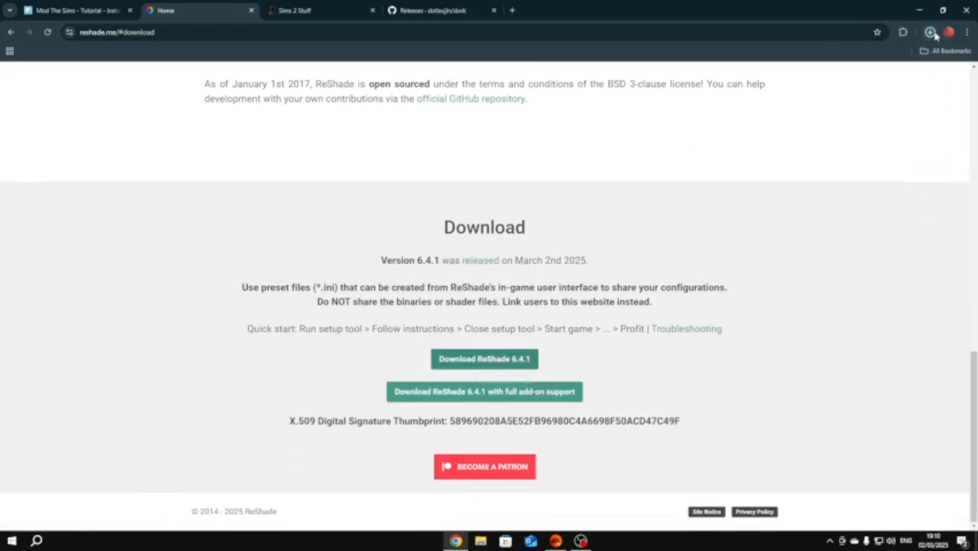
- Launch the downloaded ReShade_Setup_6.4.1.exe and allow it to run despite the Windows SmartScreen block
click(930, 32)
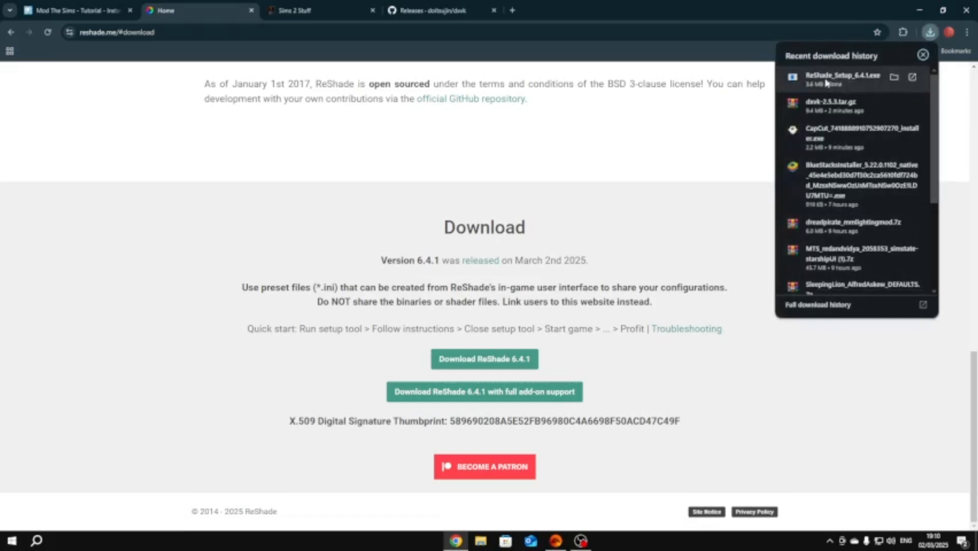
click(848, 87)
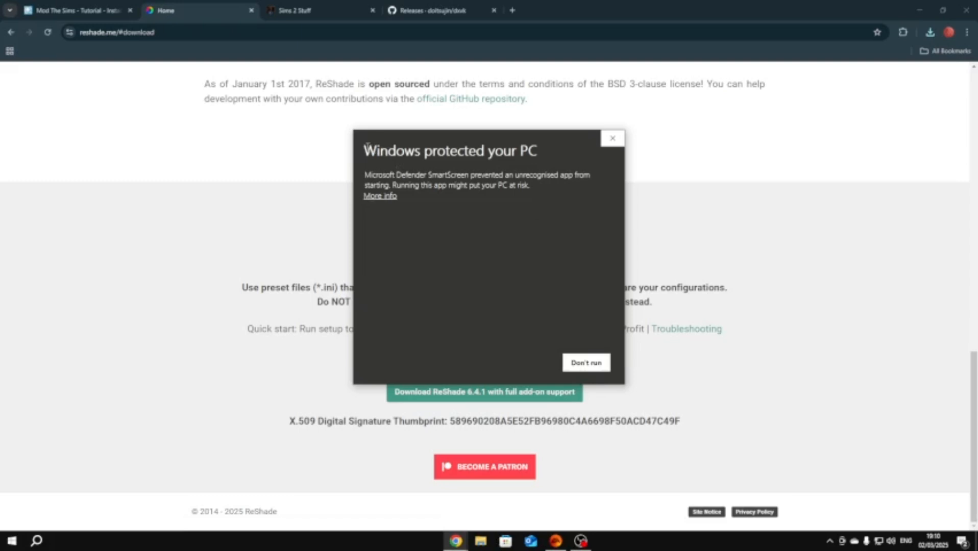
drag(368, 147, 547, 161)
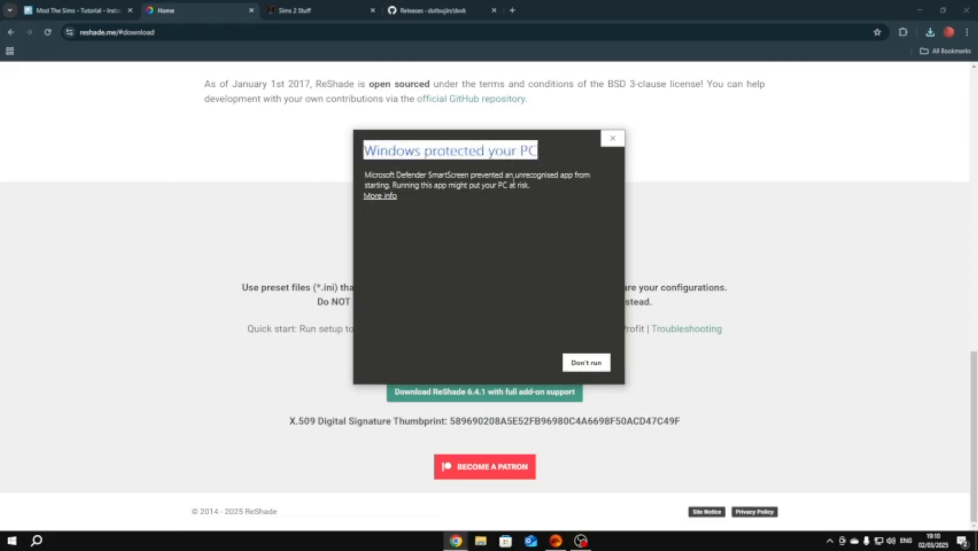
click(513, 181)
click(380, 196)
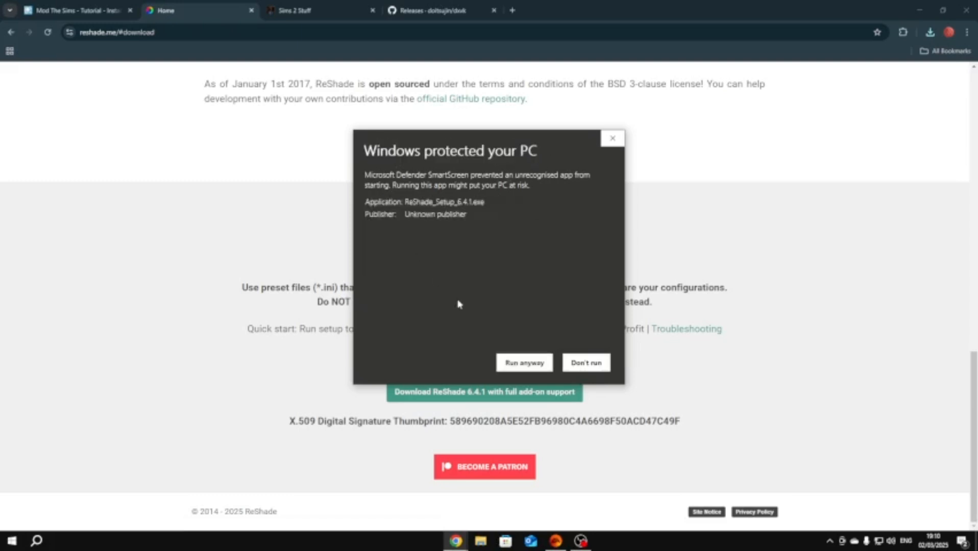
click(516, 363)
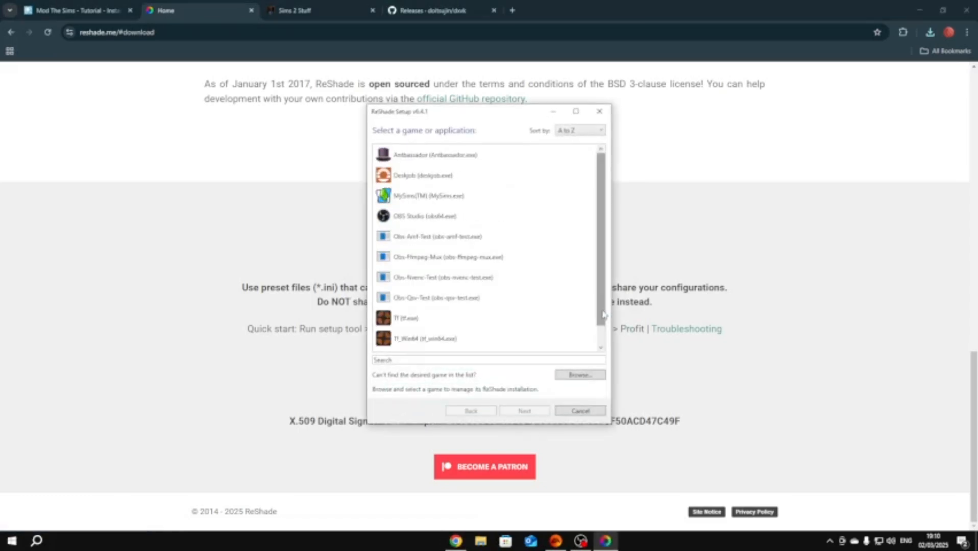
- Look through ReShade Setup's game list, start browsing for an unlisted game, and clear the file dialog's folder path
drag(602, 311, 633, 142)
click(579, 374)
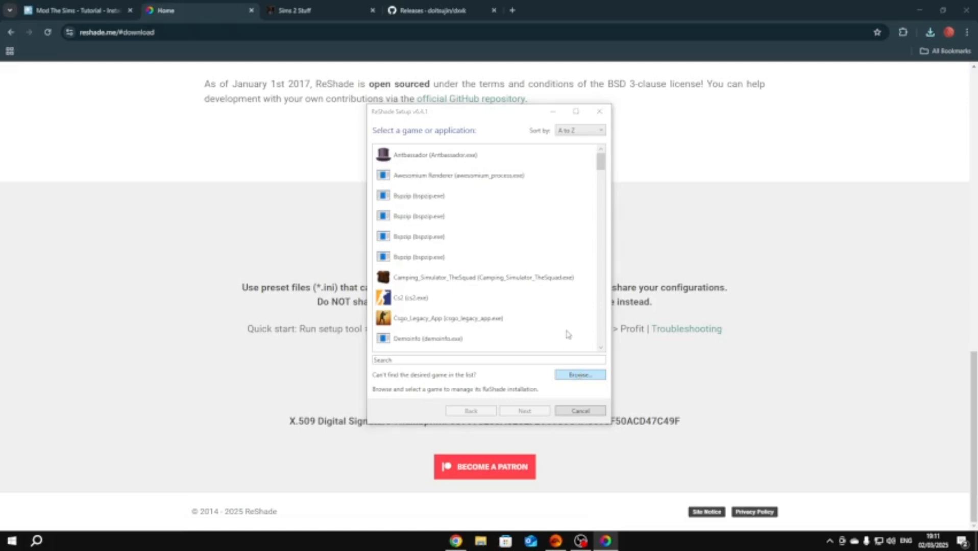
click(538, 146)
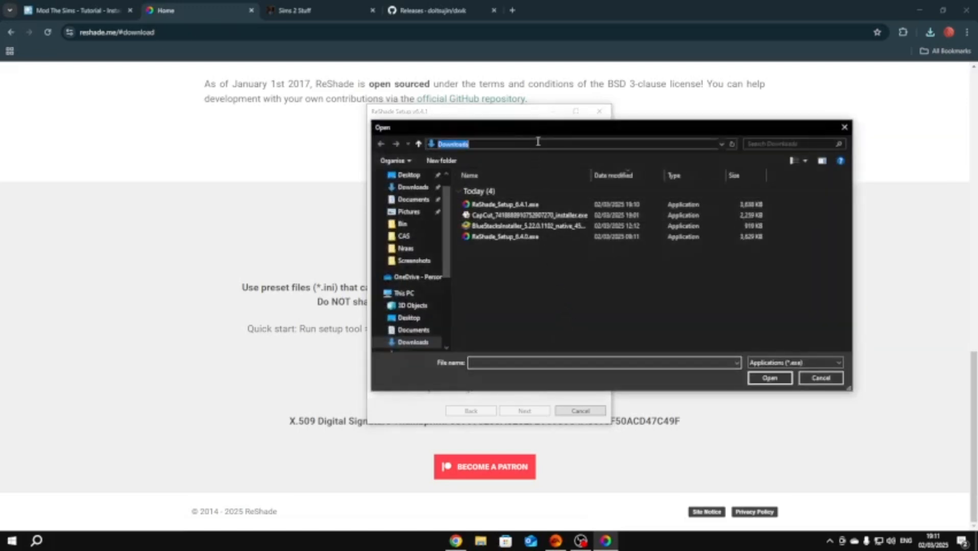
key(BackSpace)
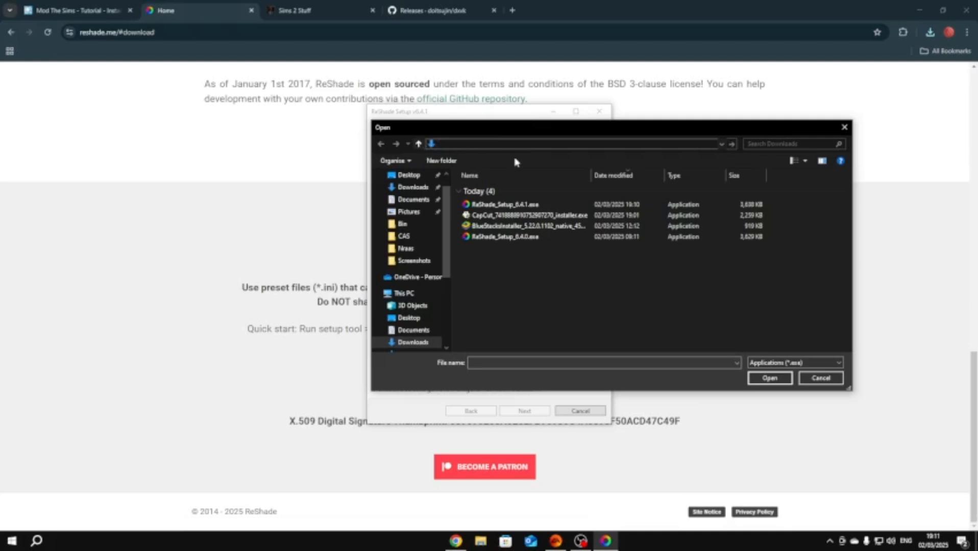
- Open a File Explorer window and browse the Games 2 Edition (E:) drive to EA Games, The Sims 2 Legacy, EP9, TSBin
click(481, 541)
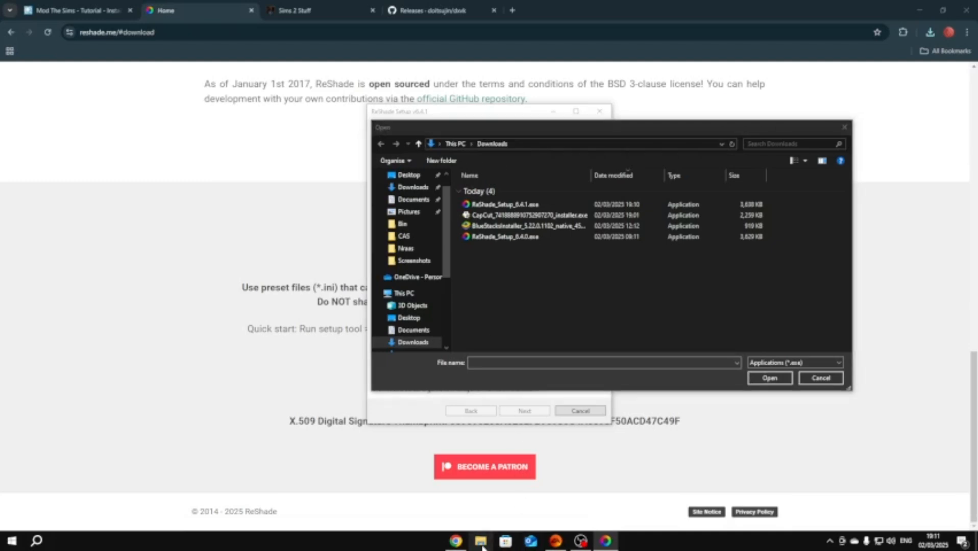
scroll(294, 436, down, 1)
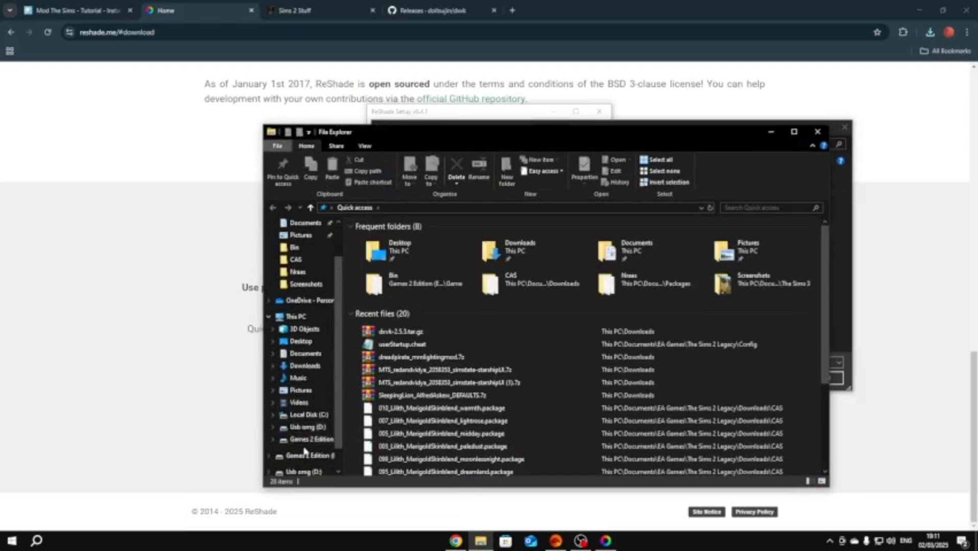
click(312, 440)
double_click(427, 250)
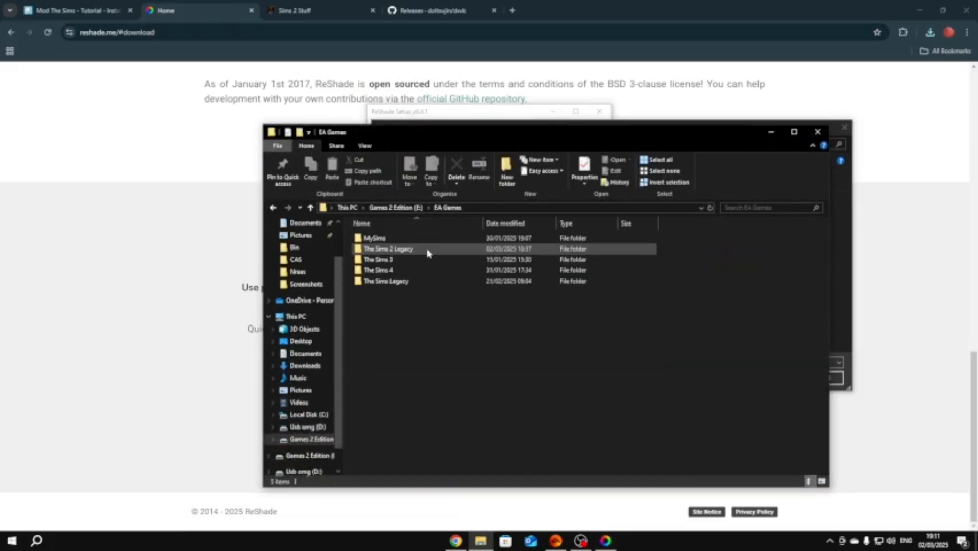
double_click(428, 253)
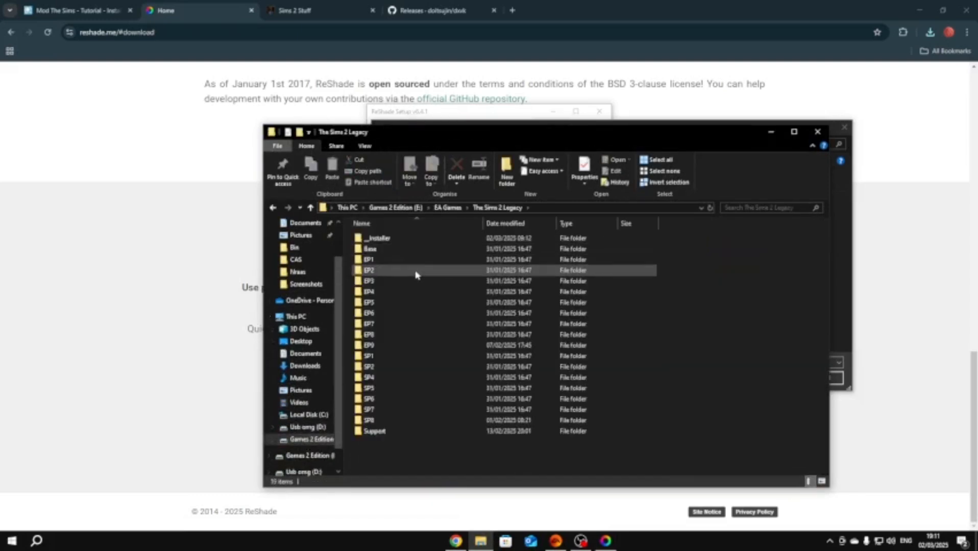
double_click(400, 345)
double_click(378, 239)
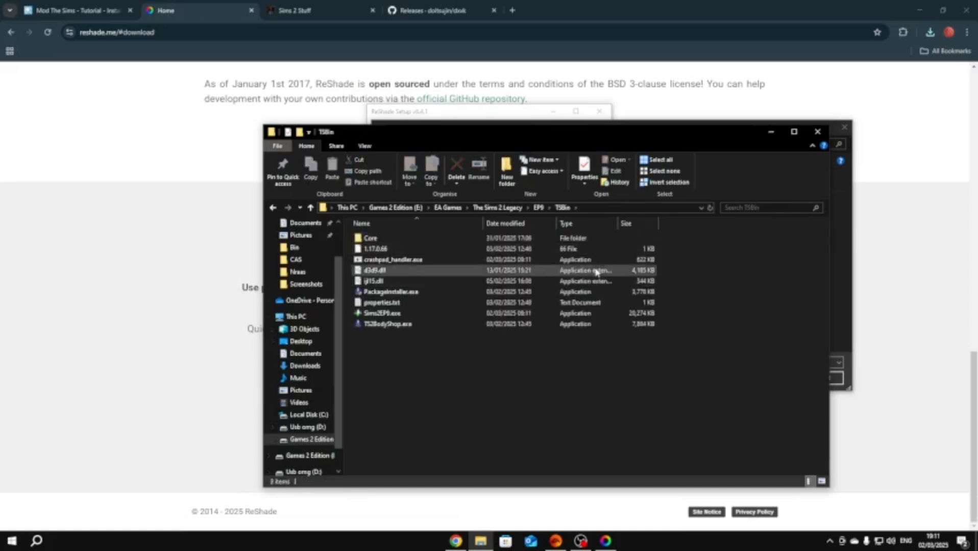
- Copy the full folder path of TSBin from File Explorer
click(647, 209)
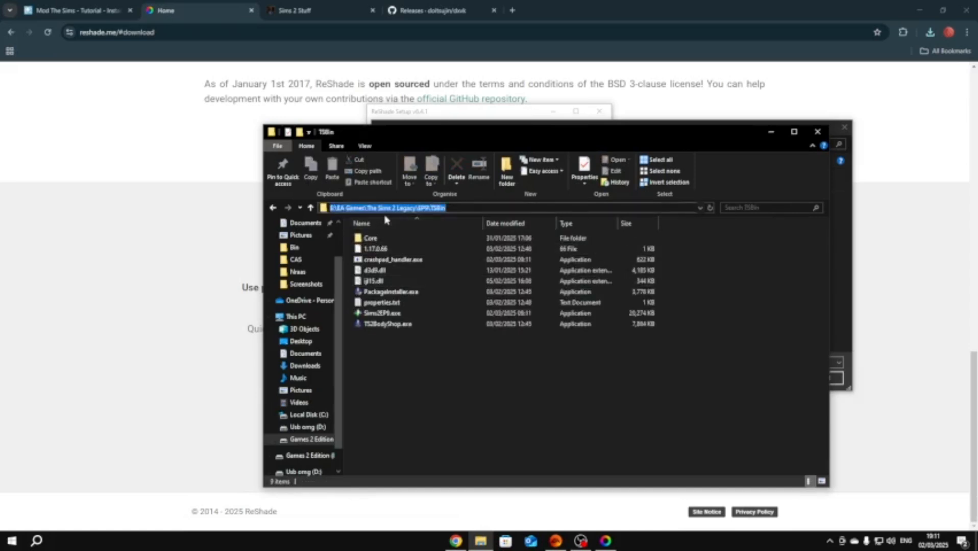
right_click(419, 211)
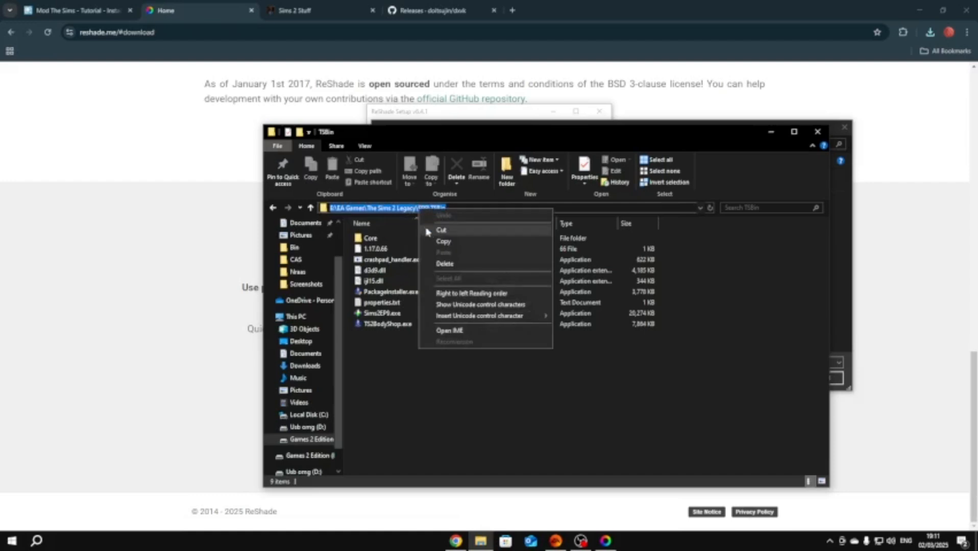
click(439, 241)
- In ReShade Setup's file dialog, go to the pasted path E:\EA Games\The Sims 2 Legacy\EP9\TSBin and open Sims2EP9.exe
click(843, 222)
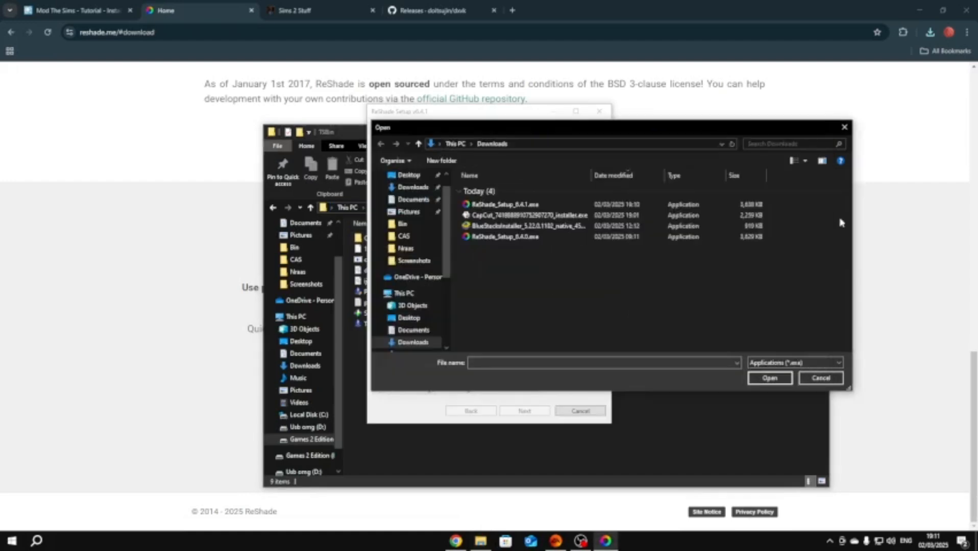
click(622, 143)
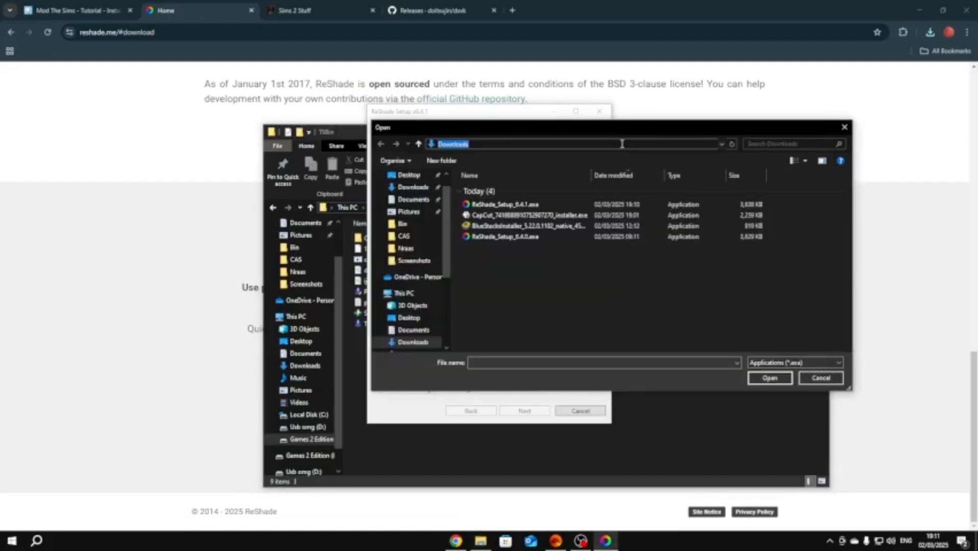
right_click(622, 144)
click(631, 187)
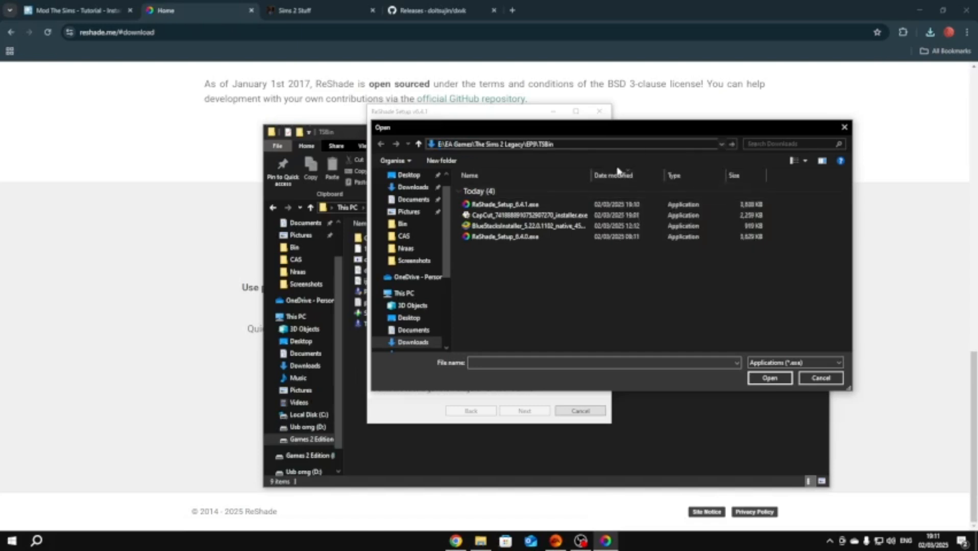
key(Return)
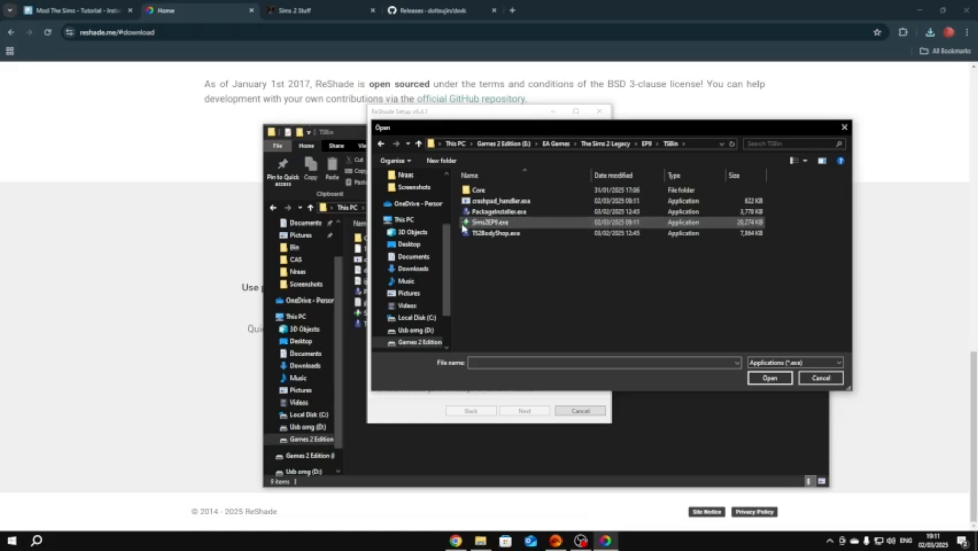
click(504, 229)
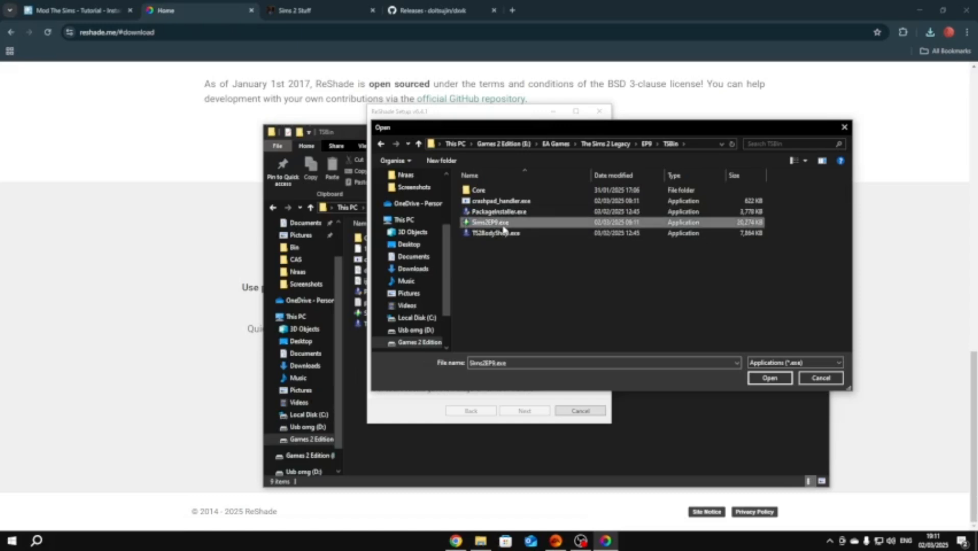
click(769, 377)
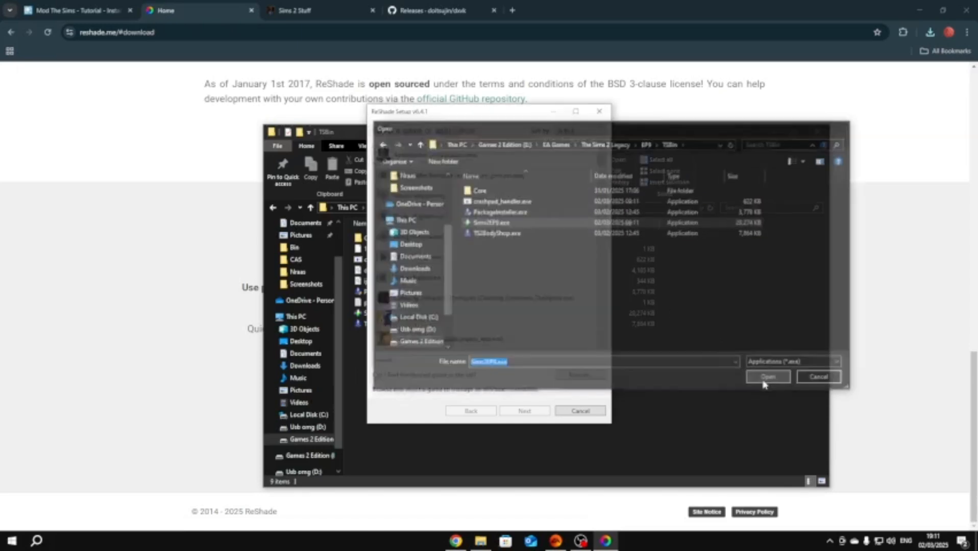
- Continue with the chosen game executable in ReShade Setup and select Vulkan as its rendering API
click(538, 412)
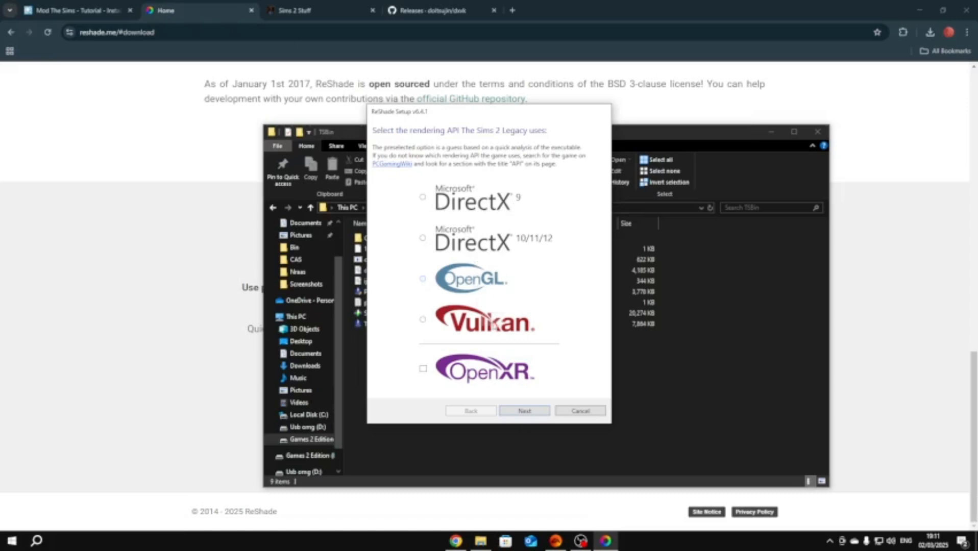
click(423, 321)
click(532, 411)
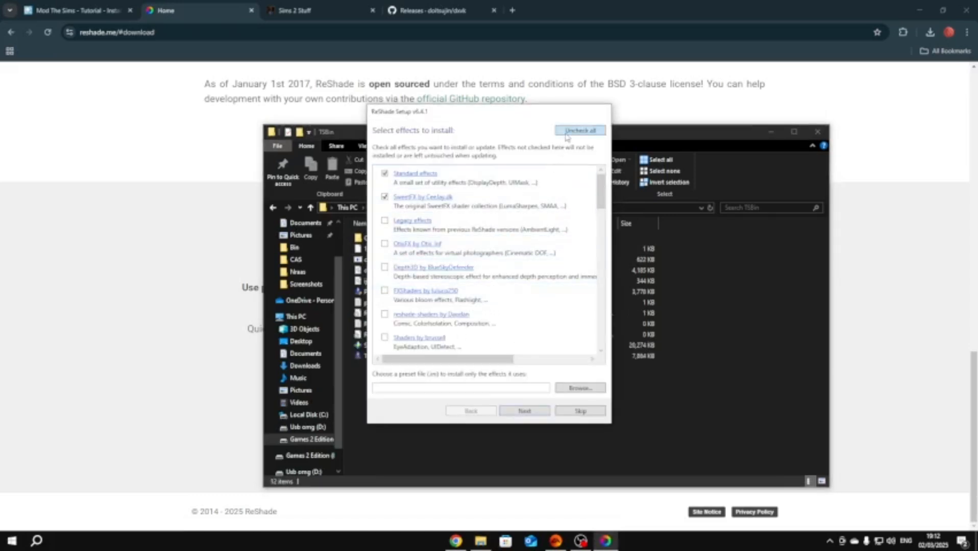
- Select all effect packages in ReShade Setup, install them and finish the setup
scroll(526, 184, down, 5)
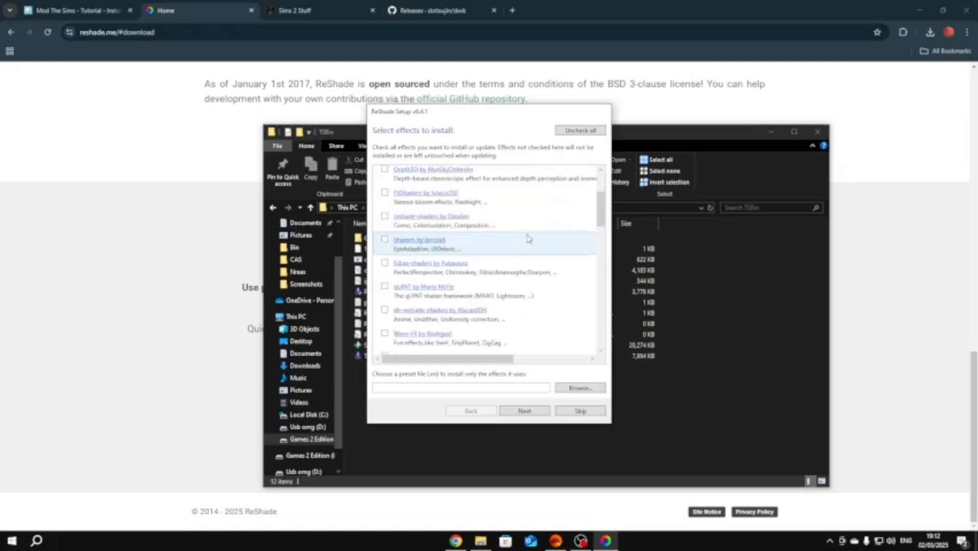
drag(603, 235, 593, 124)
click(577, 132)
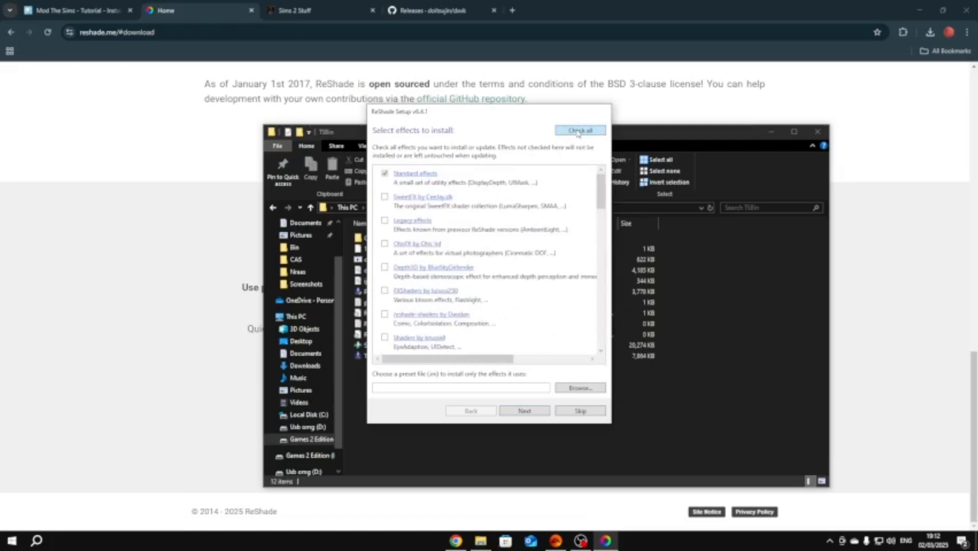
click(577, 132)
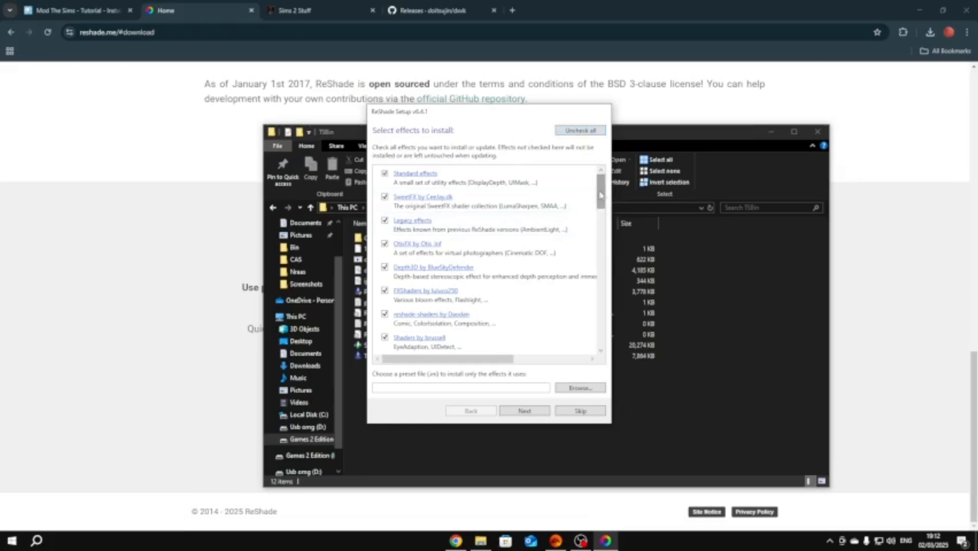
drag(601, 193, 520, 182)
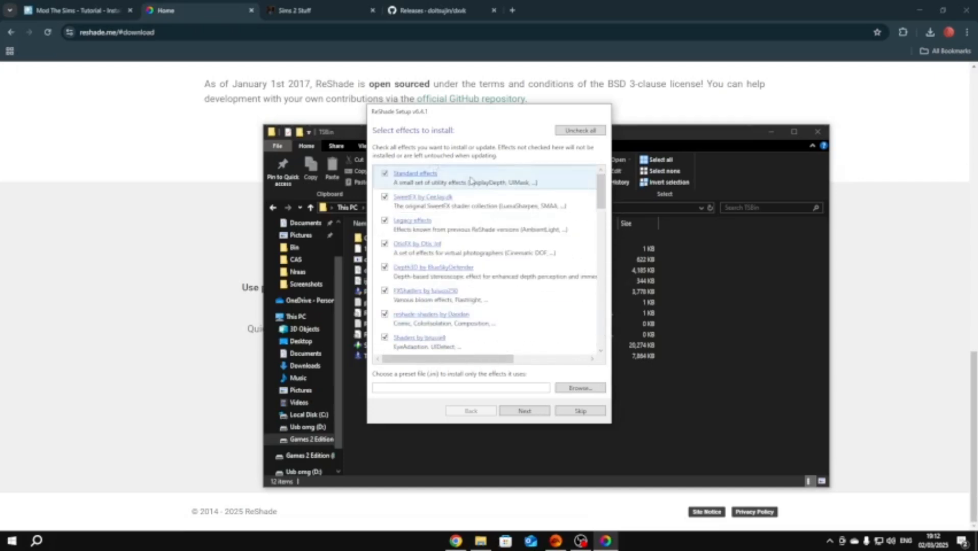
scroll(572, 281, down, 3)
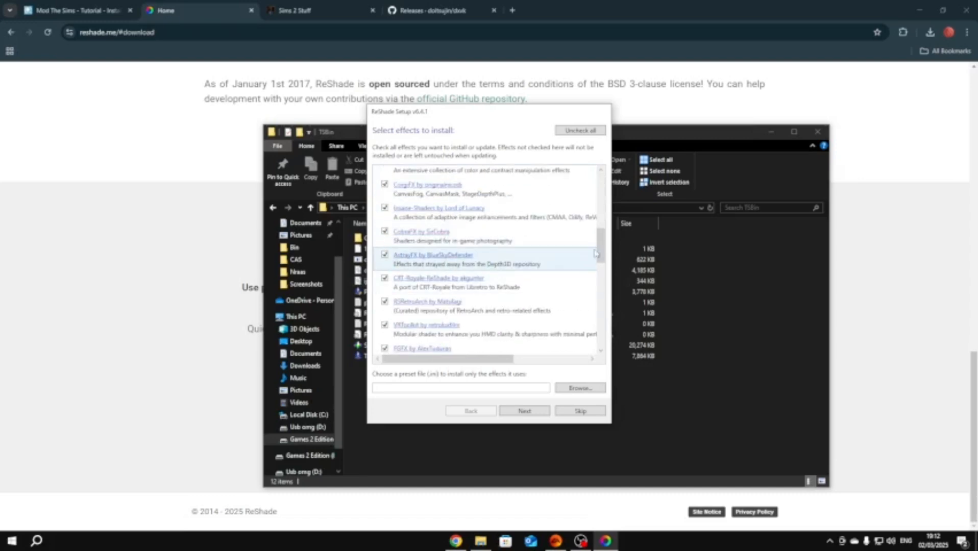
drag(601, 251, 601, 185)
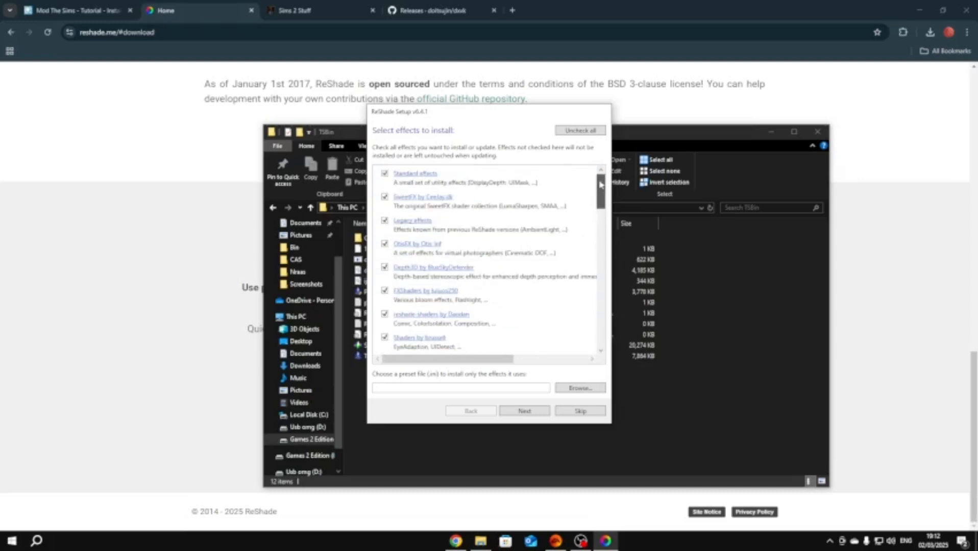
click(526, 411)
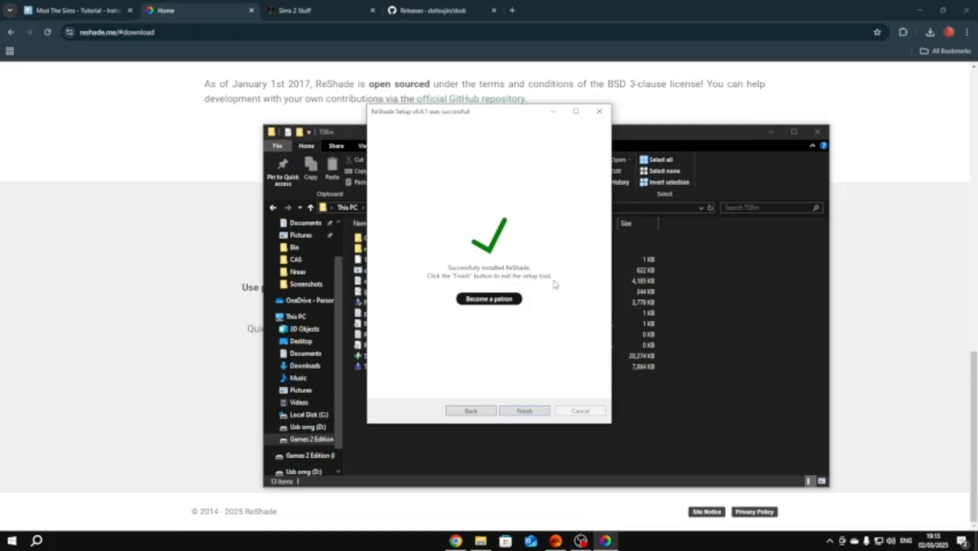
click(516, 416)
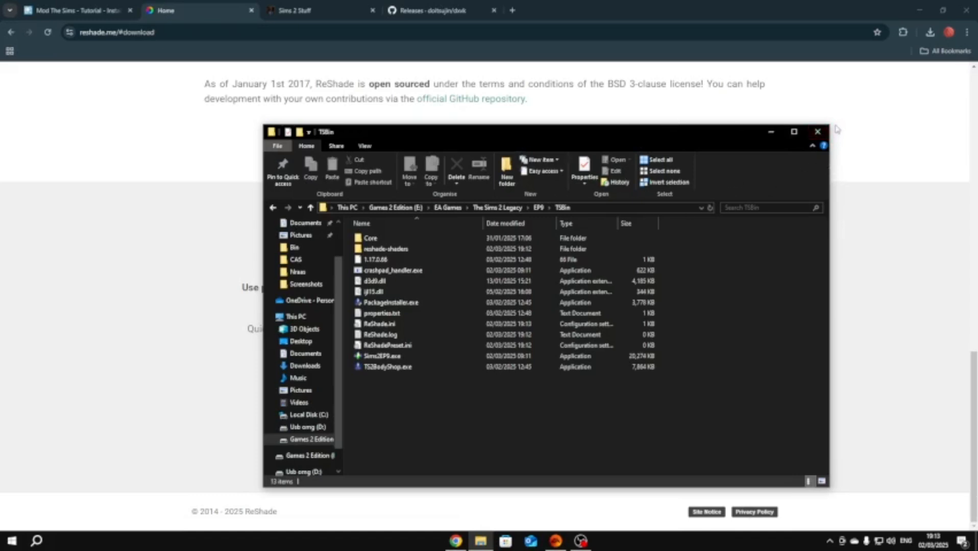
- Close the TSBin folder window and launch The Sims 2 + The Sims 2 Packs from the EA app
click(817, 131)
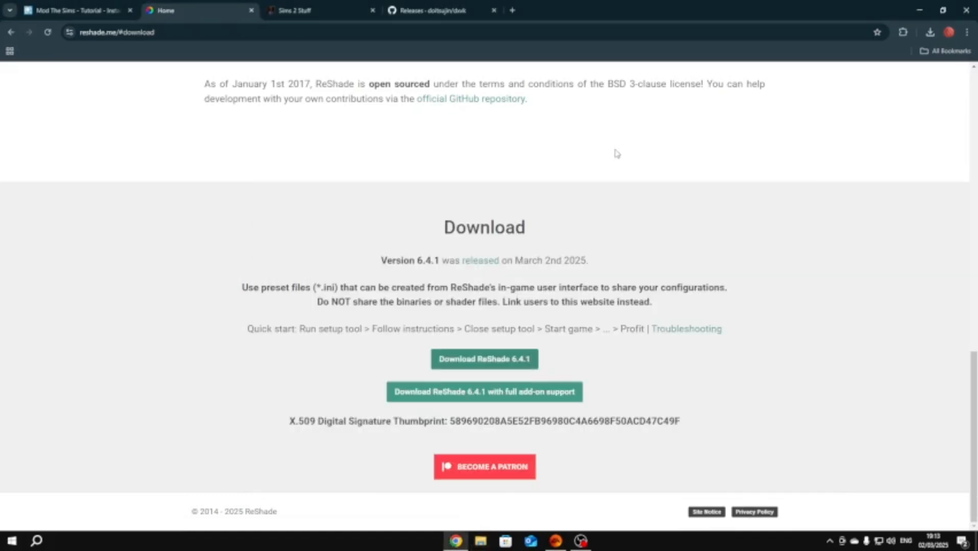
click(551, 544)
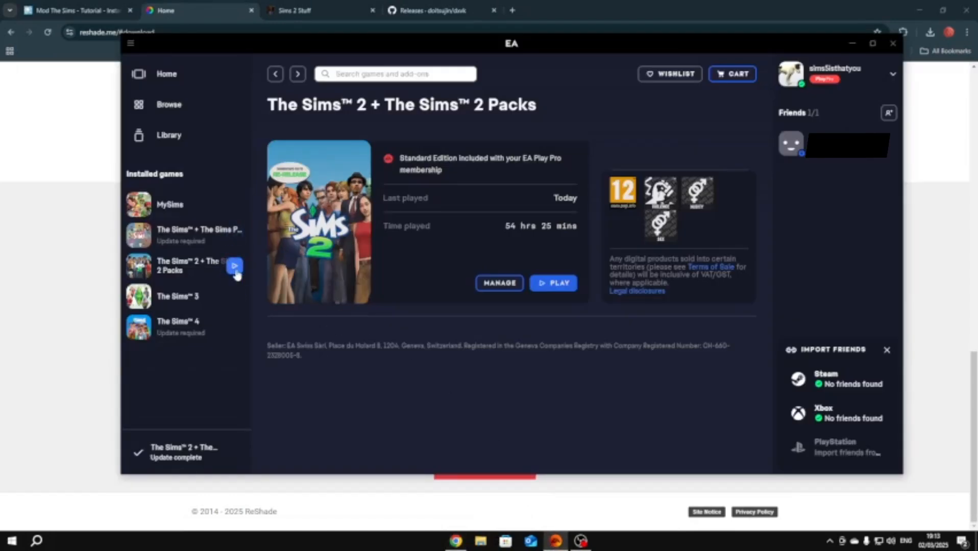
click(234, 267)
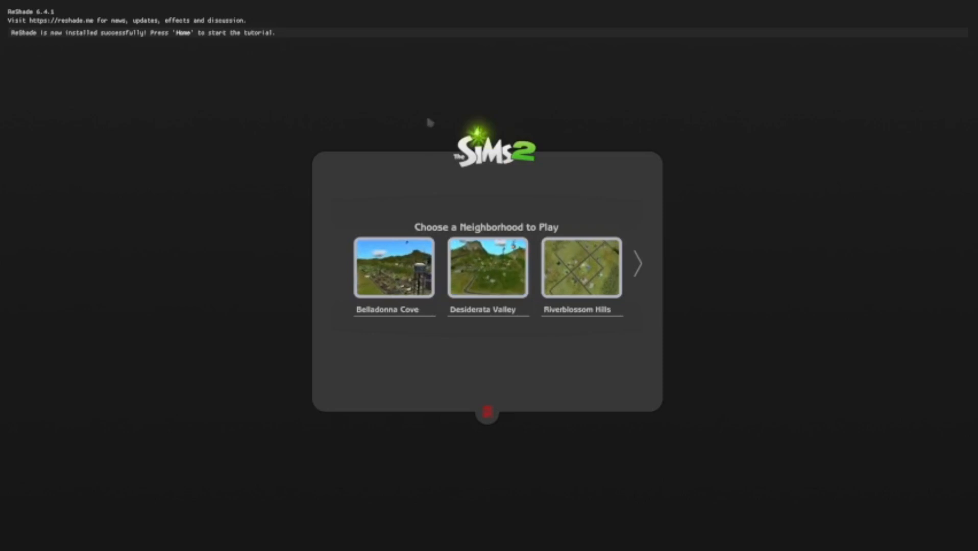
- Open the ReShade overlay in the game, skip its tutorial and set the overlay key to Shift + F12
key(Home)
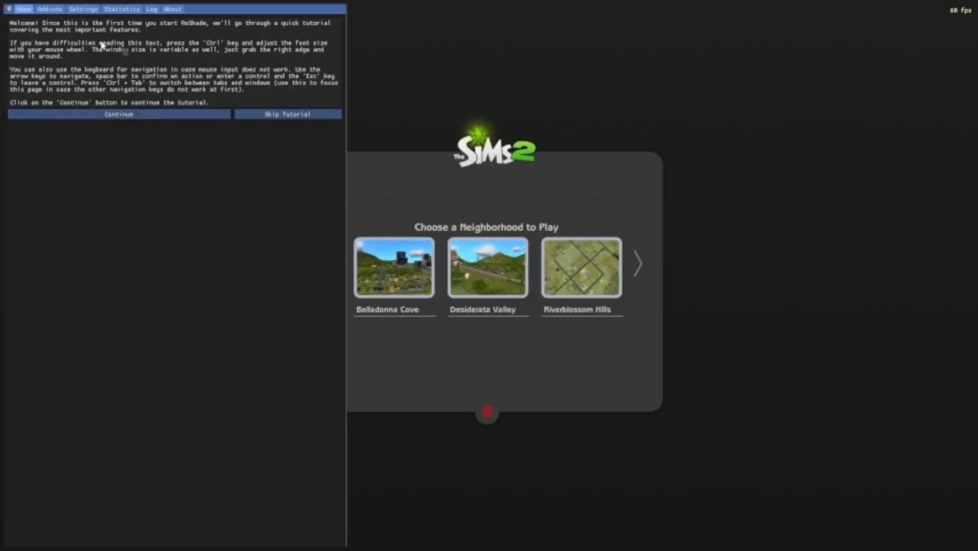
click(265, 114)
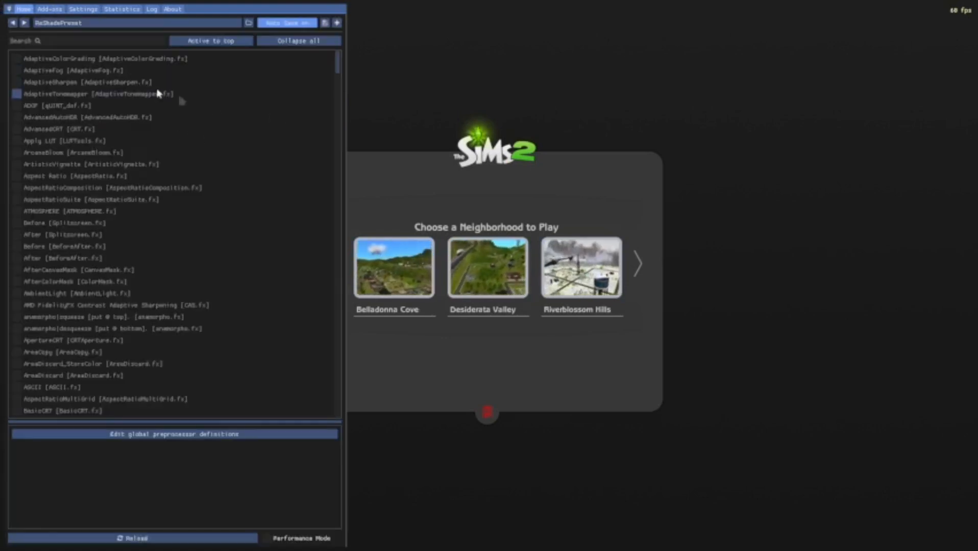
click(76, 12)
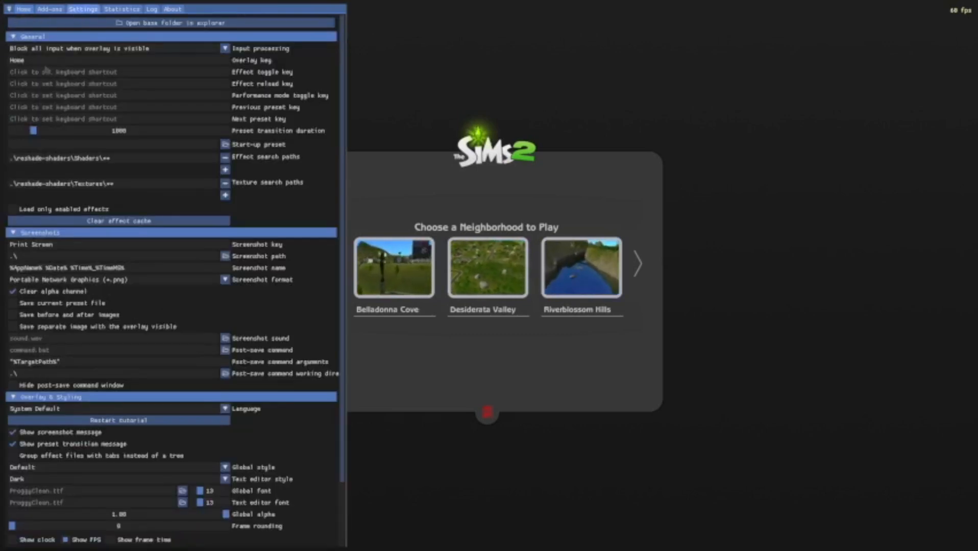
click(17, 60)
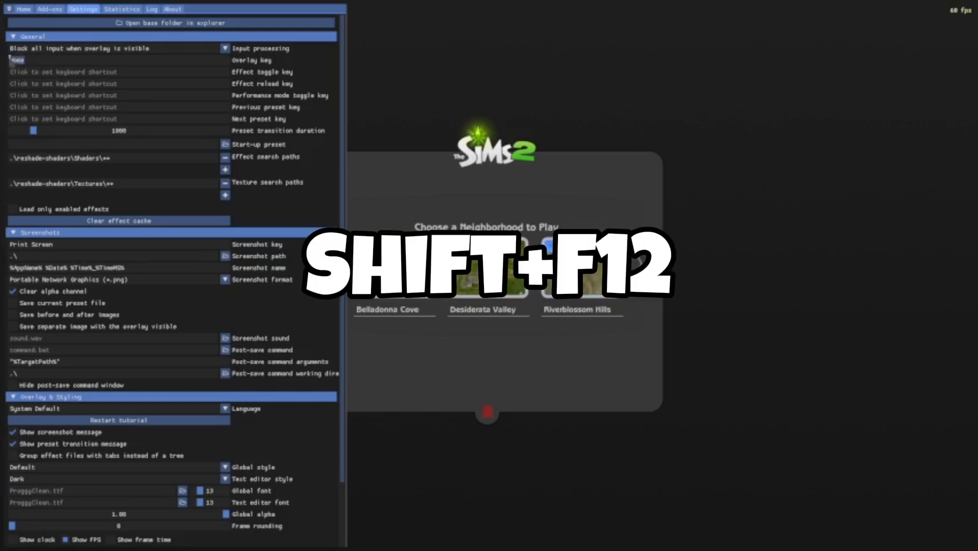
click(40, 60)
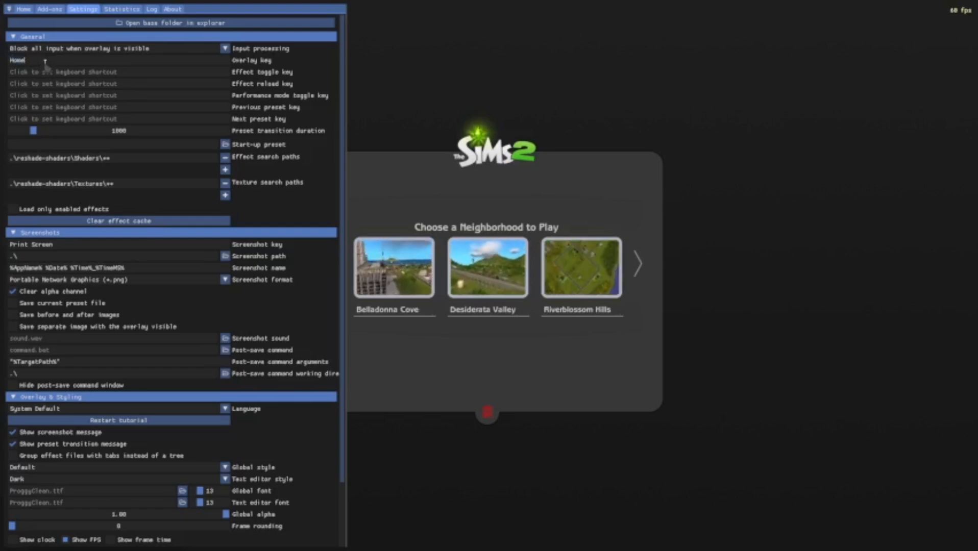
drag(45, 61, 4, 58)
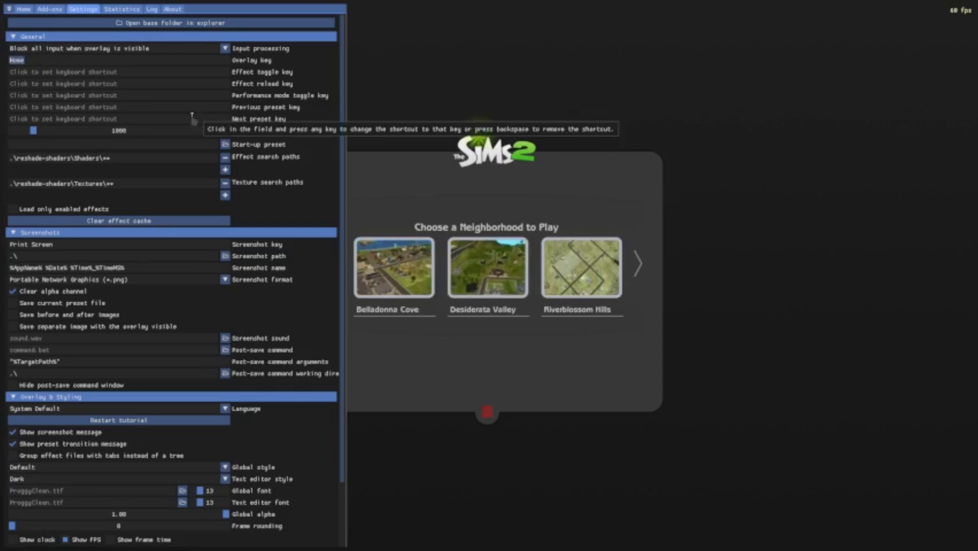
key(shift+F12)
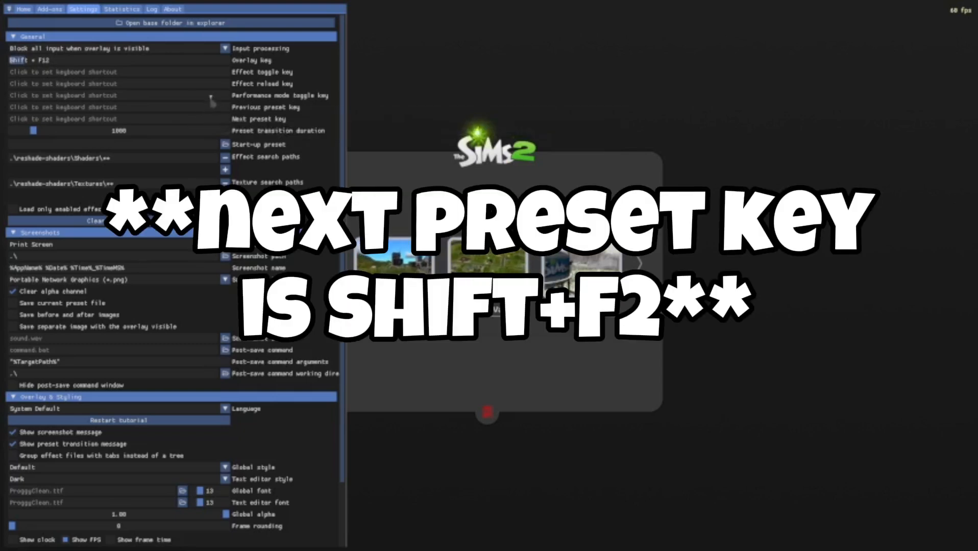
- Set ReShade's next preset key to Shift + F2
click(212, 118)
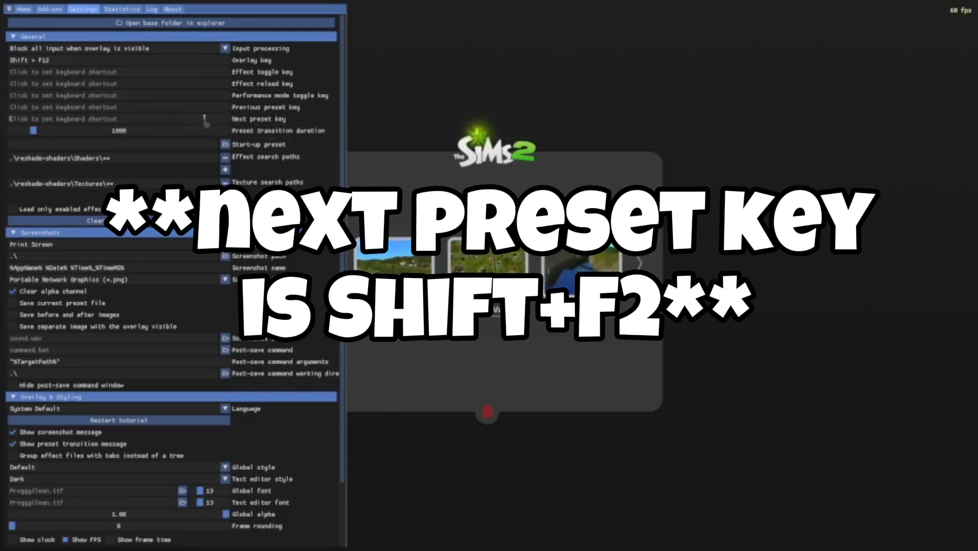
click(8, 118)
key(shift+F2)
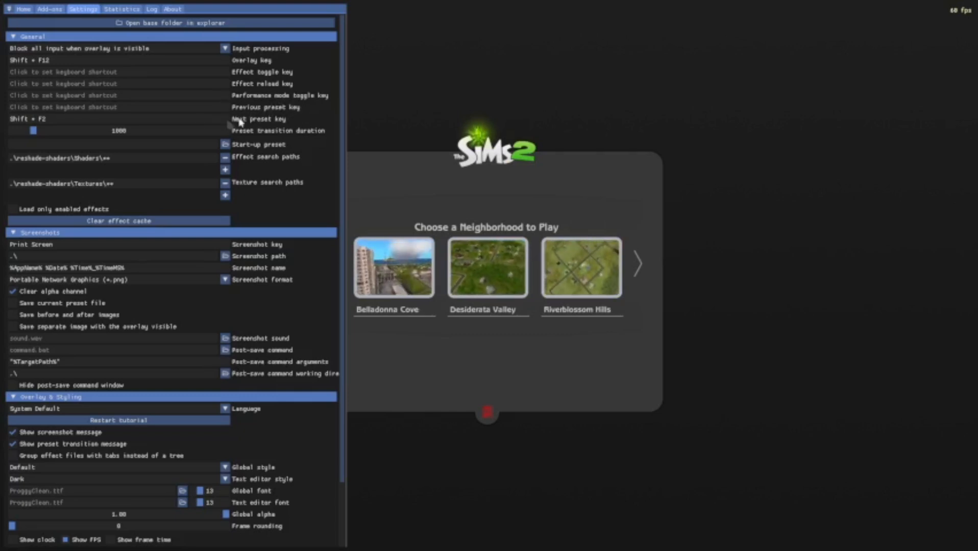
- Test the new overlay shortcut by hiding the ReShade overlay and reopening it
key(shift+F12)
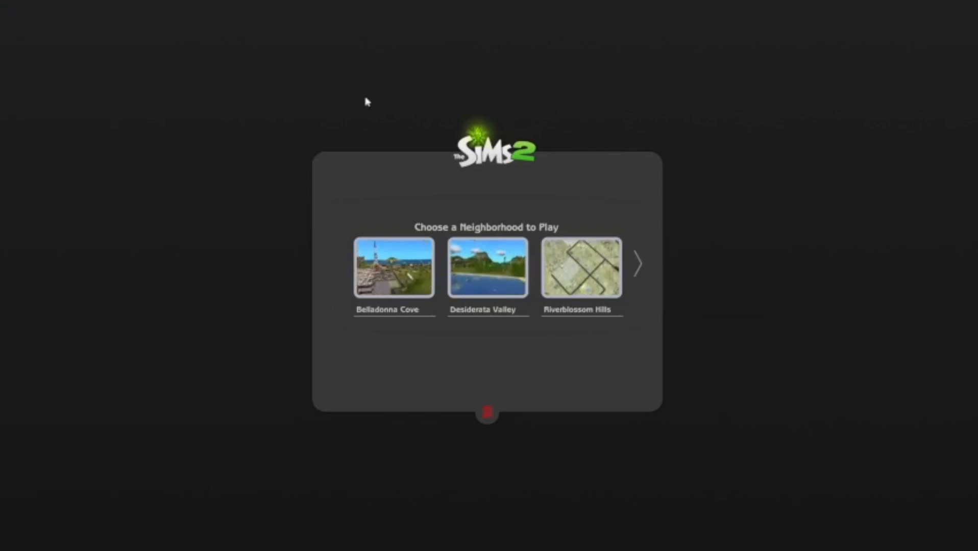
key(shift+F1)
key(shift+F1)
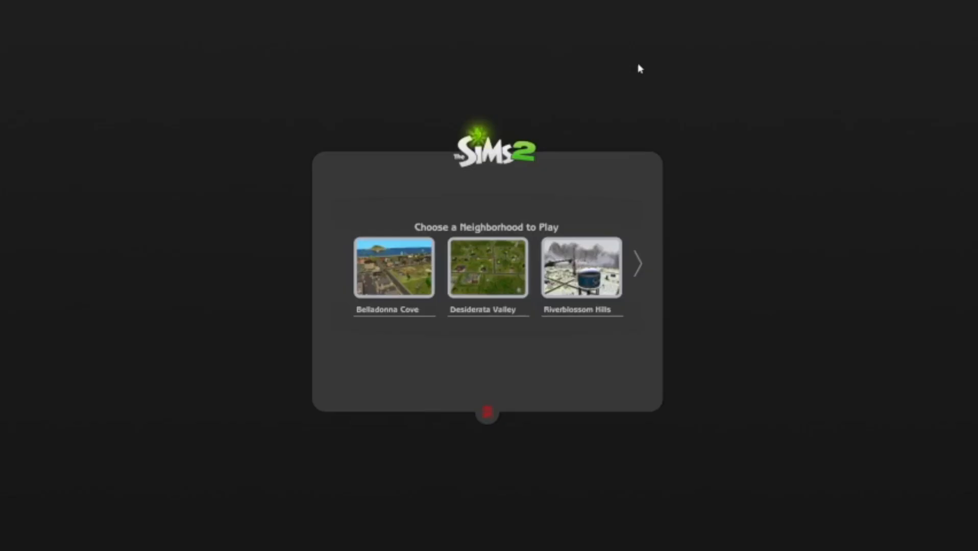
key(shift+F12)
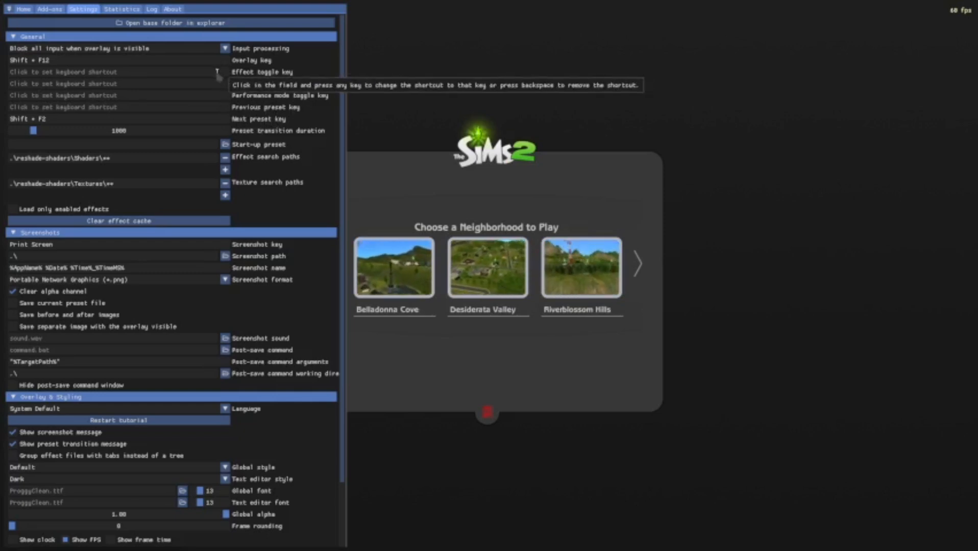
- Set the effect toggle key to Shift + F11 with no effect reload key, and return to the effect list
key(shift+F11)
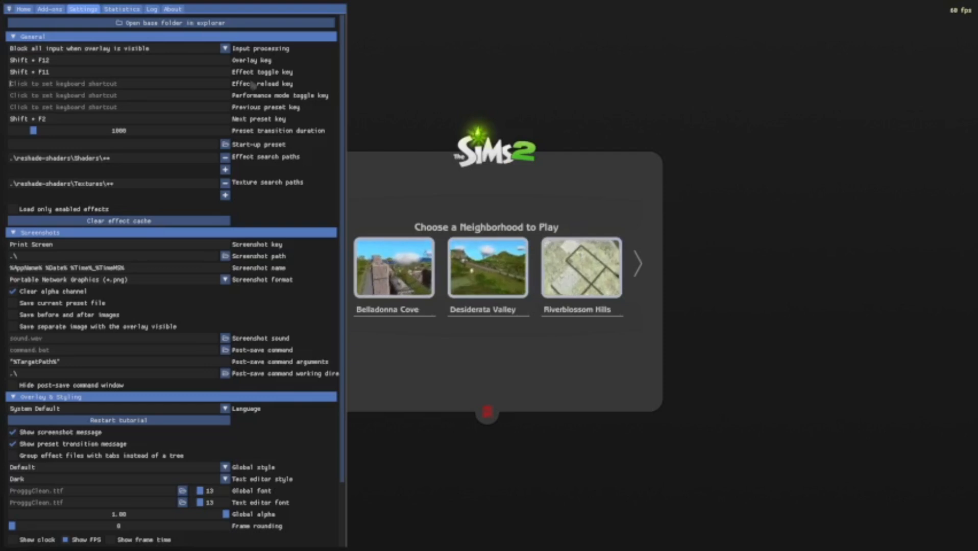
key(shift+F10)
key(BackSpace)
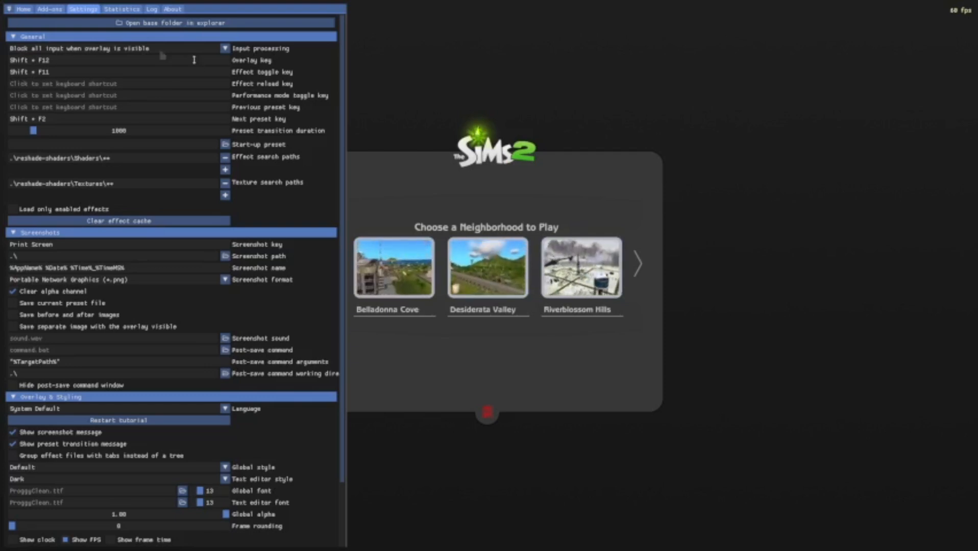
click(24, 9)
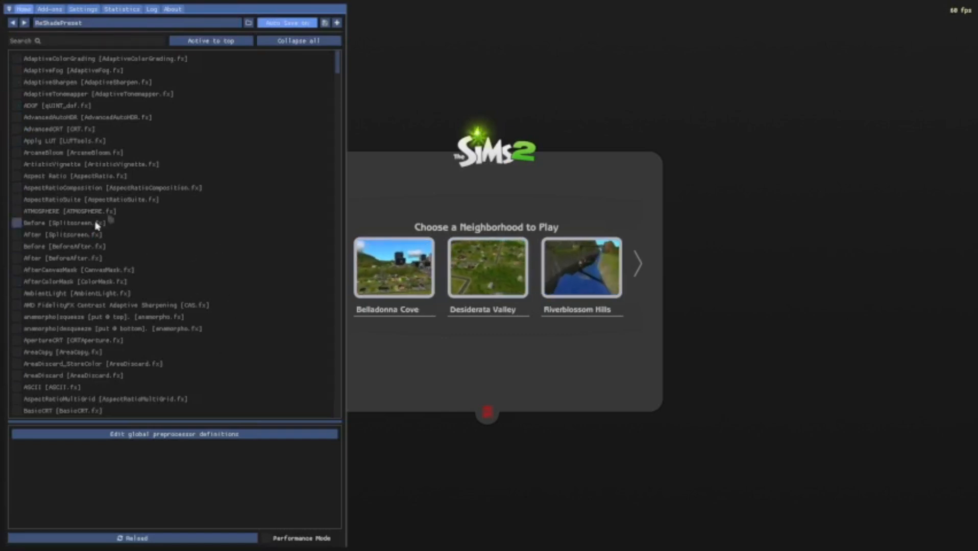
key(Home)
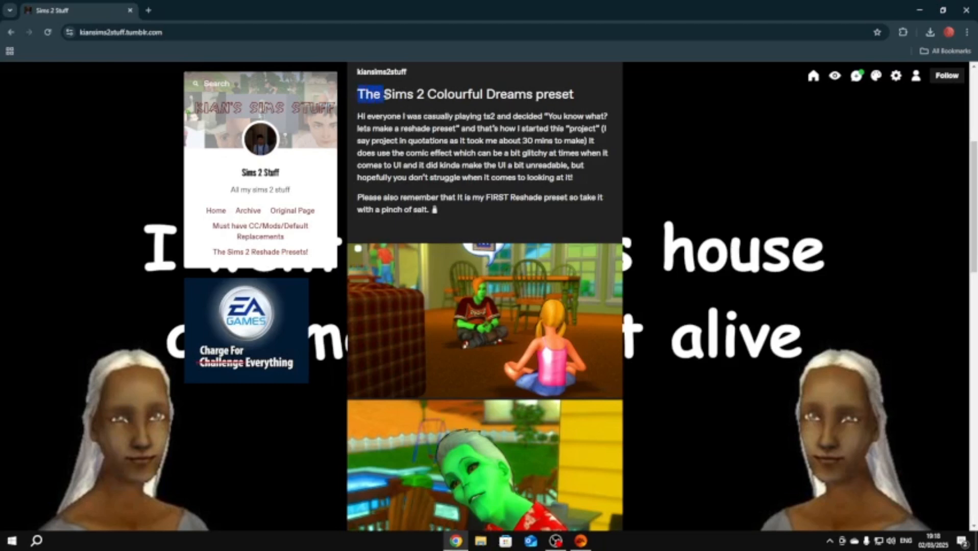
- Examine the Sims 2 Colourful Dreams preset post and look through its screenshots at full size
drag(384, 94, 559, 93)
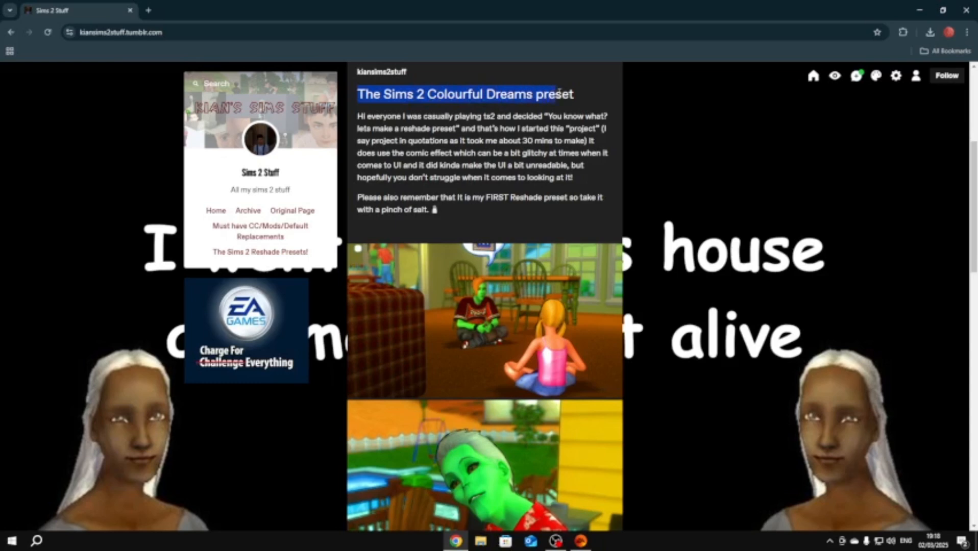
click(573, 91)
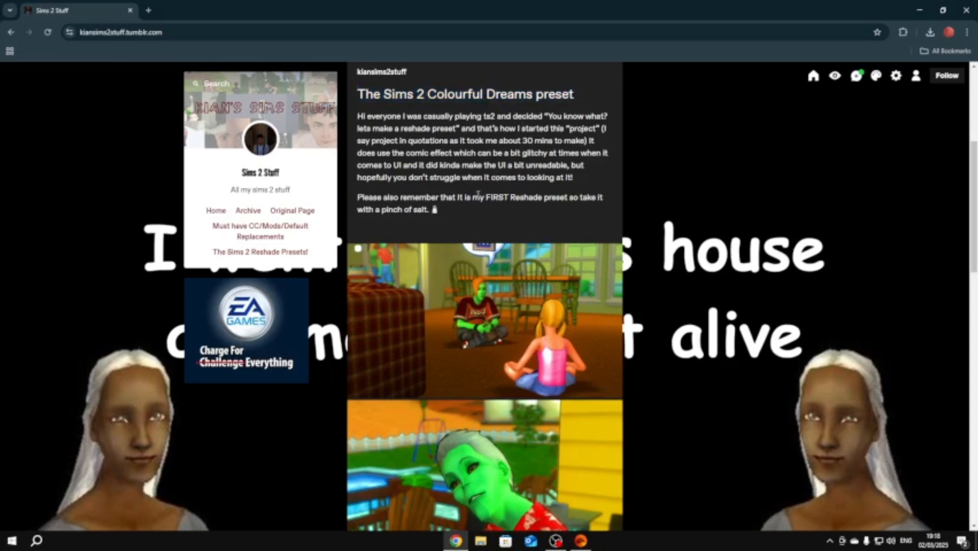
scroll(478, 194, down, 2)
click(544, 209)
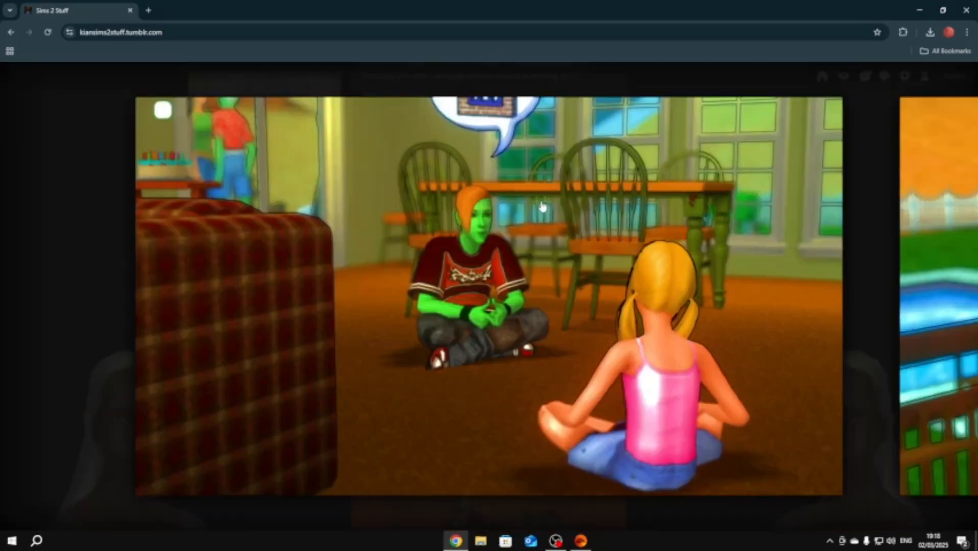
click(959, 157)
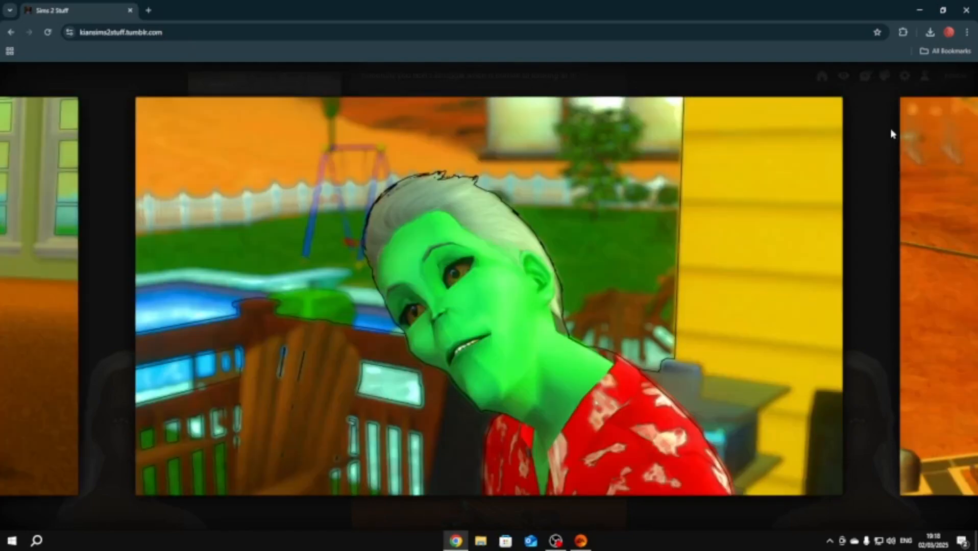
click(911, 139)
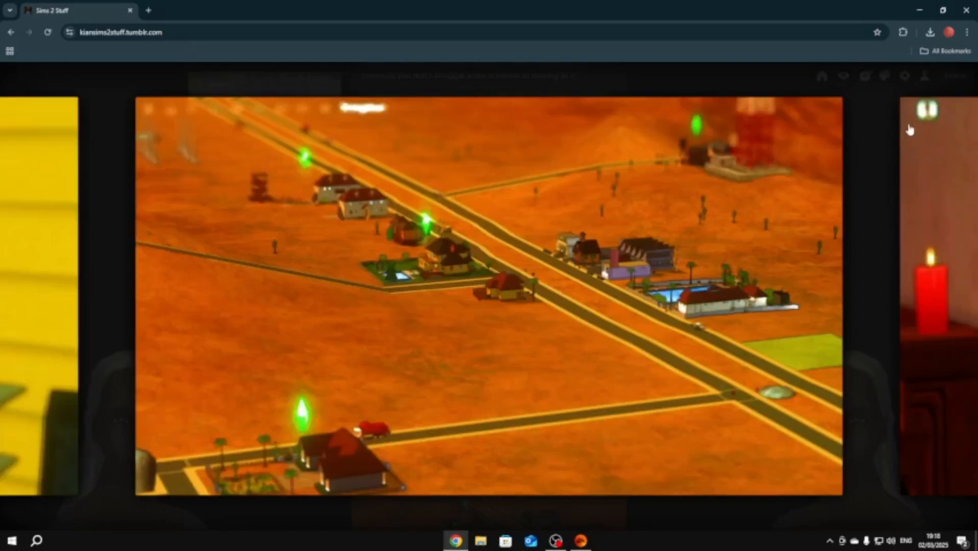
click(910, 131)
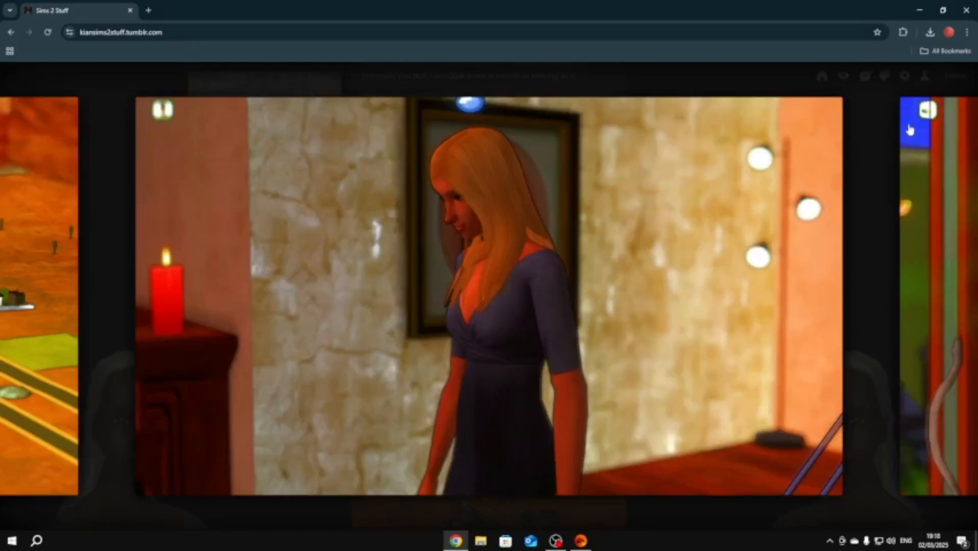
click(944, 190)
click(876, 193)
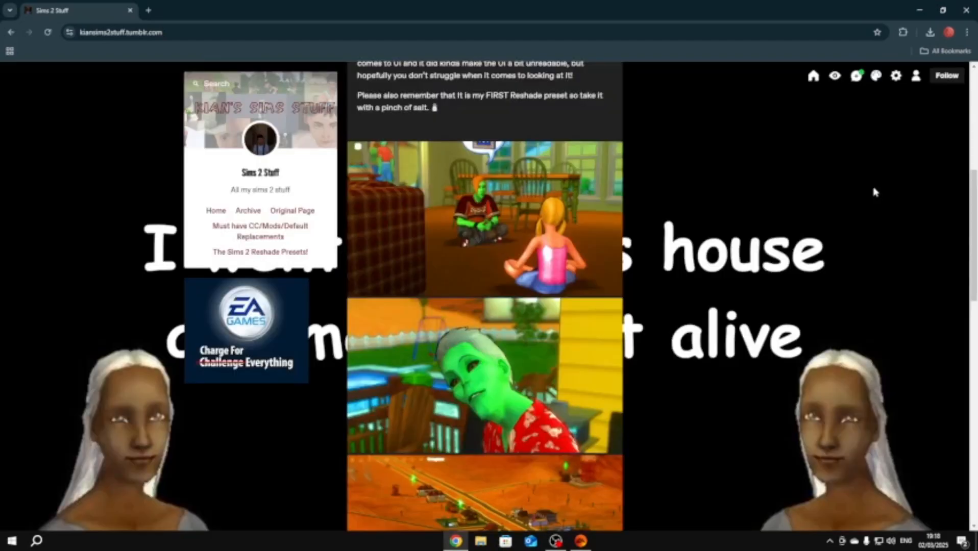
drag(358, 94, 524, 97)
scroll(513, 120, down, 2)
scroll(521, 122, up, 1)
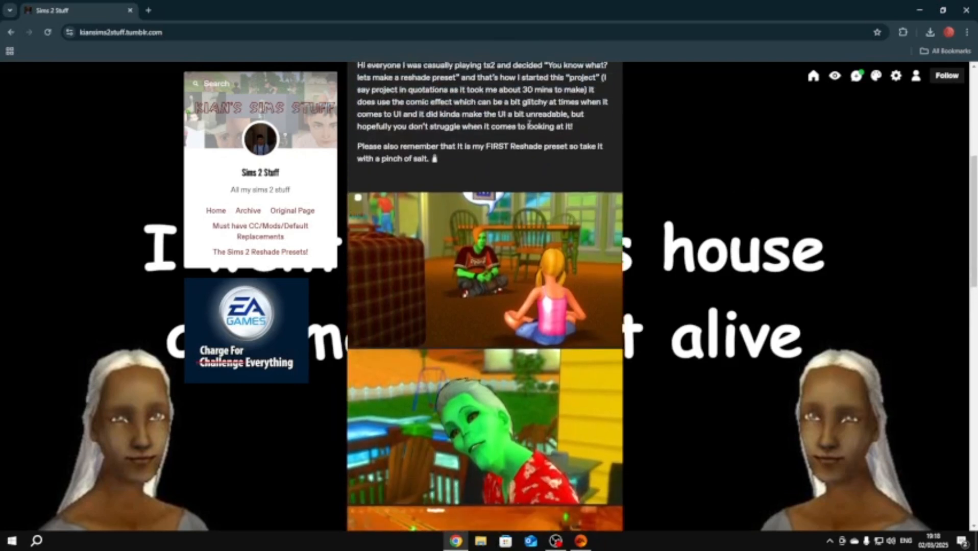
- Find the Colourful Dreams download link at the end of the post and open it in a new browser tab
scroll(559, 123, down, 5)
scroll(412, 266, down, 11)
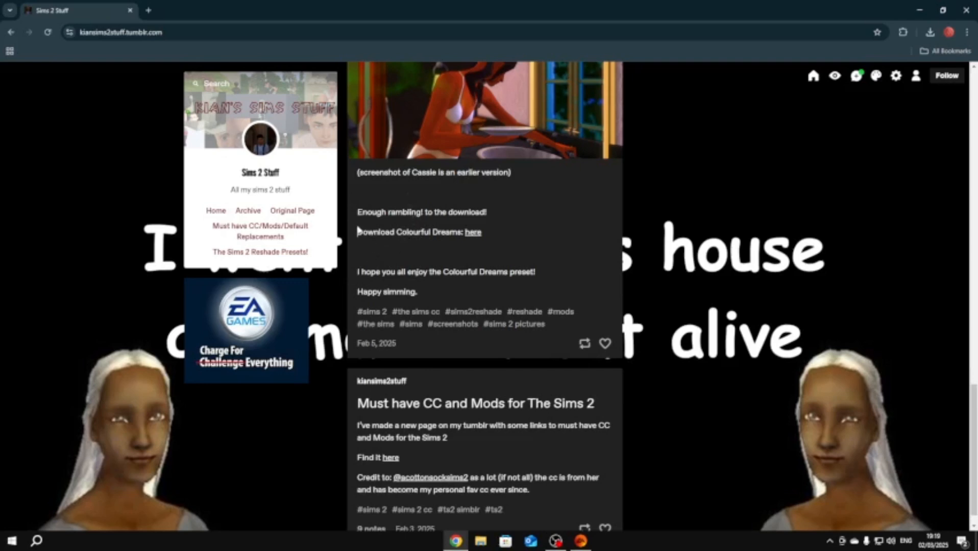
drag(358, 231, 454, 230)
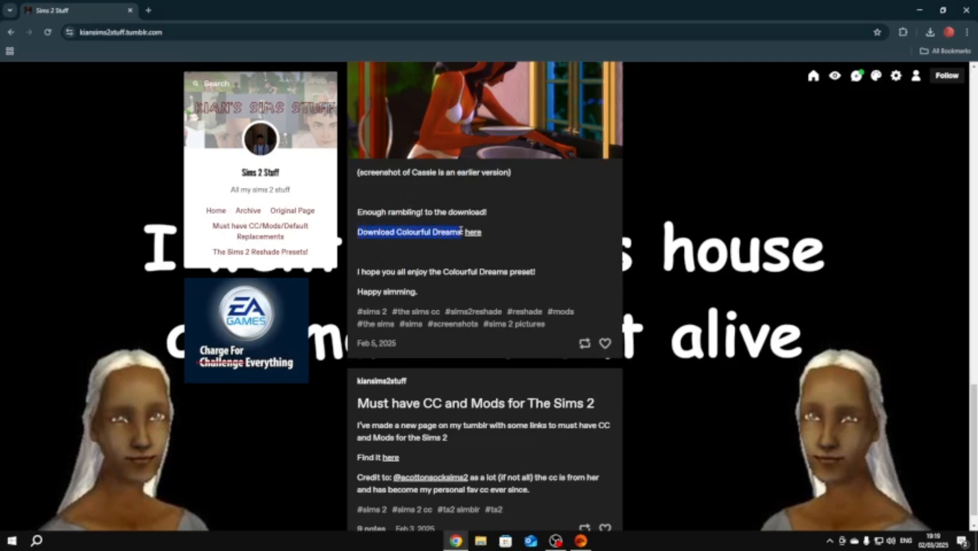
click(461, 230)
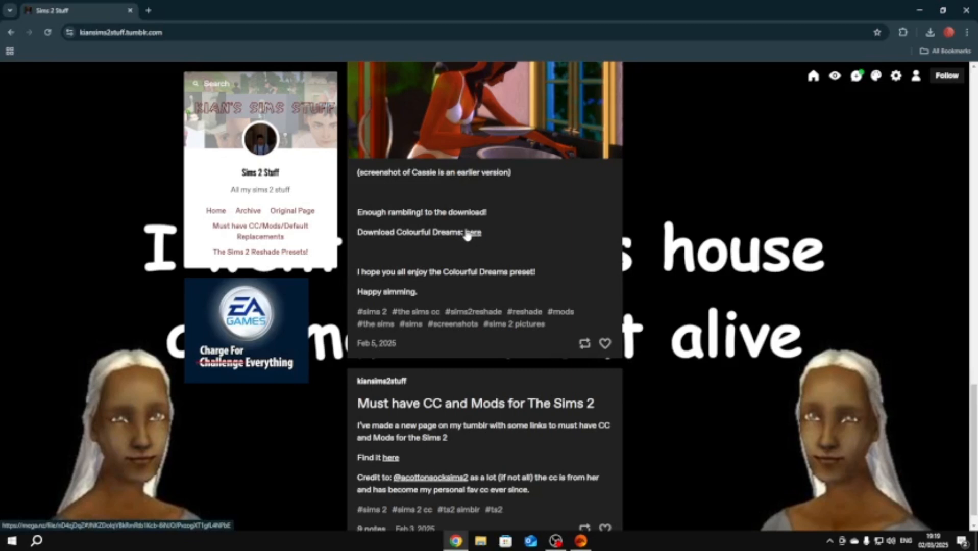
right_click(471, 237)
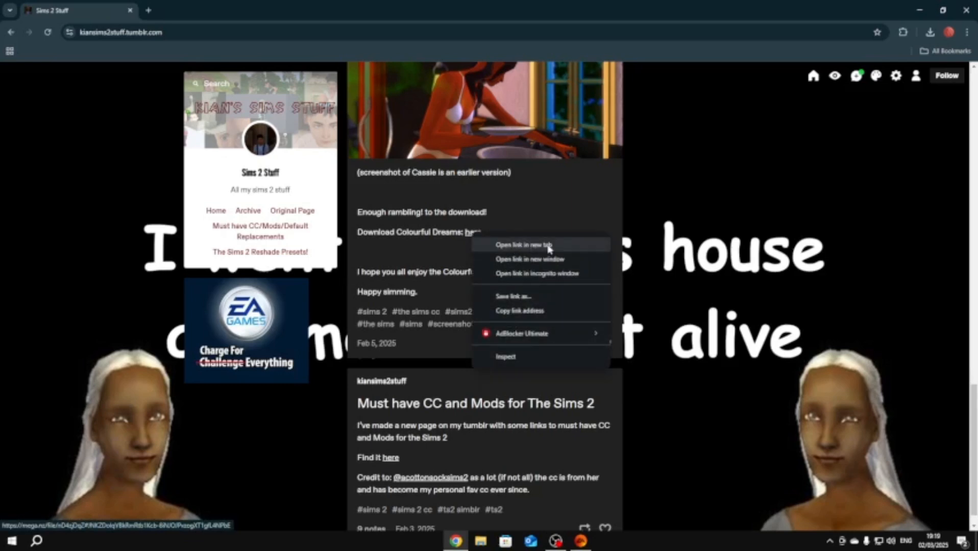
click(548, 247)
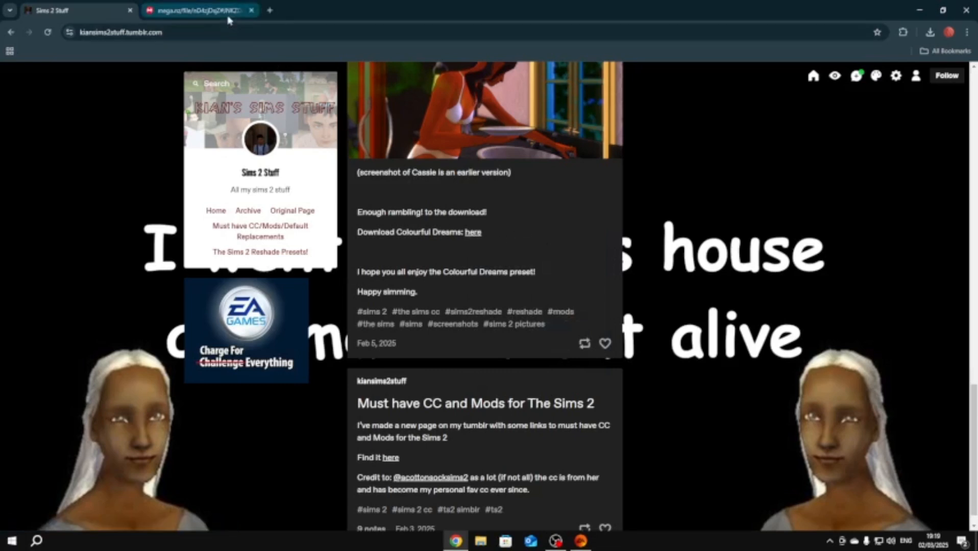
click(227, 18)
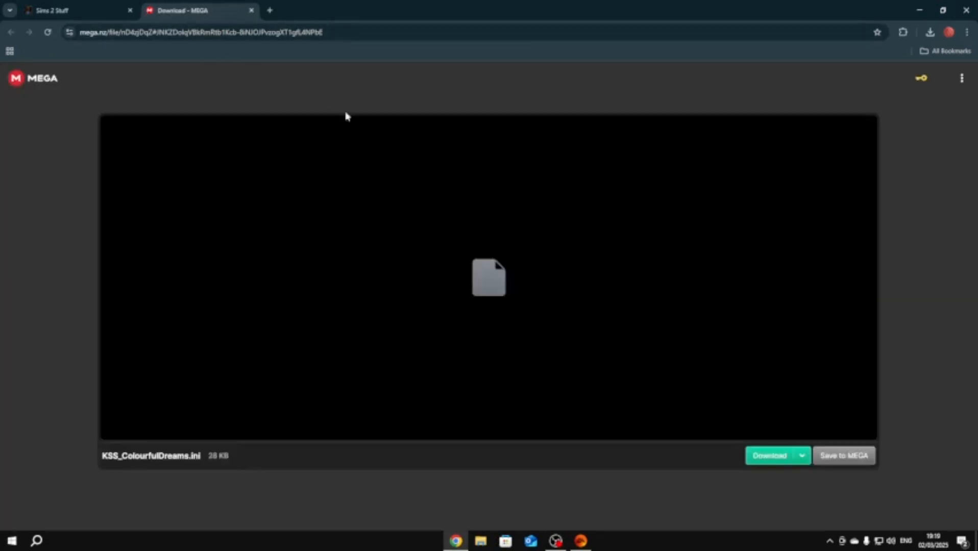
- Download KSS_ColourfulDreams.ini from MEGA and keep the unverified file despite the browser's block
click(771, 456)
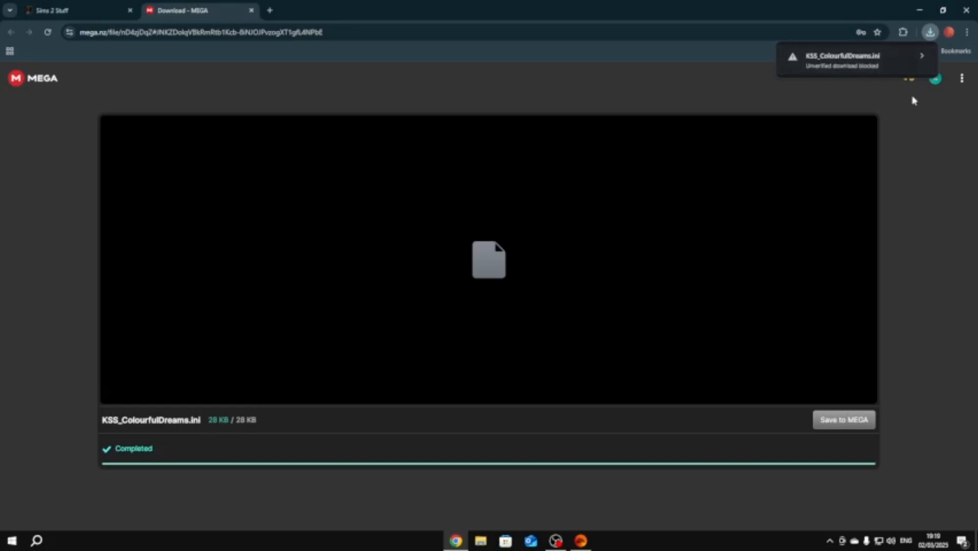
click(897, 65)
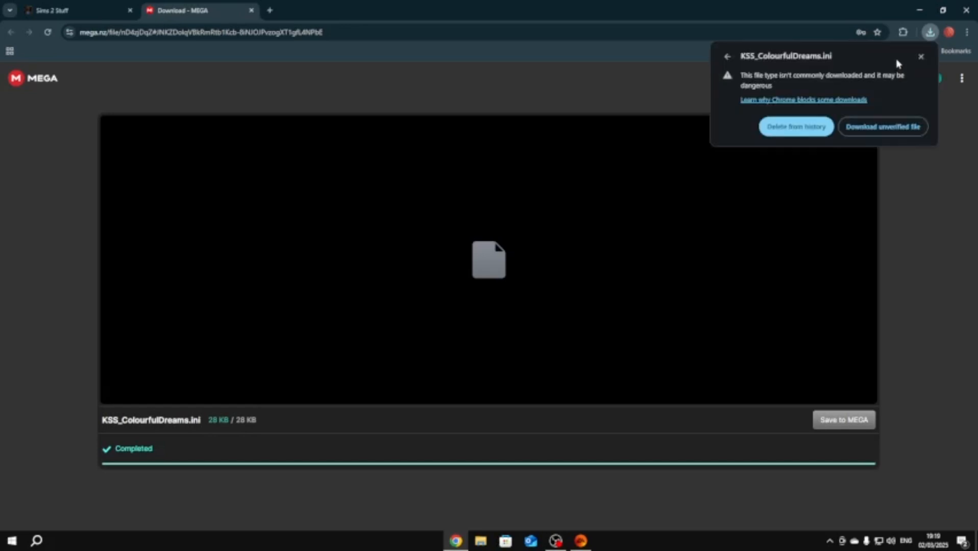
click(868, 127)
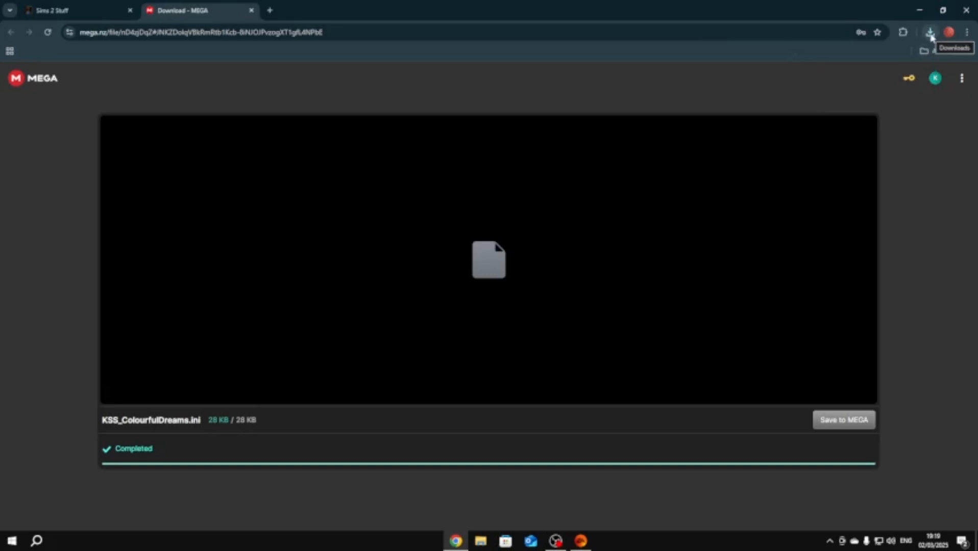
- Switch to File Explorer and put KSS_ColourfulDreams.ini from the Downloads folder on the clipboard
click(480, 543)
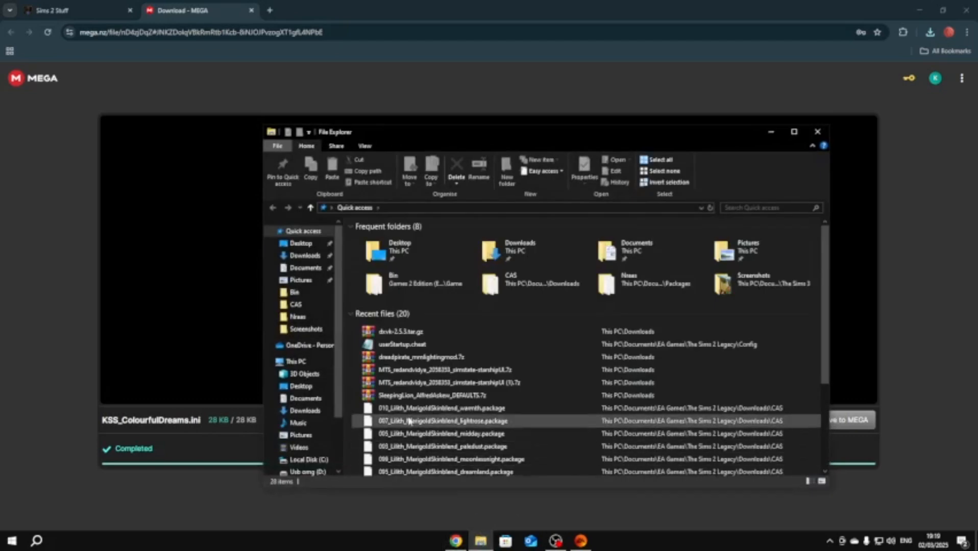
click(301, 256)
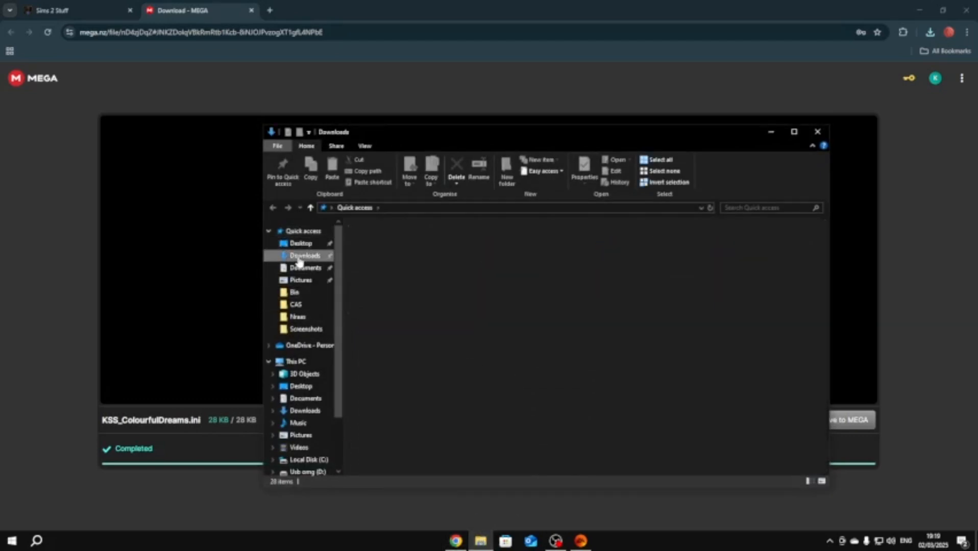
click(392, 254)
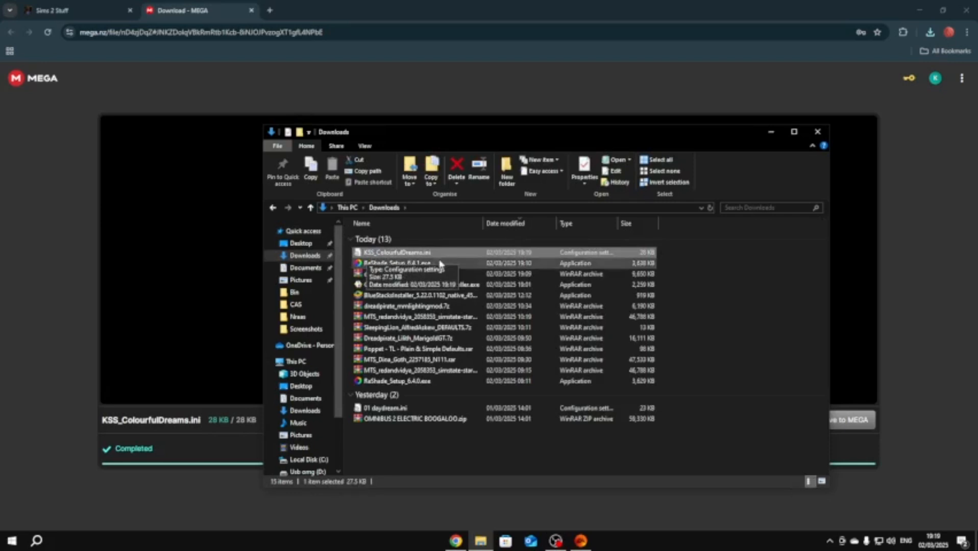
right_click(564, 254)
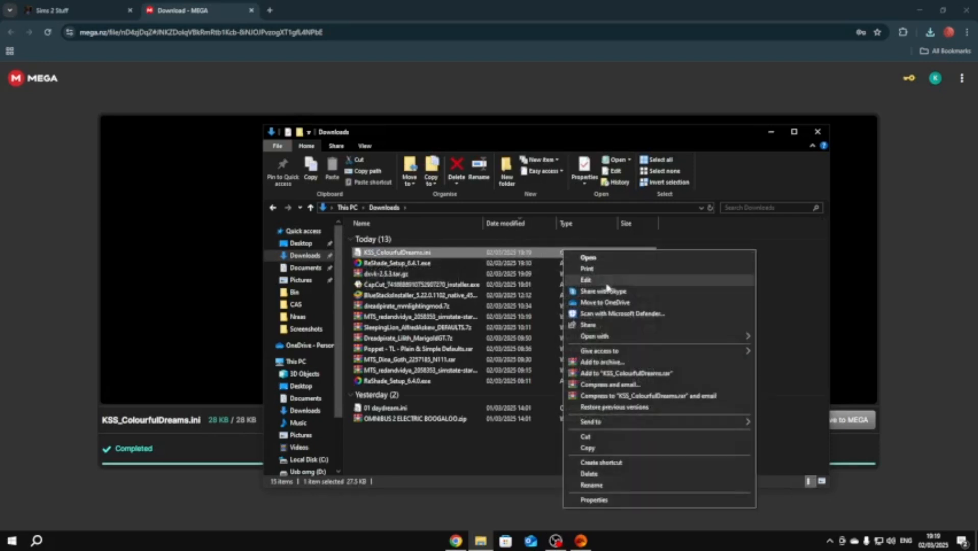
click(612, 443)
- Paste the preset file into EA Games\The Sims 2 Legacy\EP9\TSBin on the Games 2 Edition (E:) drive
scroll(299, 424, down, 2)
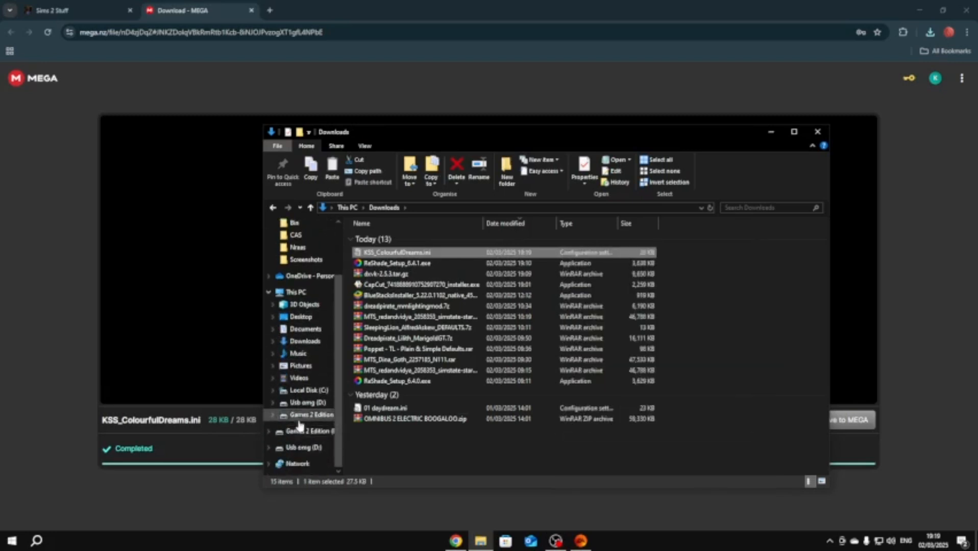
click(302, 417)
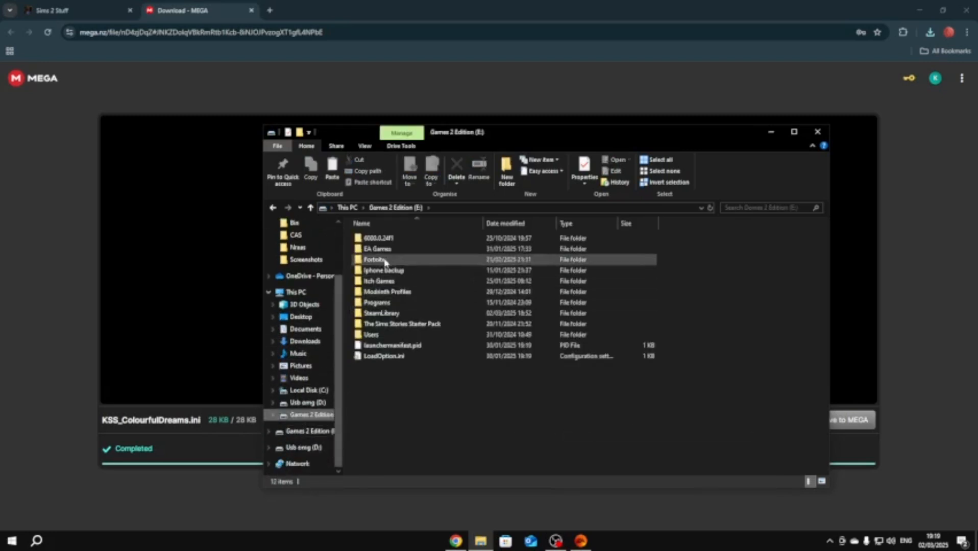
double_click(375, 248)
double_click(388, 250)
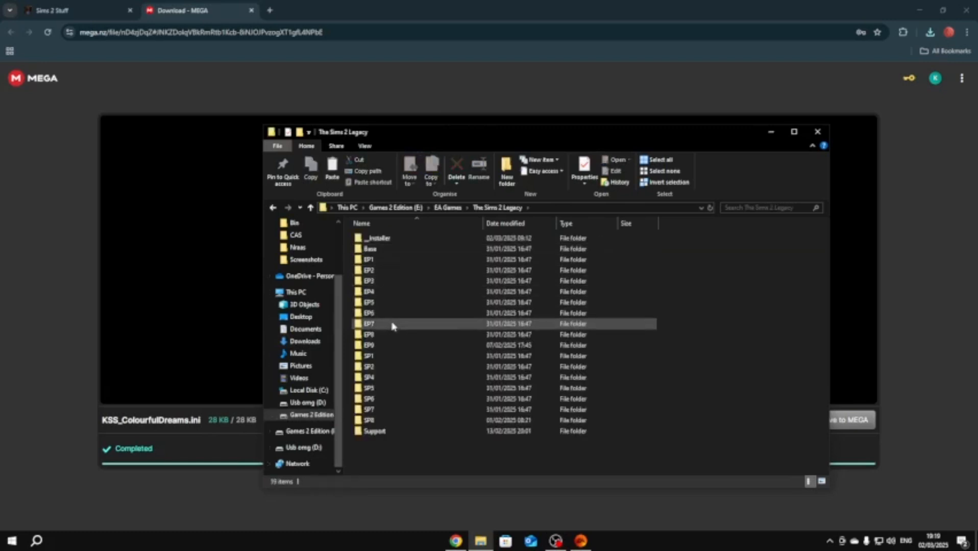
double_click(389, 345)
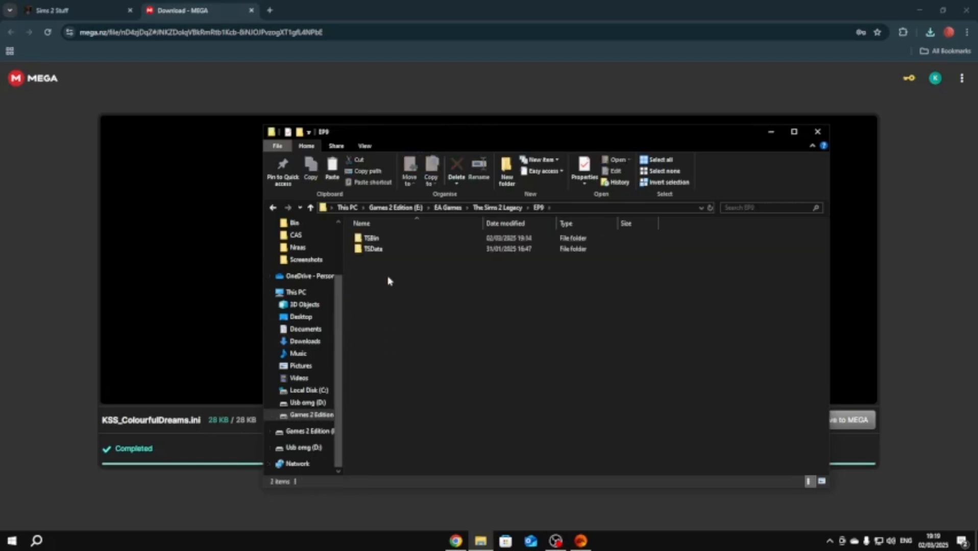
double_click(390, 239)
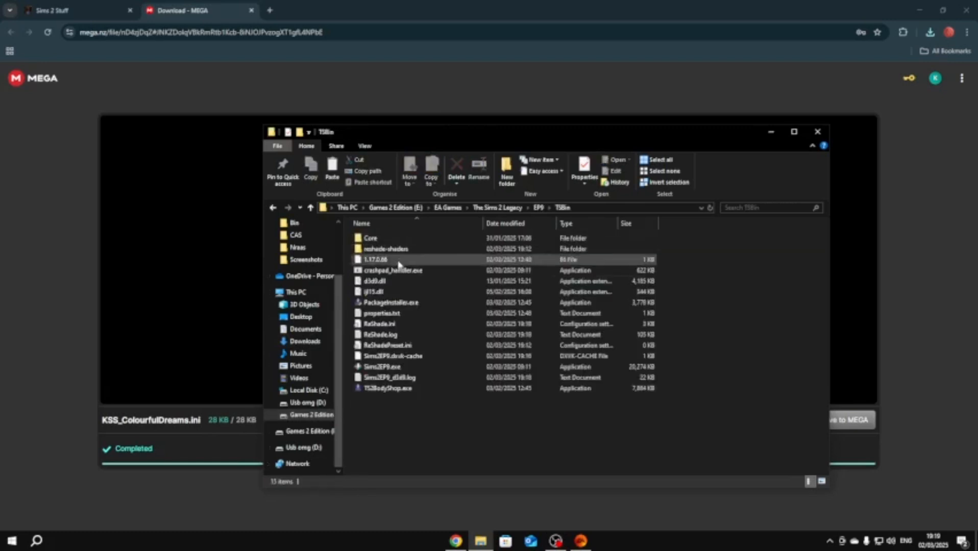
right_click(440, 432)
click(478, 353)
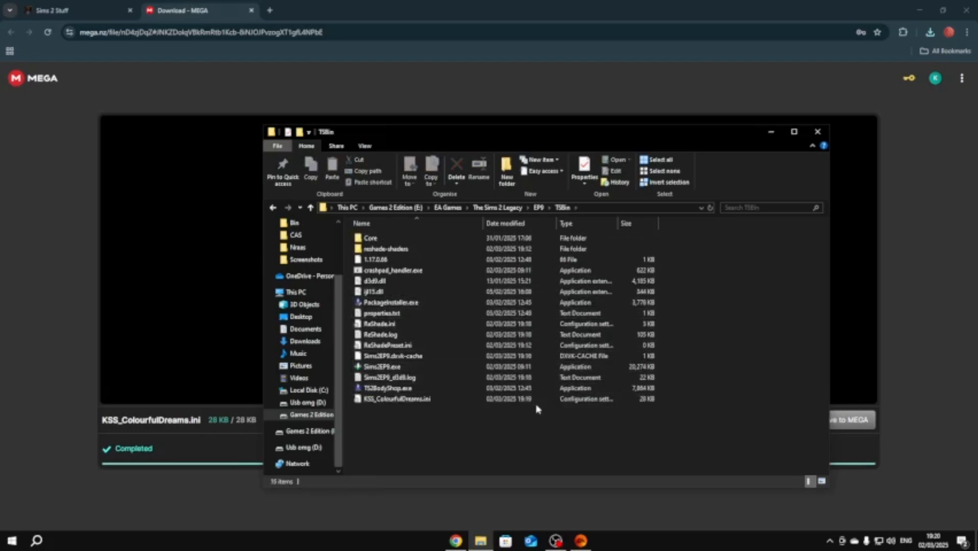
- Switch to the EA app, launch The Sims 2 and open the ReShade overlay in the Pleasantview neighbourhood
click(581, 541)
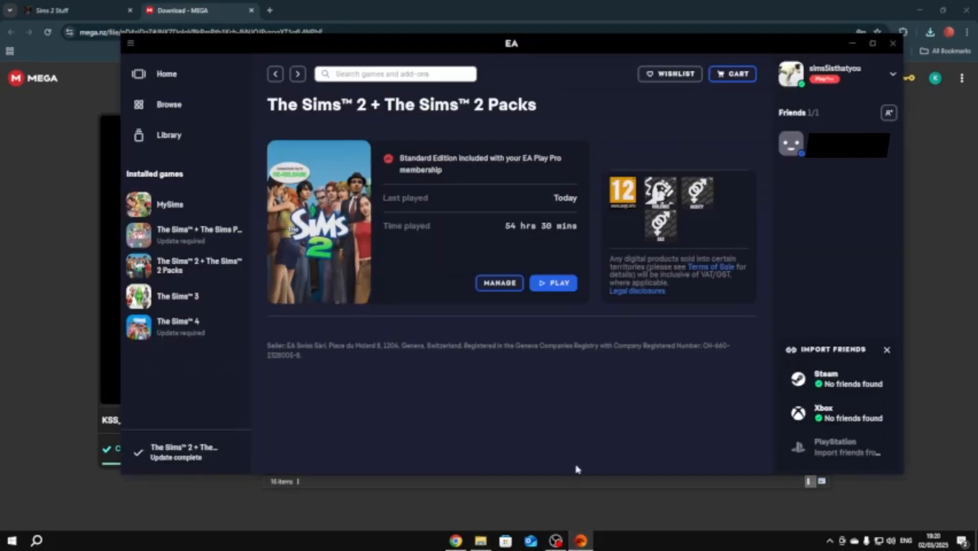
click(565, 283)
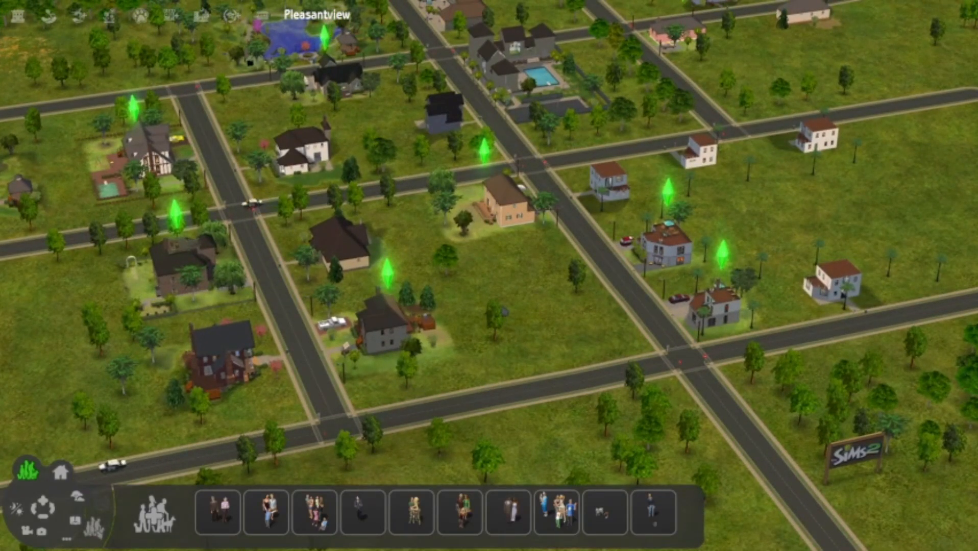
key(Home)
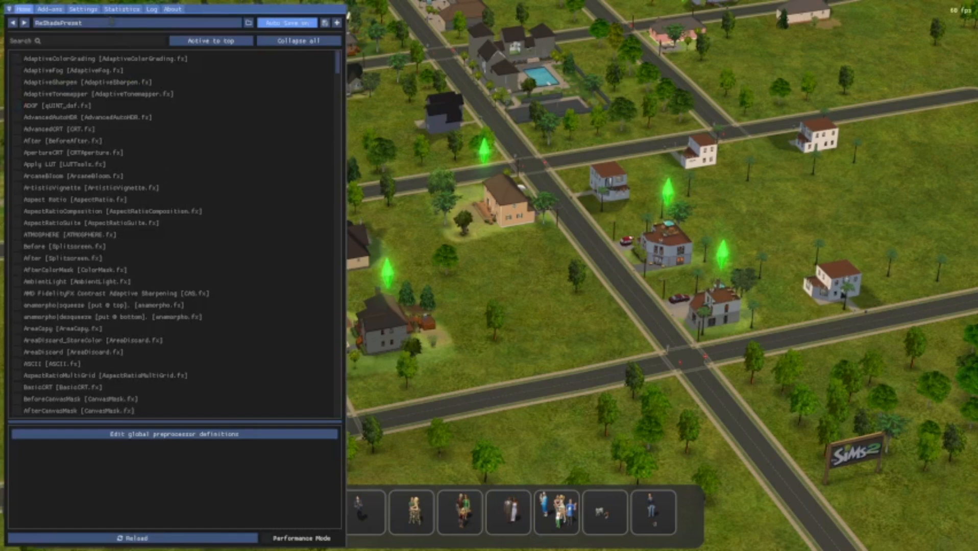
- Load the KSS_ColourfulDreams.ini preset in ReShade and close the overlay to view the neighbourhood with it
click(84, 9)
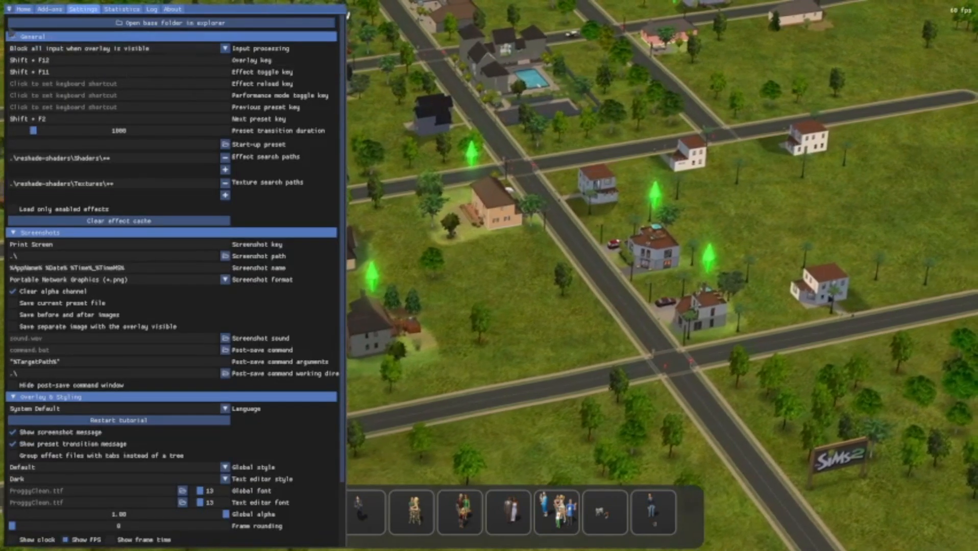
click(22, 10)
click(60, 25)
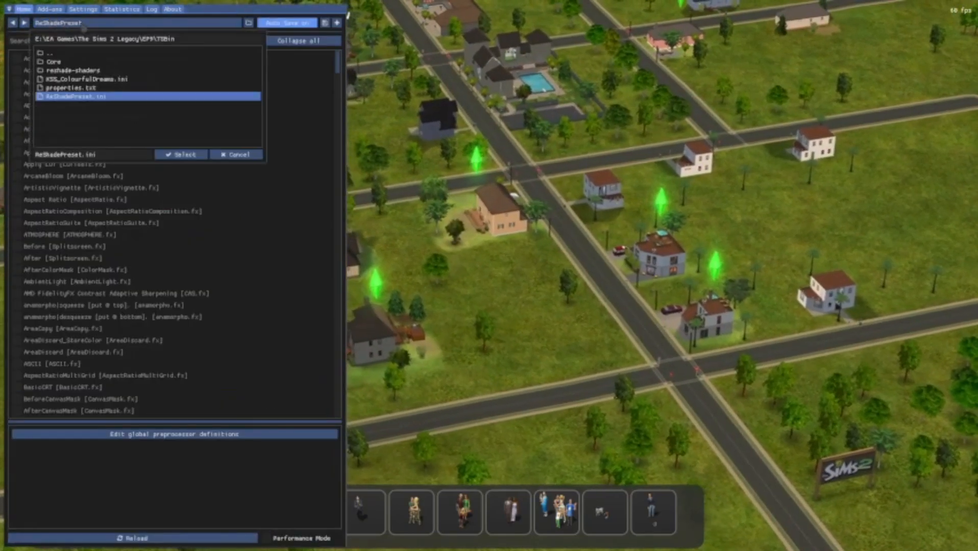
click(69, 80)
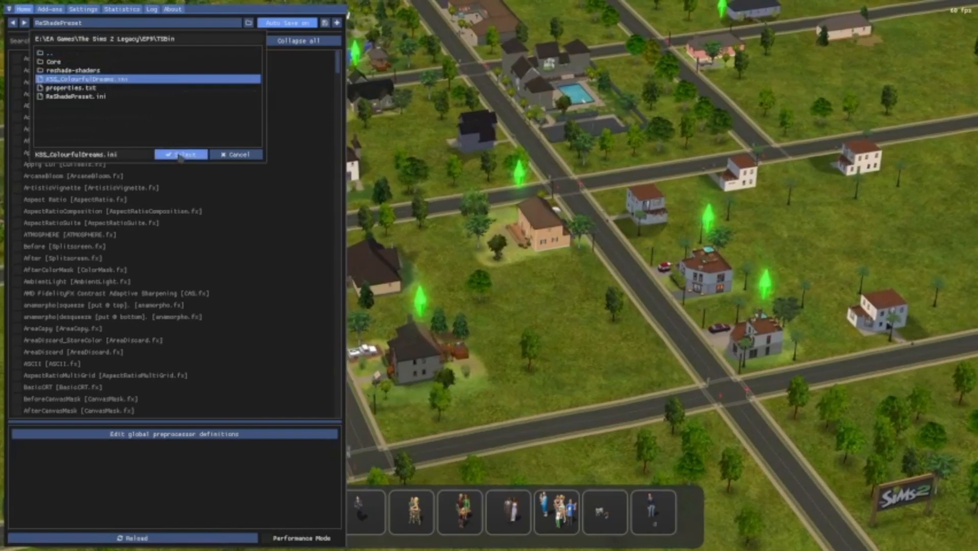
click(178, 155)
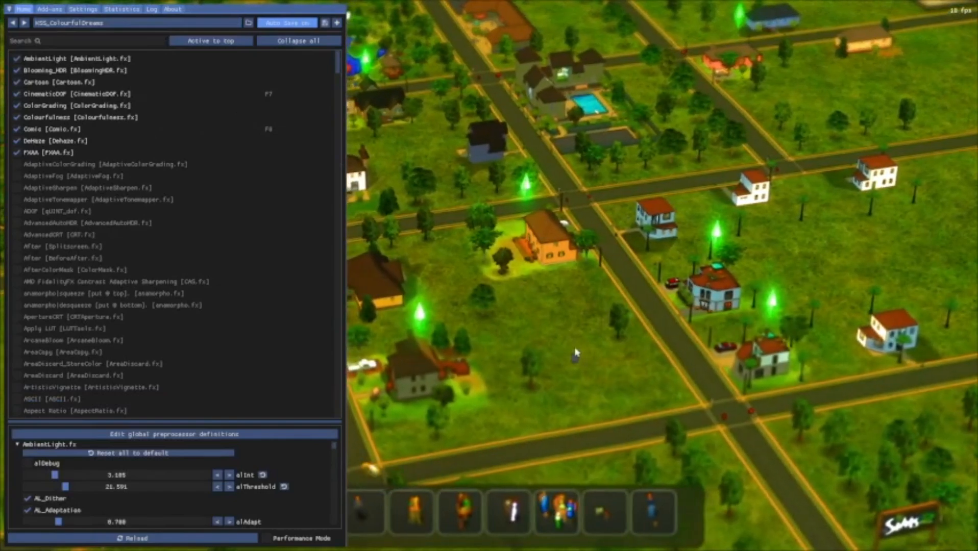
key(Home)
scroll(576, 352, up, 5)
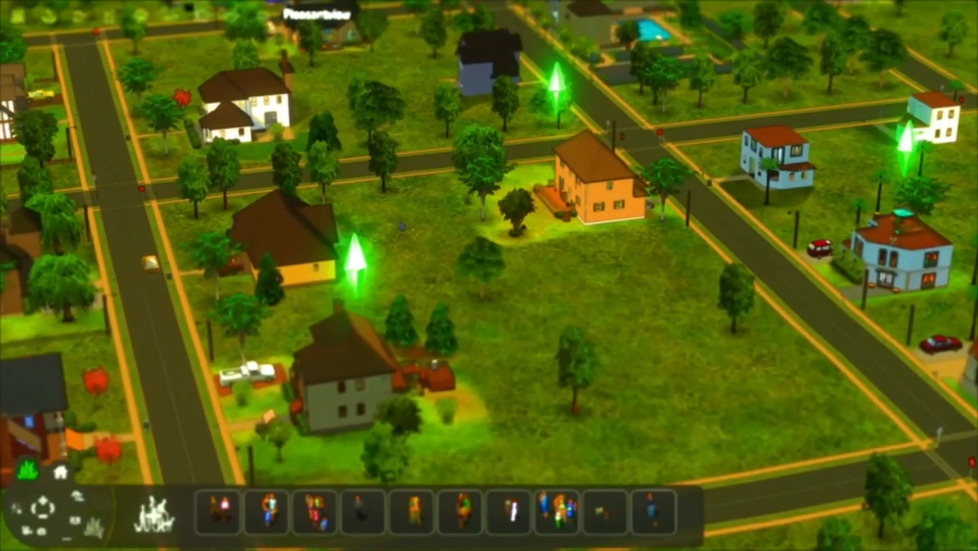
- Compare the neighbourhood with ReShade's CinematicDOF effect off and on, leave it disabled, and disable the Comic effect as well
scroll(568, 184, down, 3)
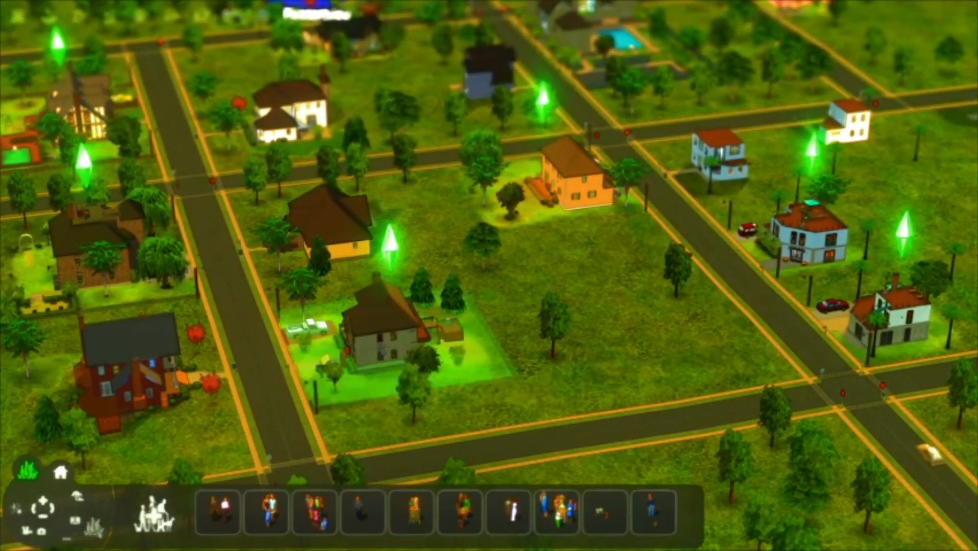
key(Home)
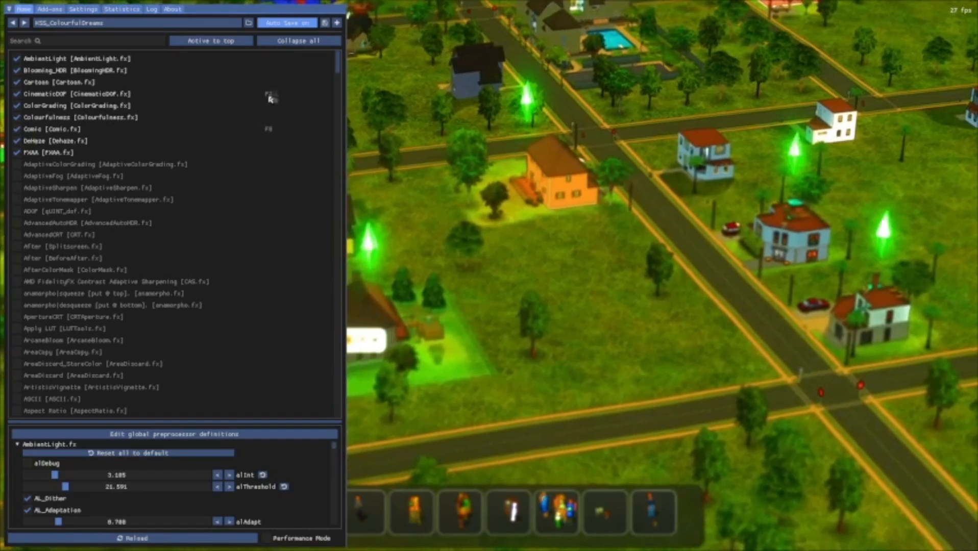
click(50, 93)
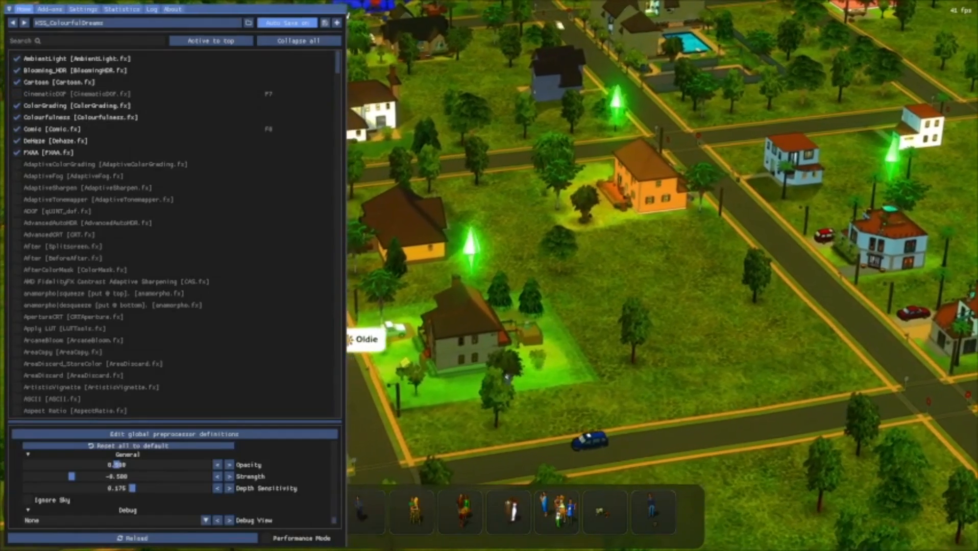
click(71, 94)
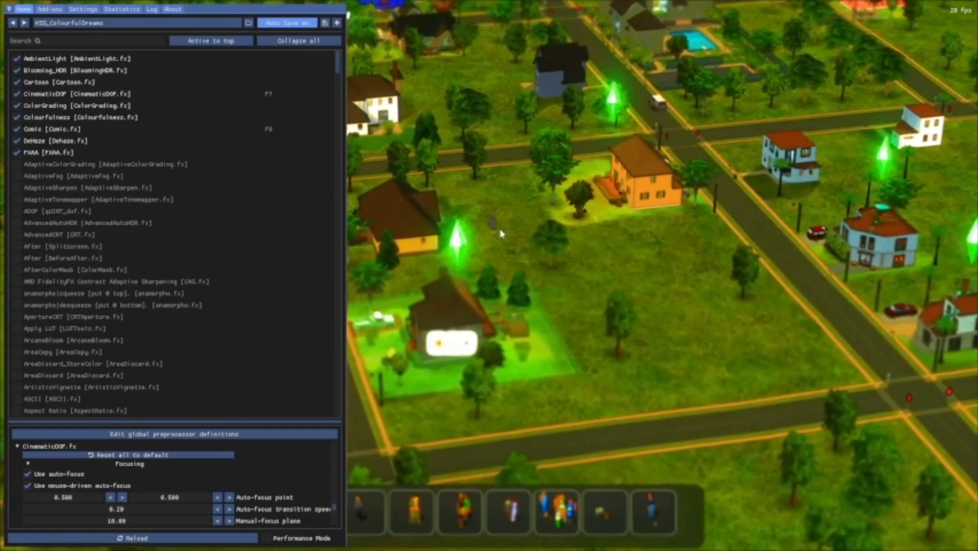
click(19, 93)
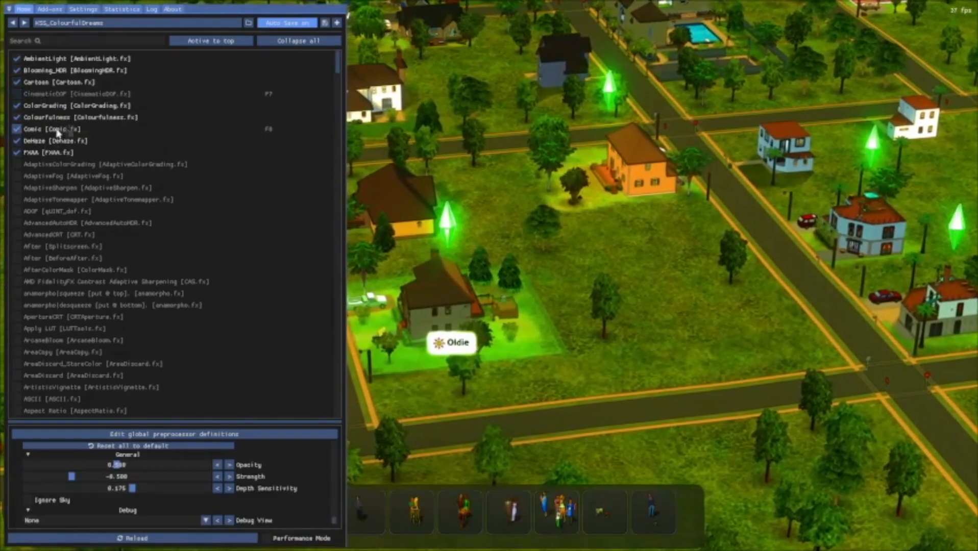
click(43, 130)
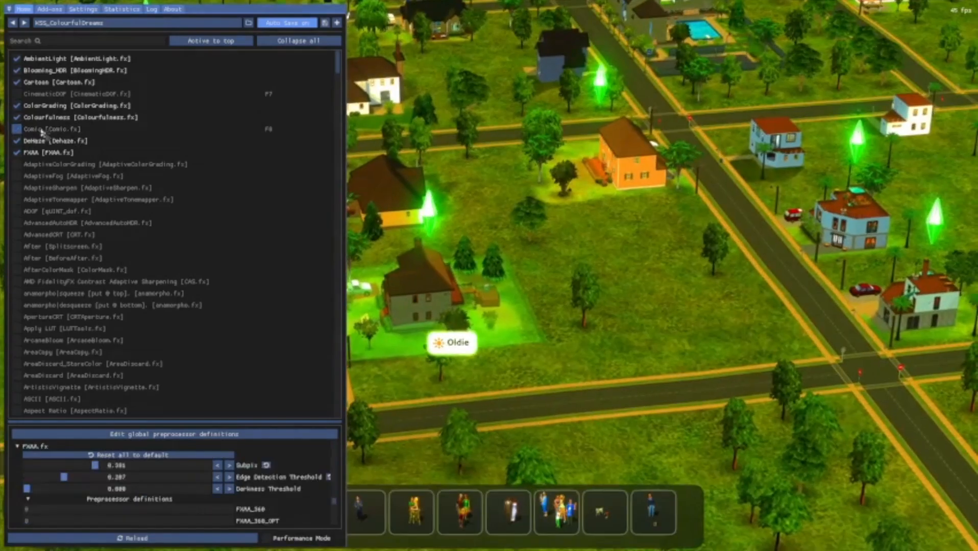
key(Home)
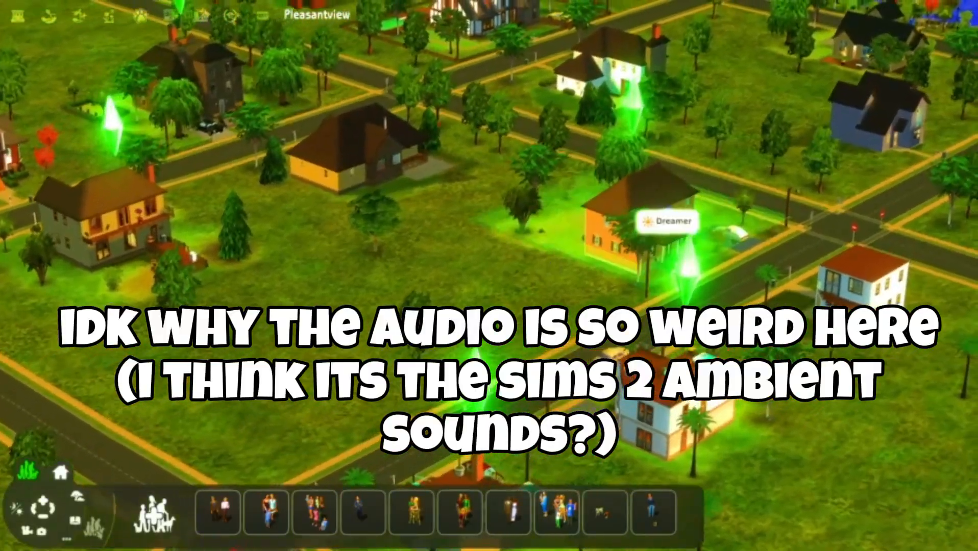
- View the neighbourhood without the game interface, turn off the Comic effect in the ReShade overlay and close the overlay
key(Tab)
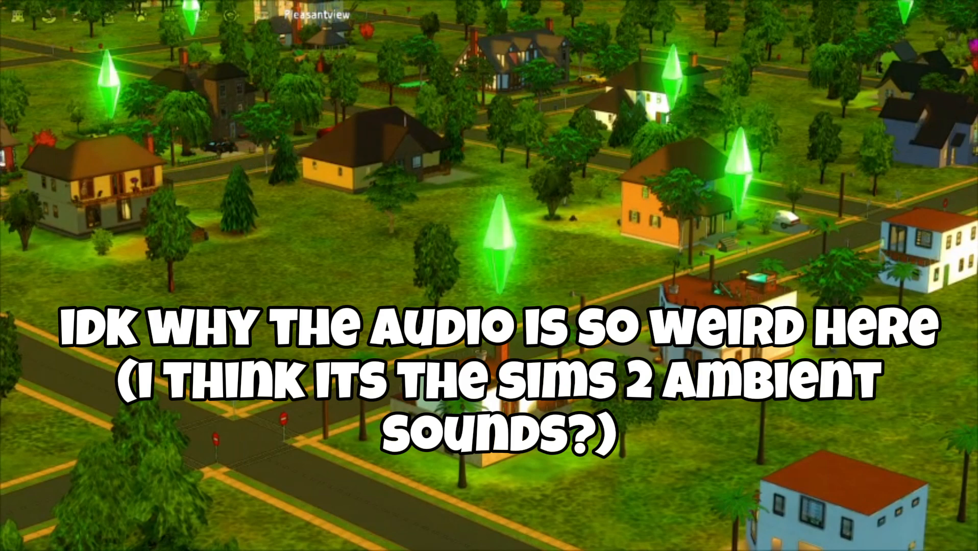
key(Home)
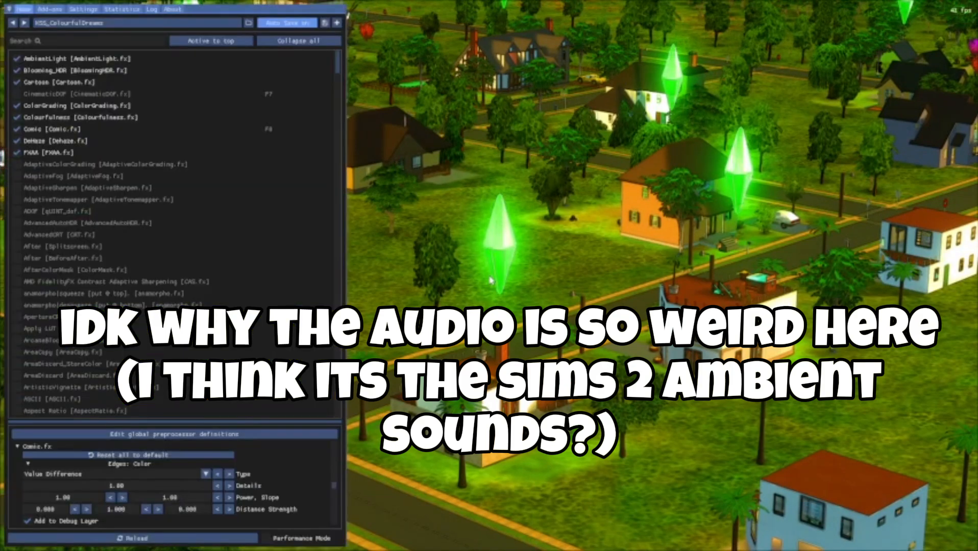
click(45, 132)
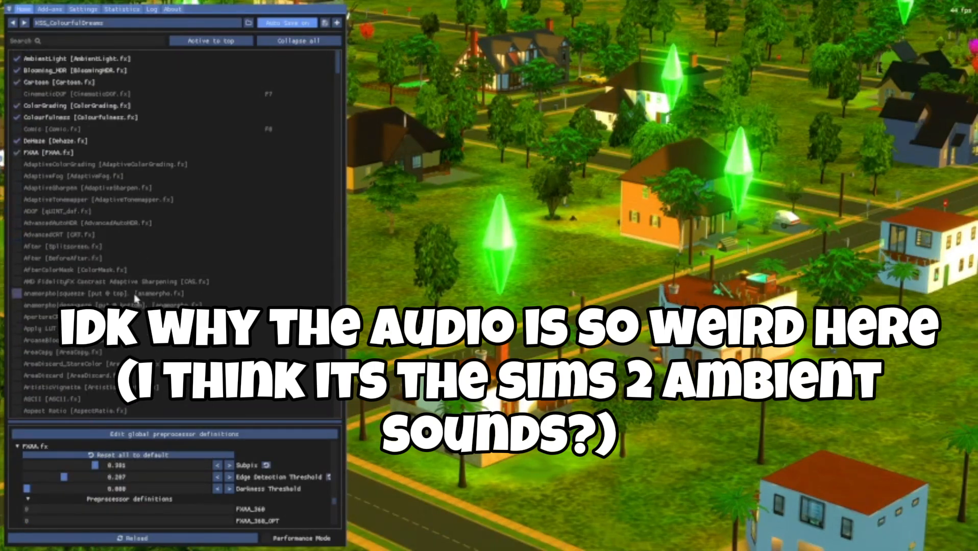
scroll(148, 266, down, 3)
scroll(217, 356, up, 3)
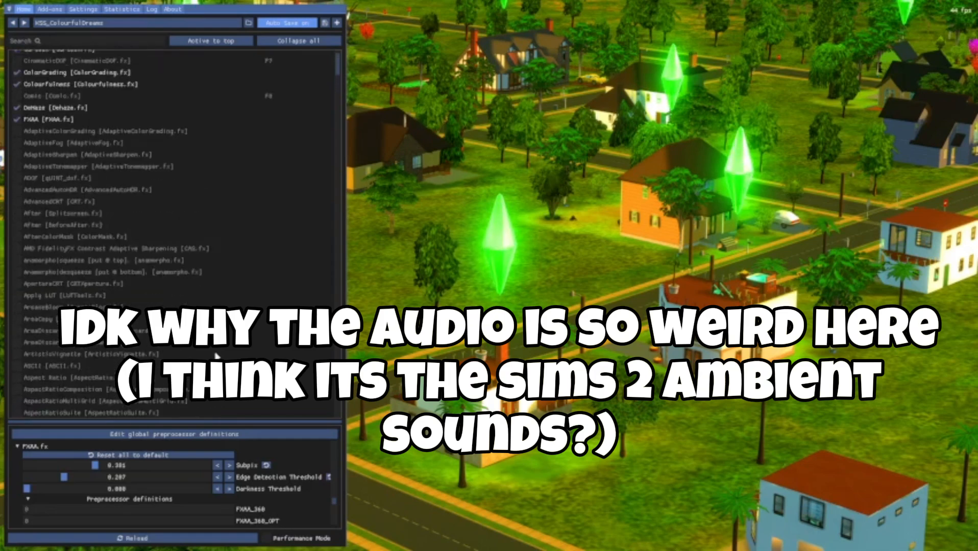
key(Home)
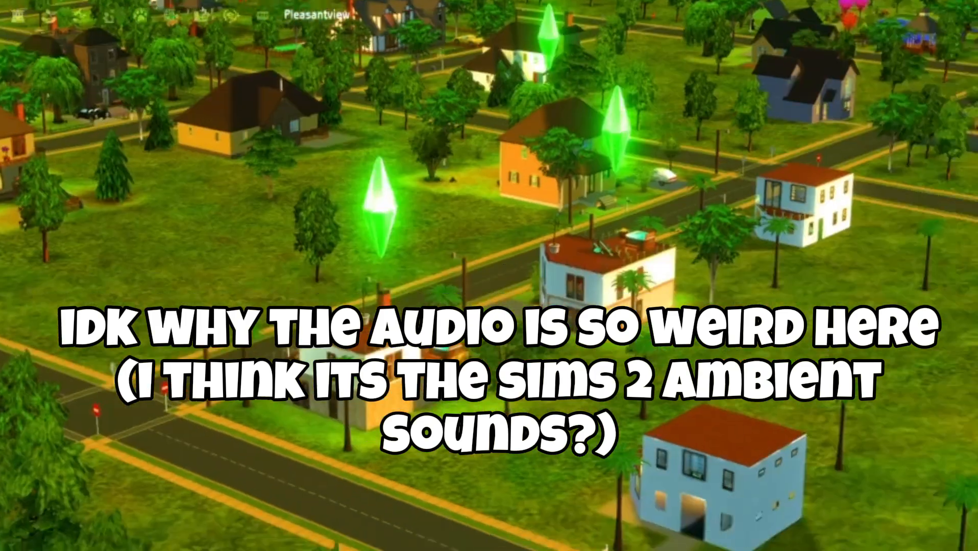
- Enter the Lothario lot in Pleasantview and frame the Sim standing beside the bed in the upstairs bedroom
scroll(418, 502, down, 3)
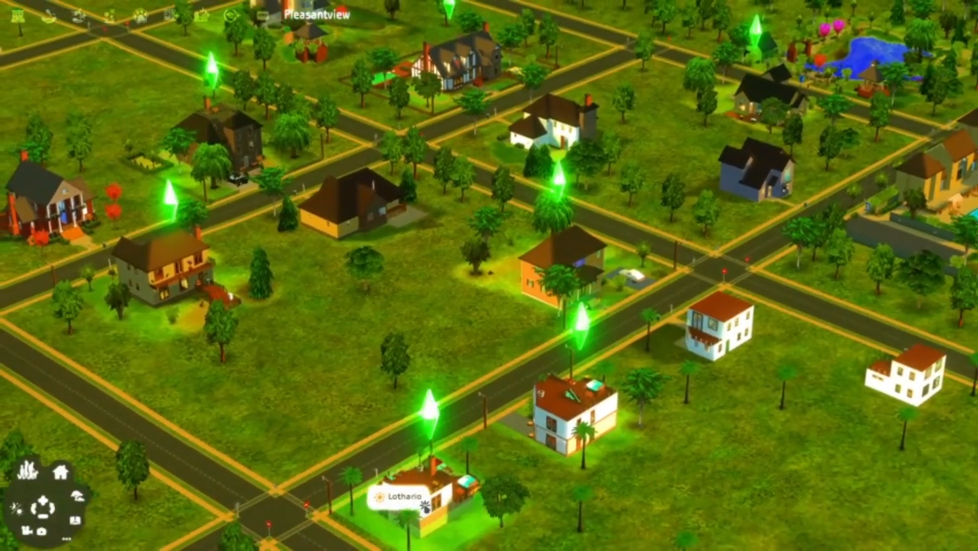
click(417, 503)
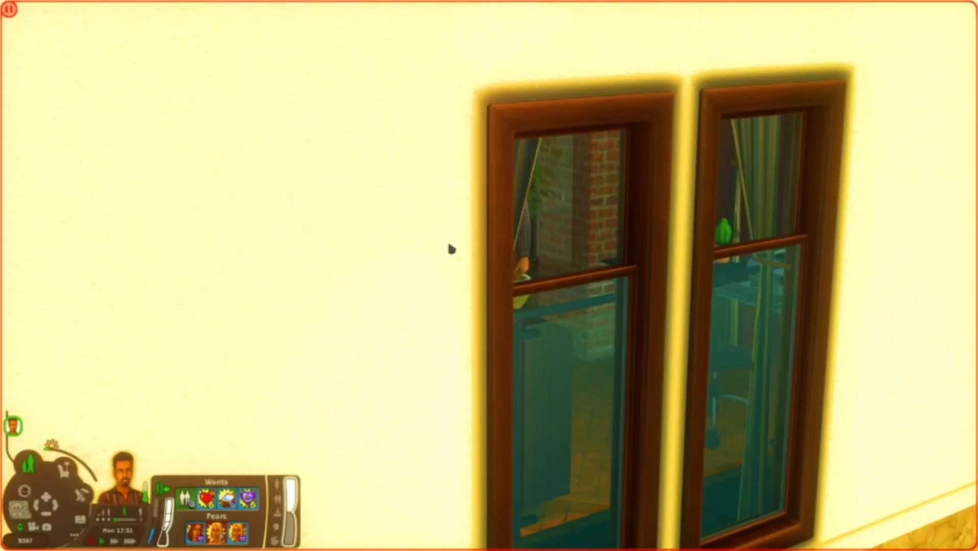
scroll(451, 249, down, 4)
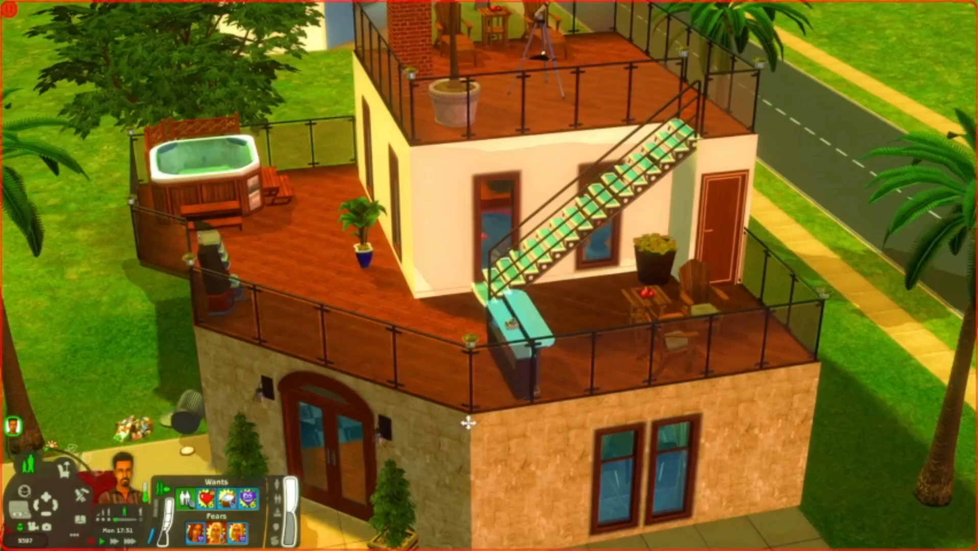
scroll(468, 422, up, 1)
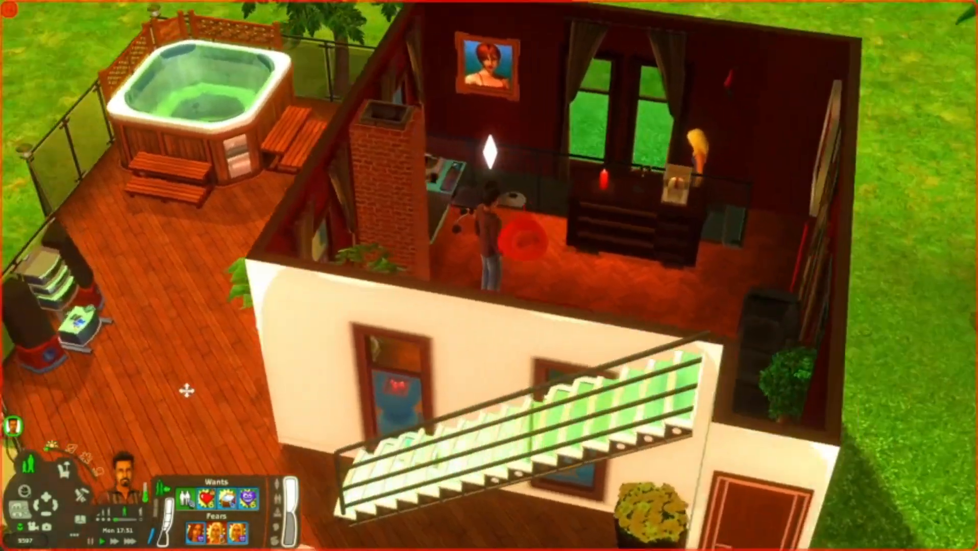
scroll(187, 357, up, 3)
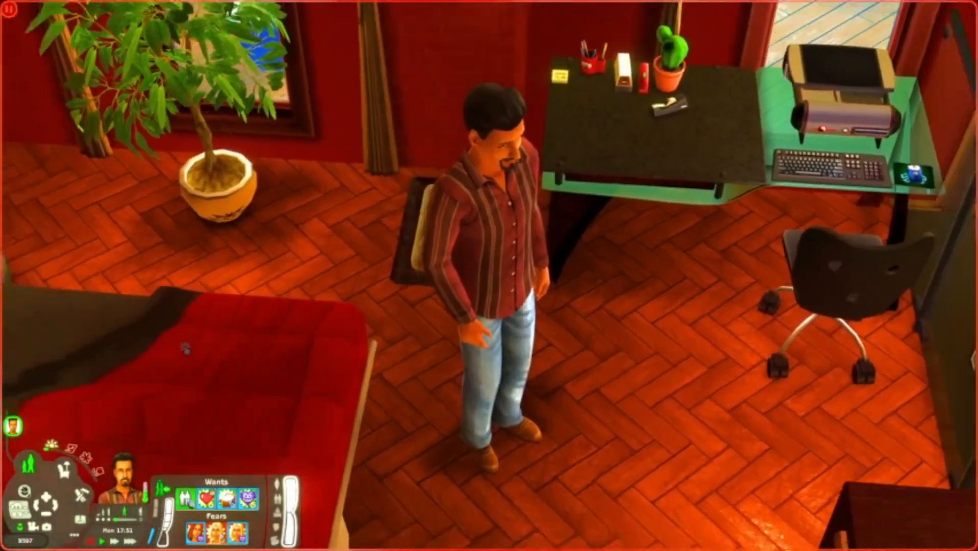
scroll(199, 327, down, 5)
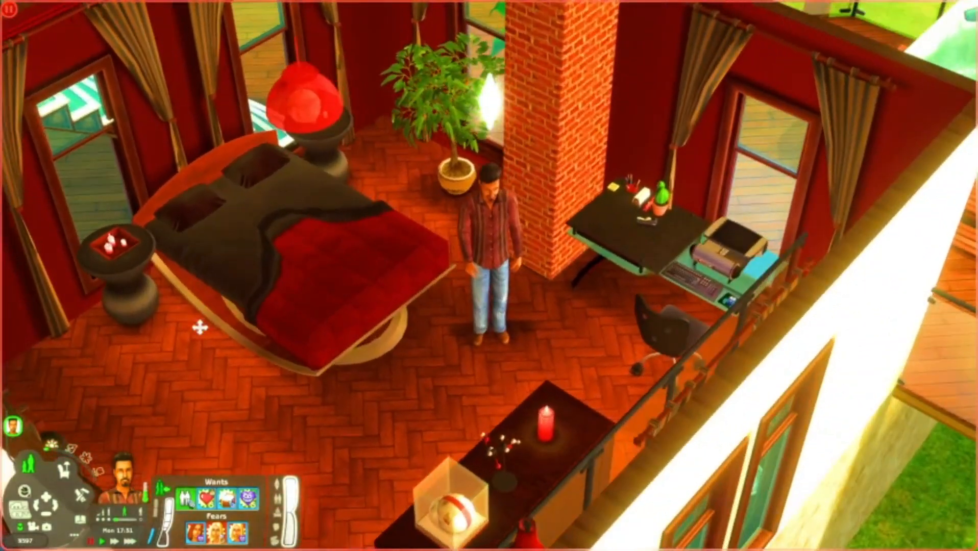
middle_click(200, 328)
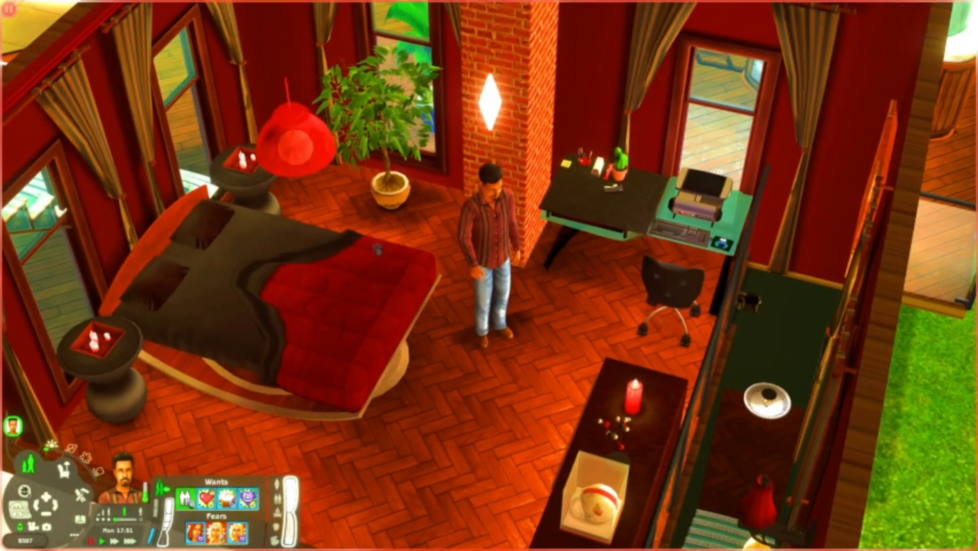
middle_click(336, 217)
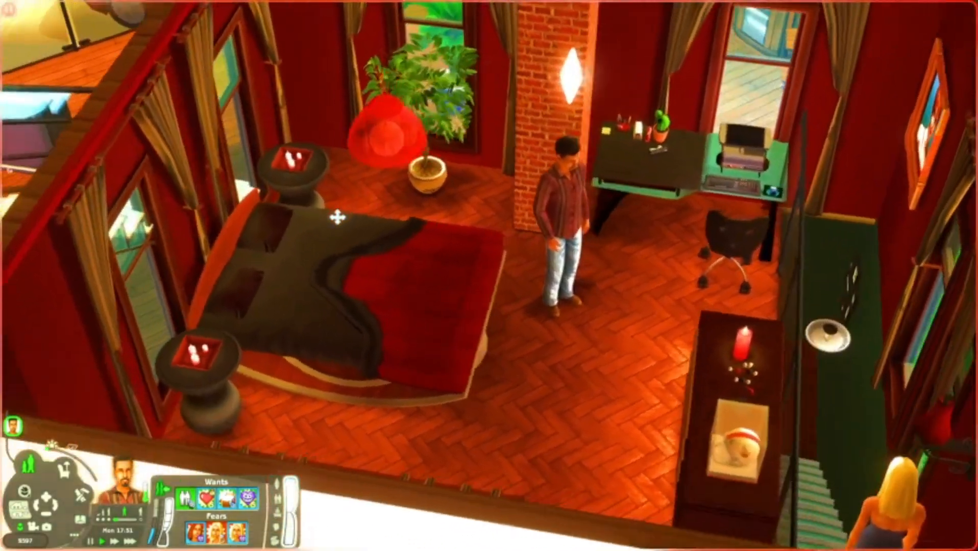
middle_click(337, 217)
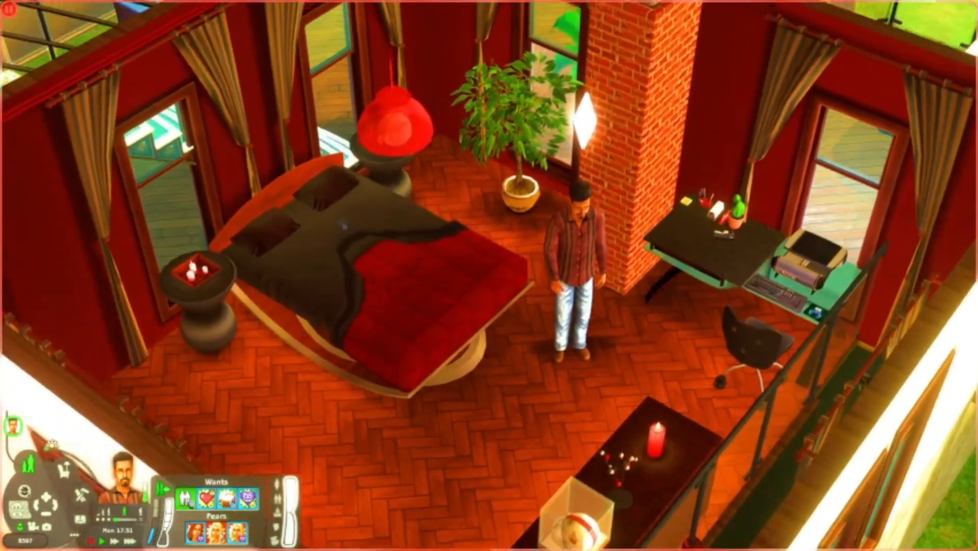
- Enable the CinematicDOF effect in ReShade and examine the Sim up close in the free camera with depth of field
key(Home)
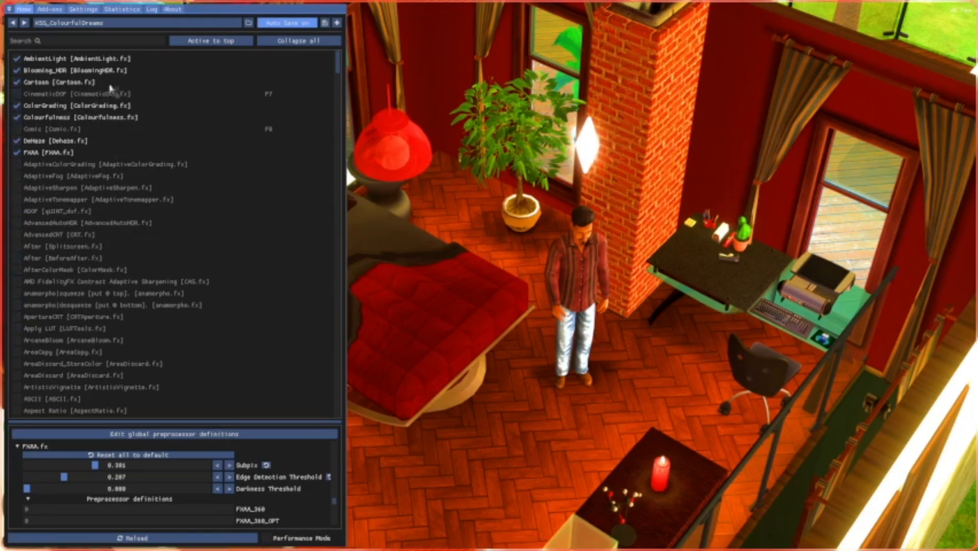
click(45, 95)
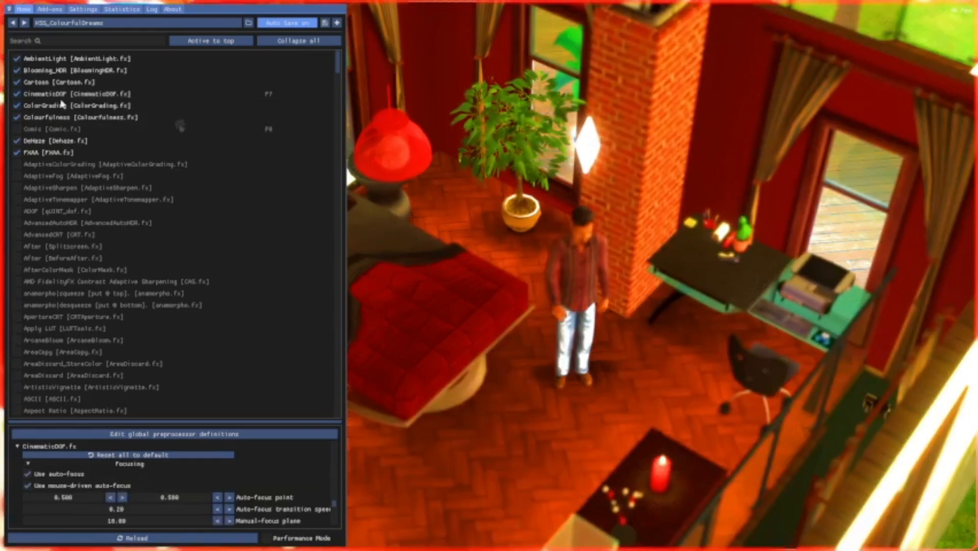
key(Home)
key(Tab)
key(w)
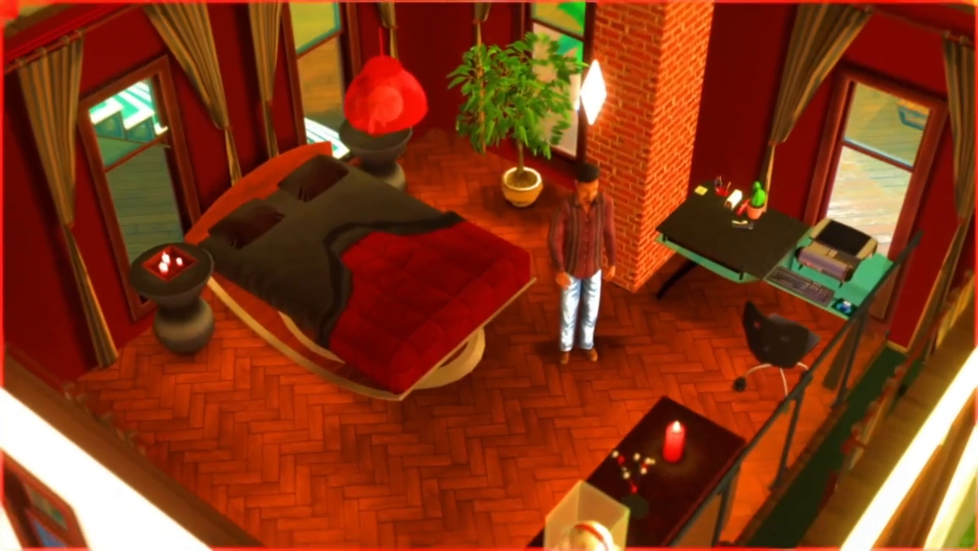
click(489, 276)
key(w)
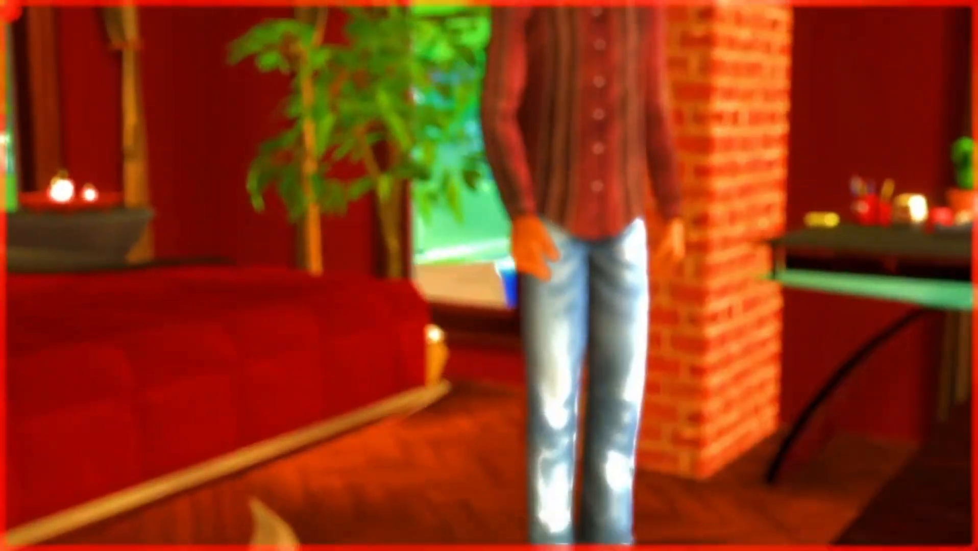
key(s)
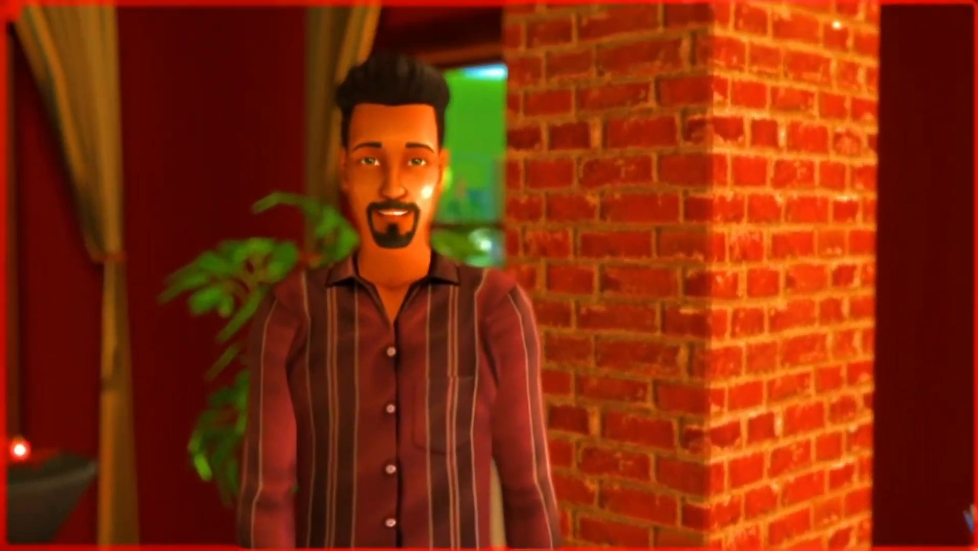
key(w)
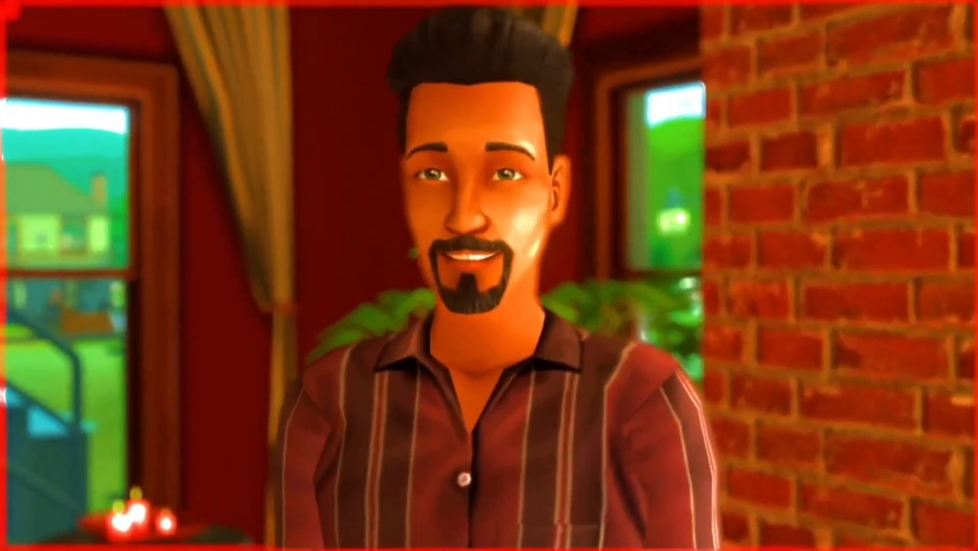
click(489, 276)
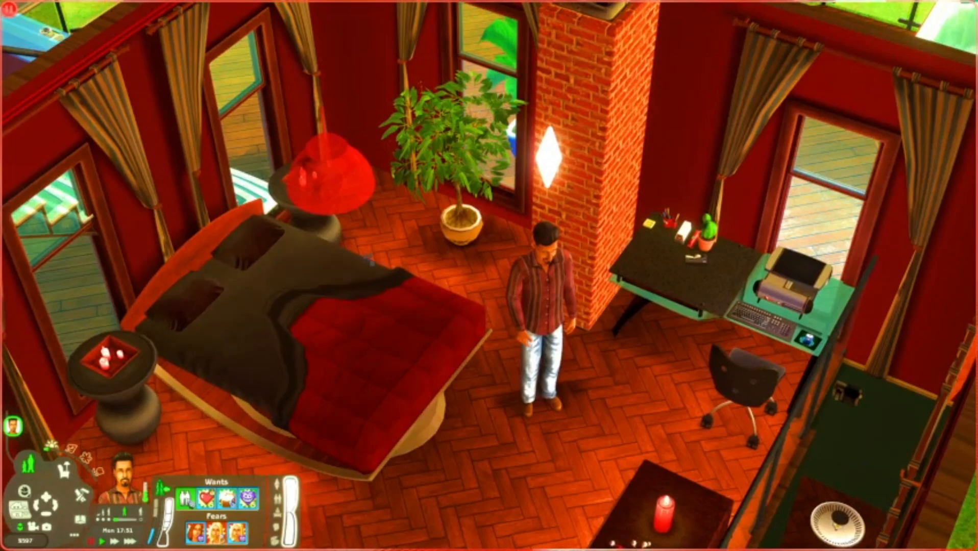
- Open the folder browser for the screenshot path in ReShade's overlay settings and select its current folder path
key(Home)
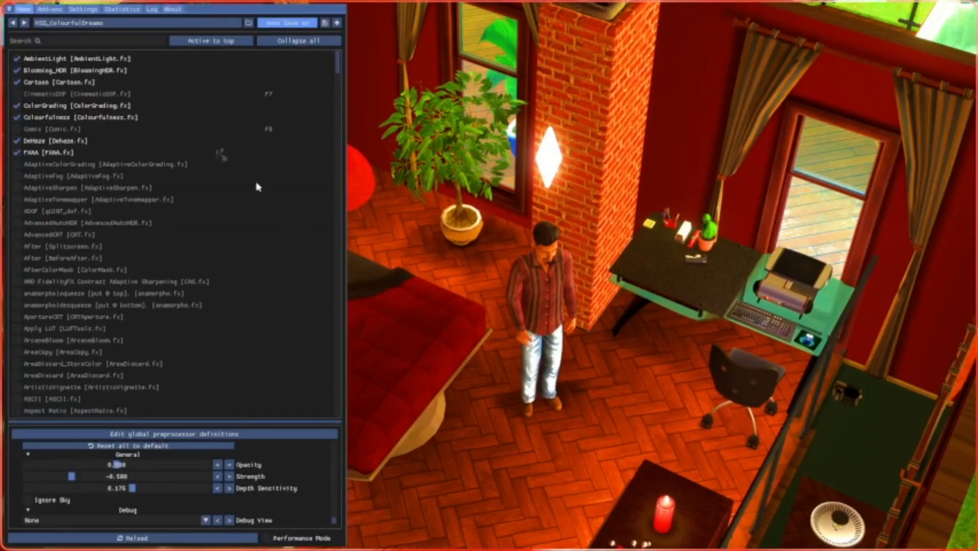
click(86, 9)
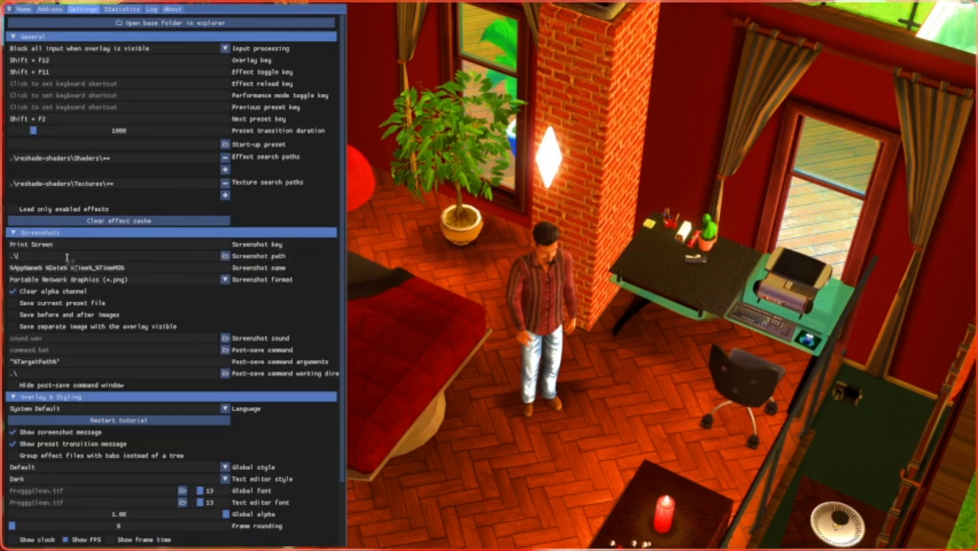
drag(67, 258, 142, 271)
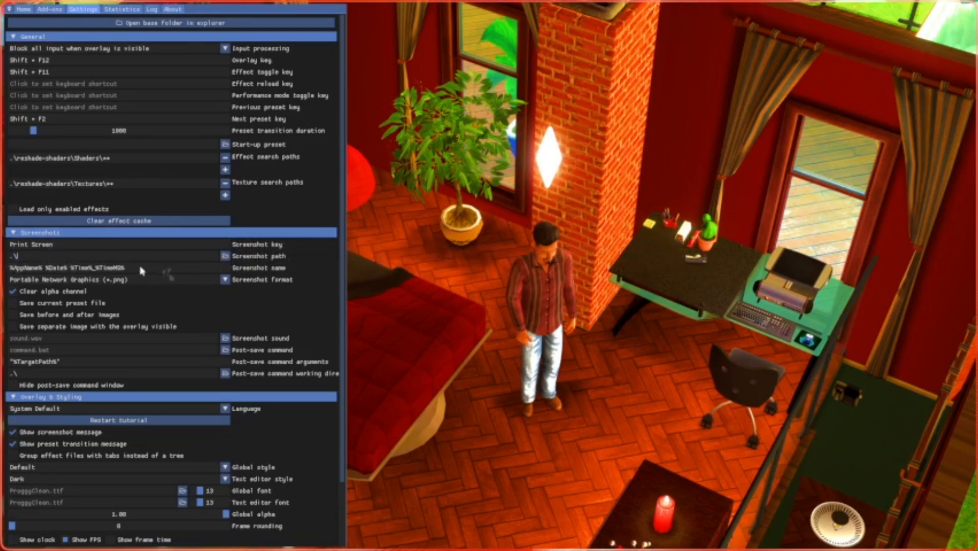
click(224, 257)
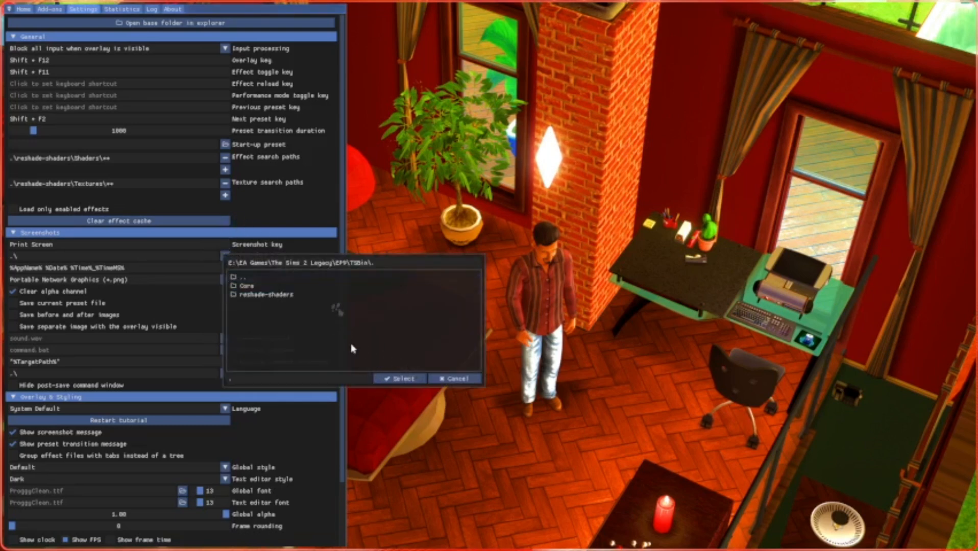
drag(404, 263, 208, 270)
click(394, 262)
drag(395, 261, 153, 207)
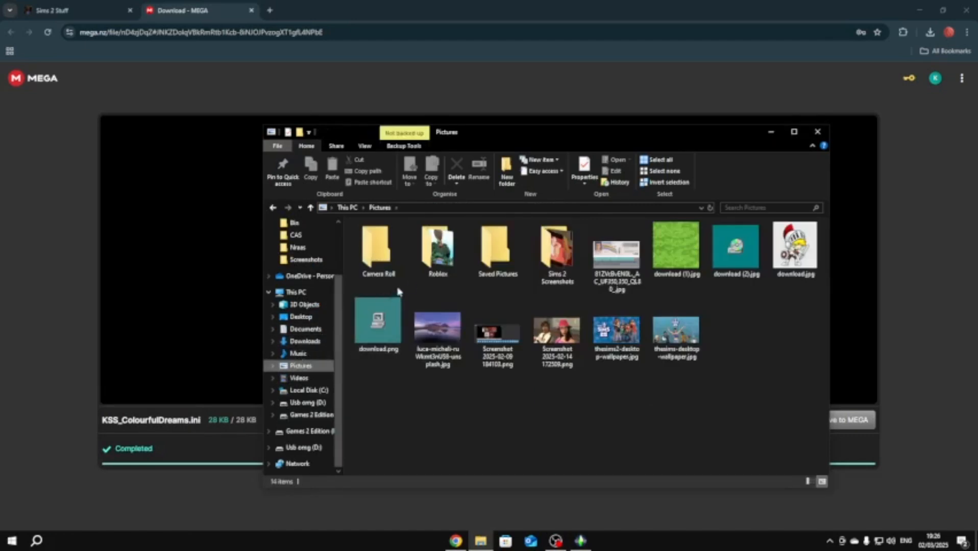
- Open the Sims 2 Screenshots folder inside Pictures and copy its full folder path
double_click(570, 259)
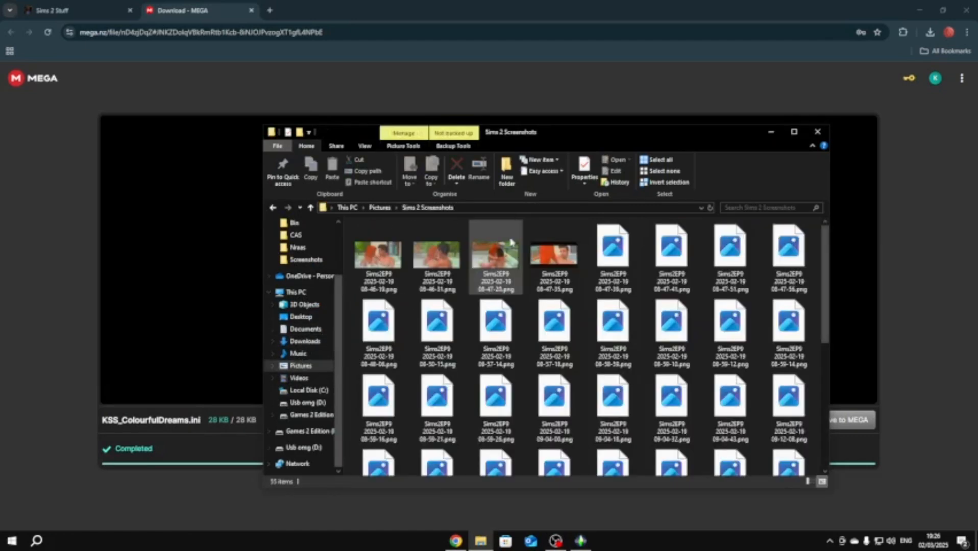
click(504, 208)
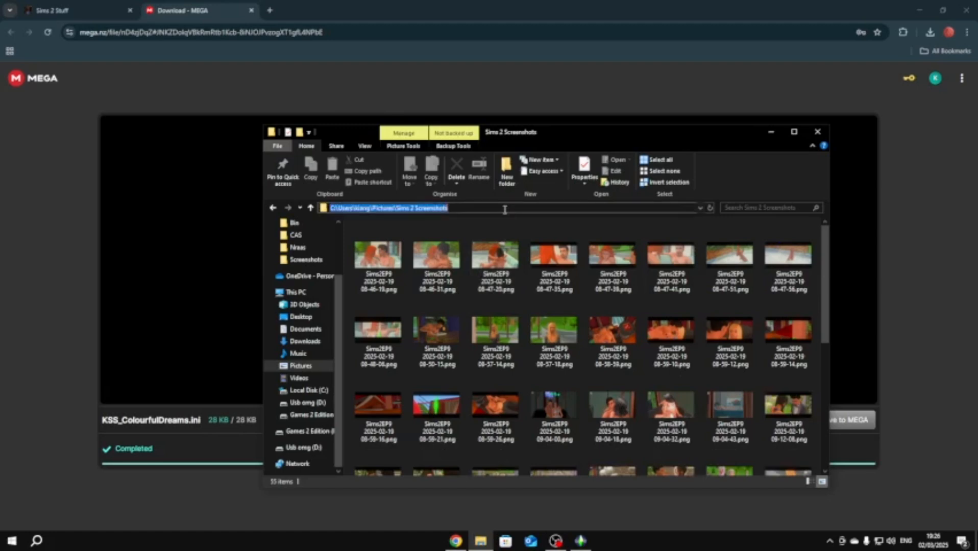
right_click(446, 209)
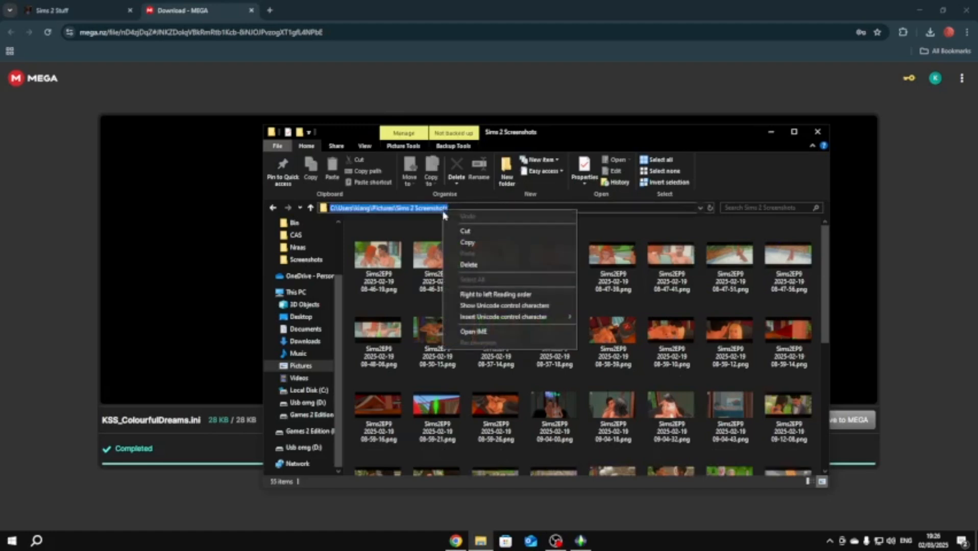
click(468, 243)
- Switch back to The Sims 2 and set ReShade's screenshot path to the copied Pictures\Sims 2 Screenshots folder
click(581, 540)
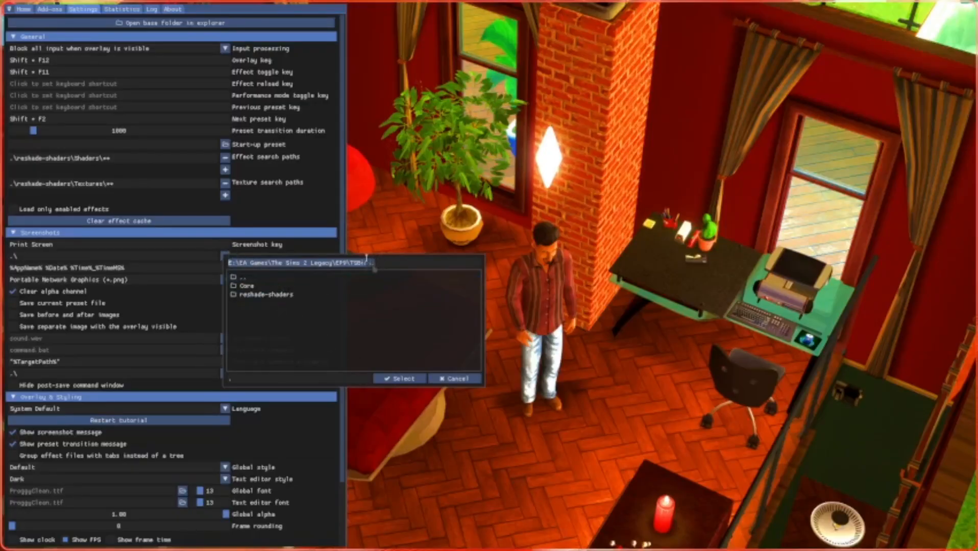
drag(383, 262, 196, 278)
key(ctrl+v)
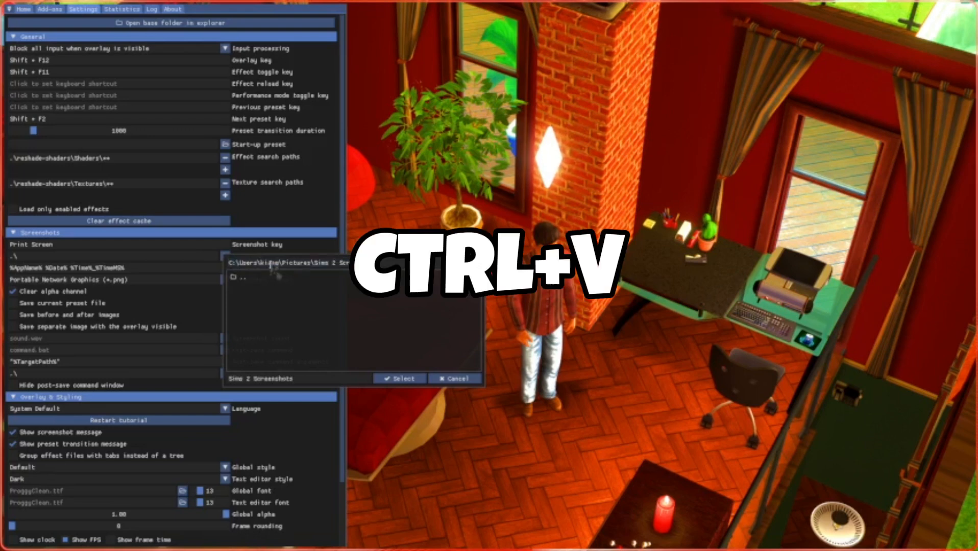
click(401, 379)
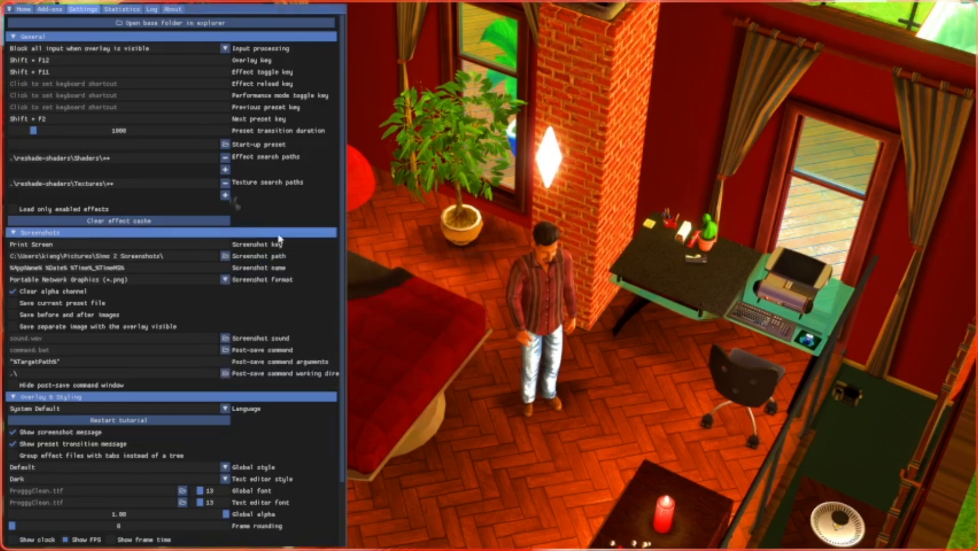
- Return to ReShade's effect list, close the overlay and approach the standing Sim in the free camera
click(23, 9)
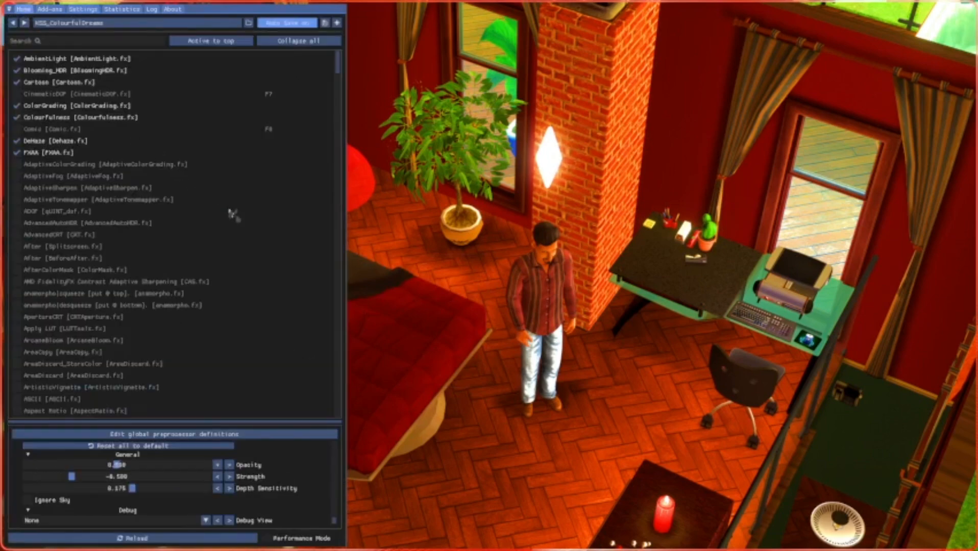
key(Home)
key(Tab)
scroll(490, 275, up, 5)
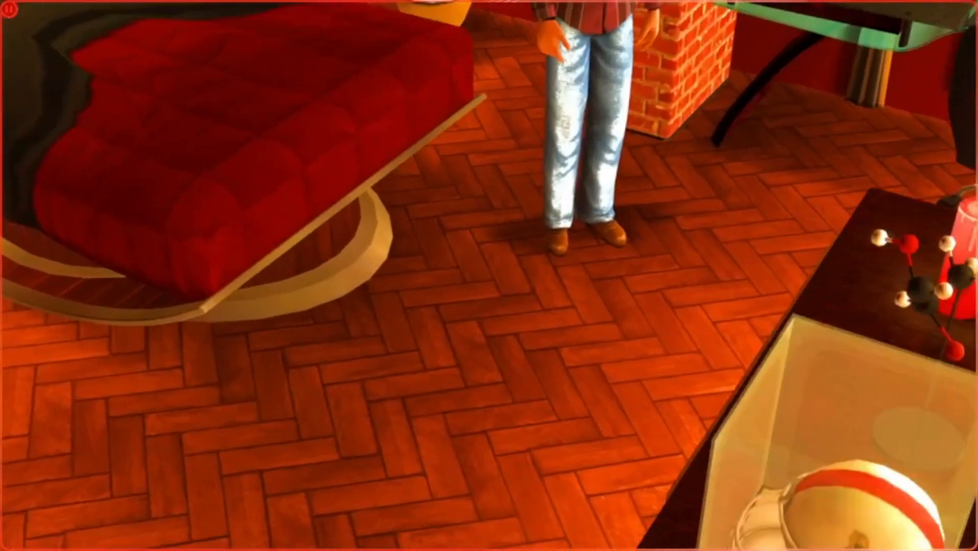
key(w)
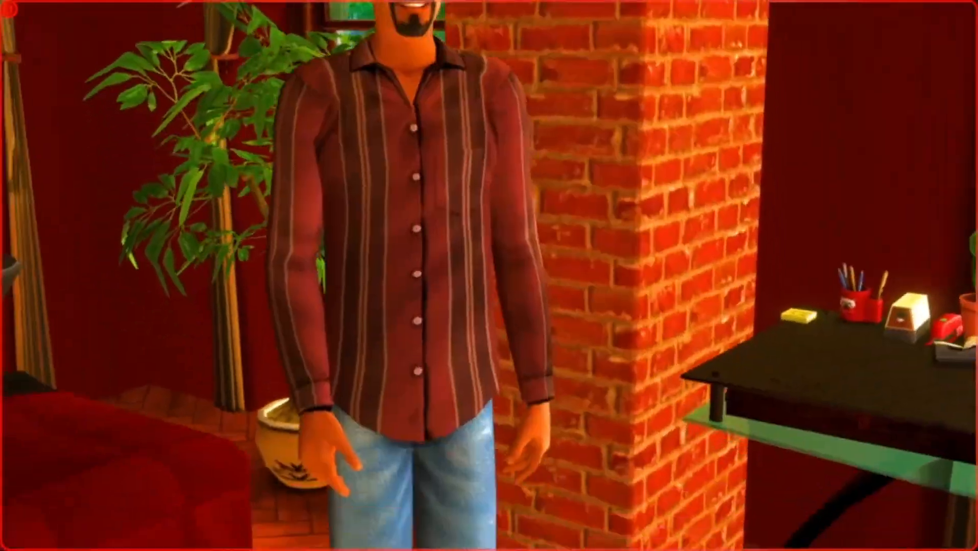
- Frame the Sim's head and shoulders beside the brick column in the free camera, with the CinematicDOF and Comic effects on
key(w)
key(d)
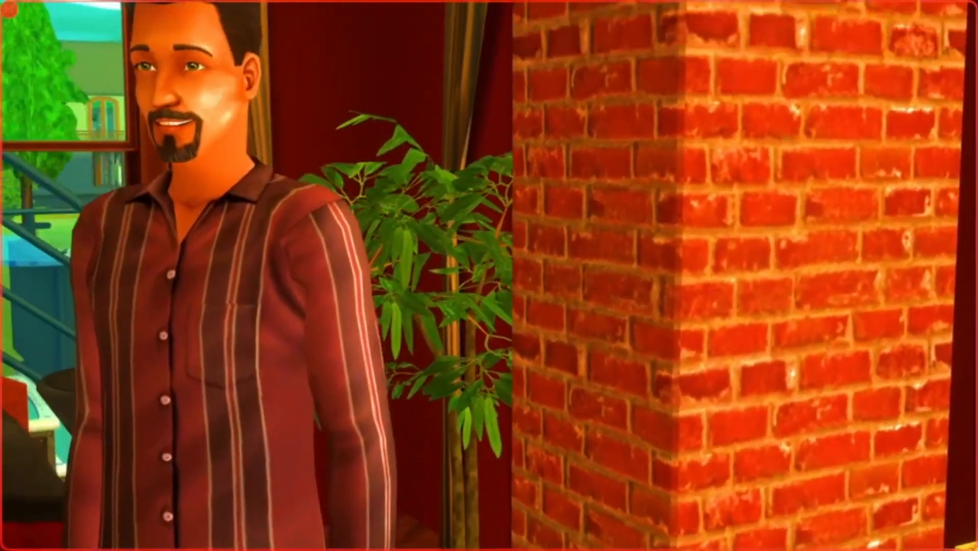
key(a)
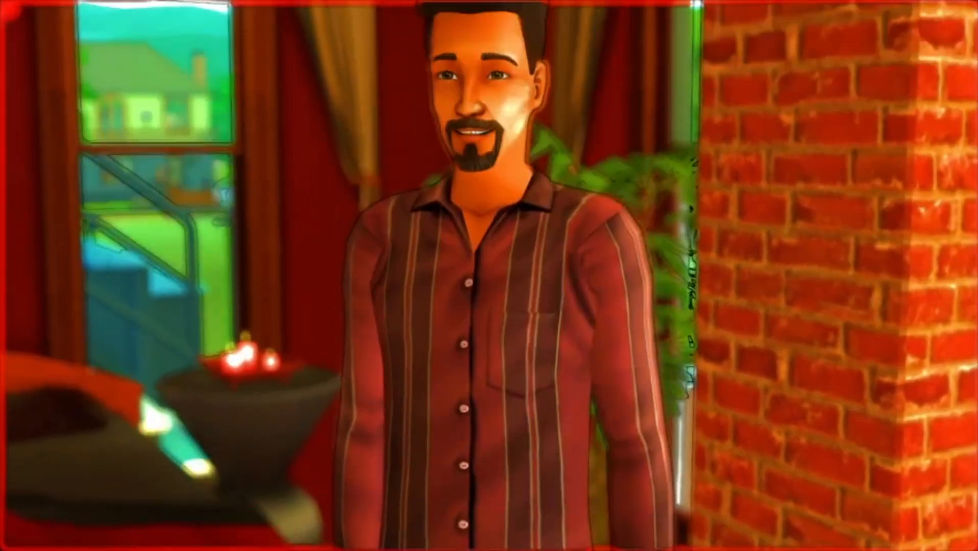
key(e)
key(w)
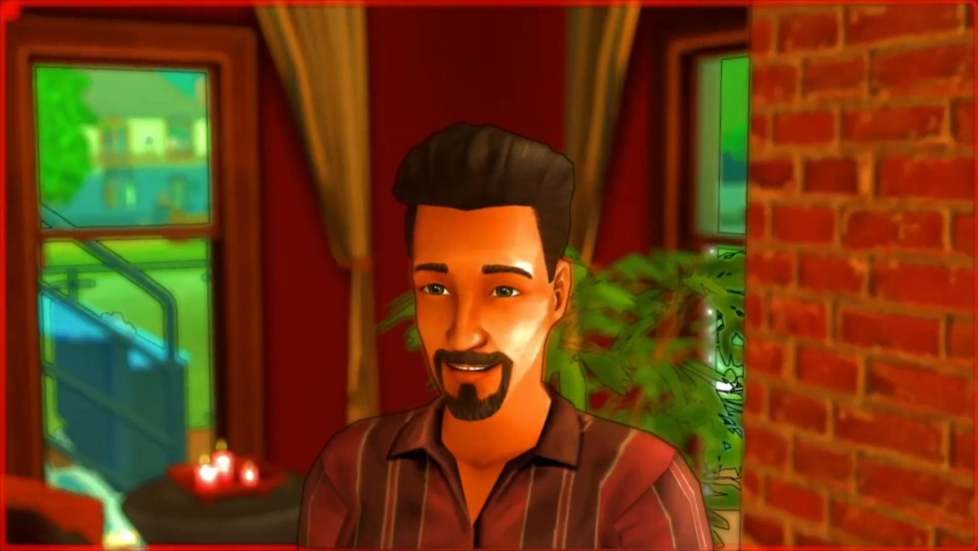
key(q)
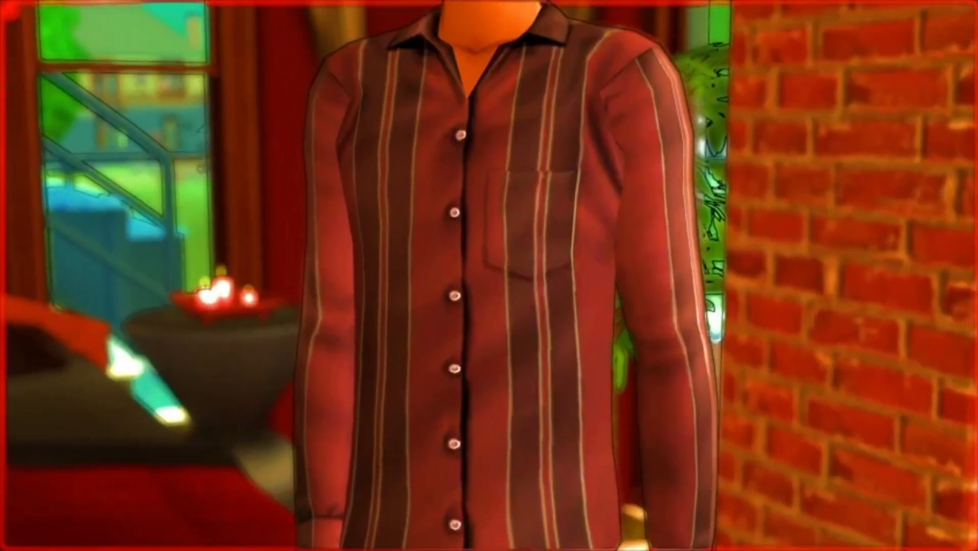
key(e)
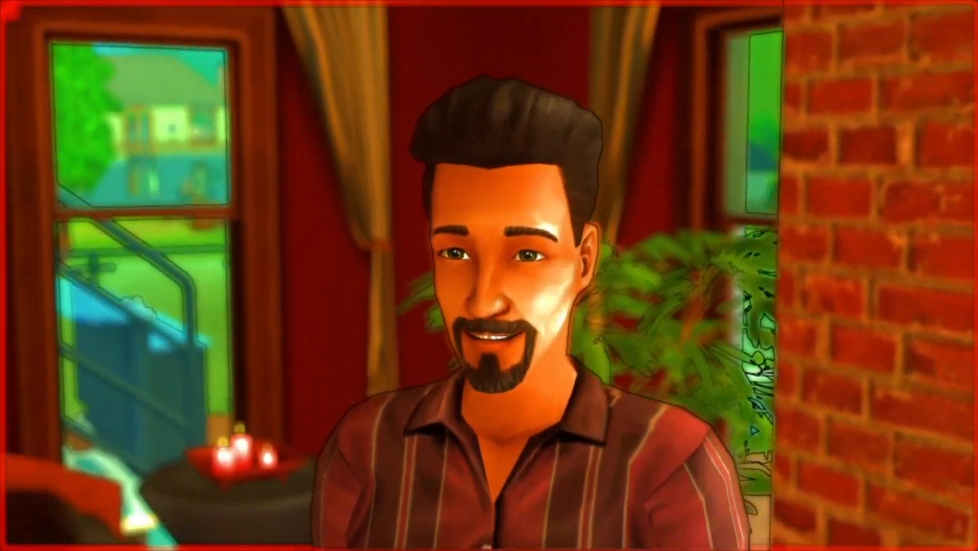